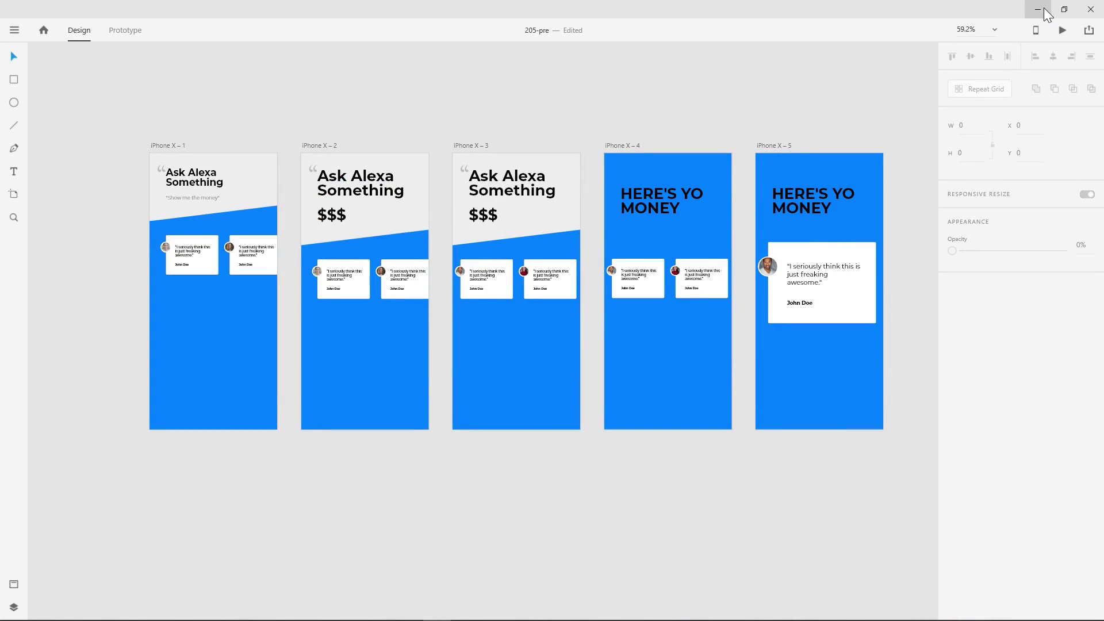
Hide Adobe XD and scroll into the October 2018 XD release blog post.
click(1037, 9)
scroll(617, 350, down, 15)
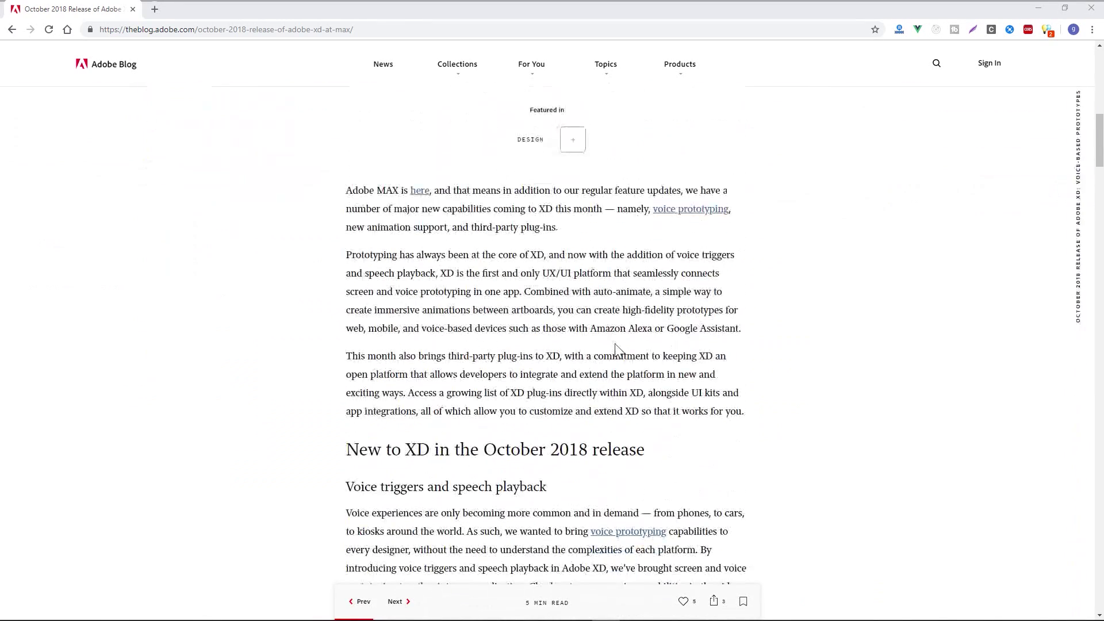
scroll(617, 350, down, 2)
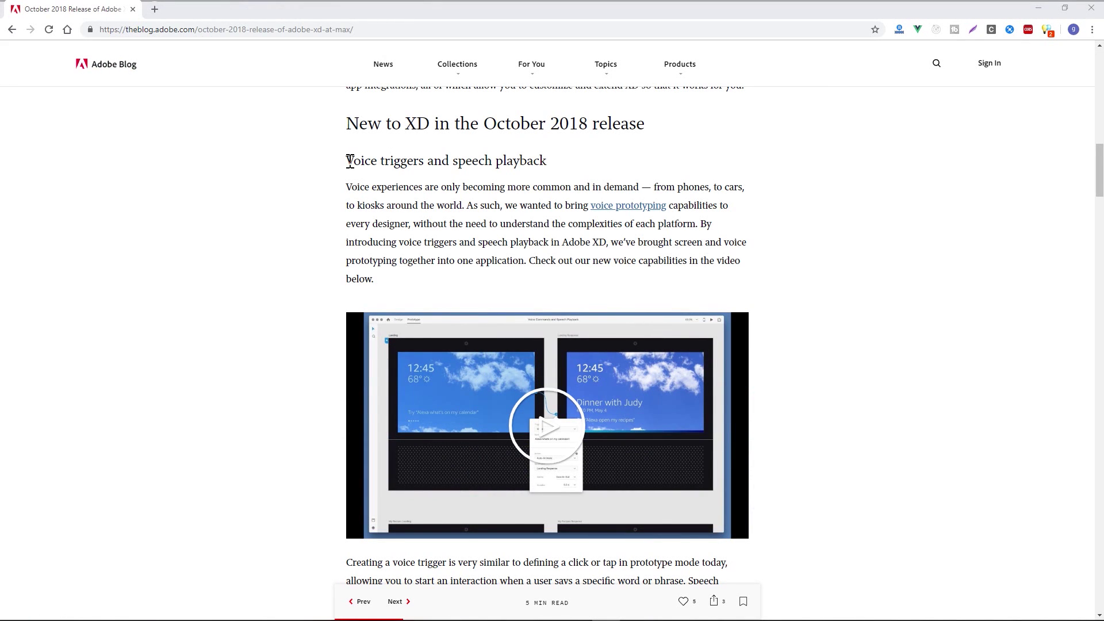
drag(349, 160, 554, 161)
click(598, 195)
scroll(738, 280, down, 4)
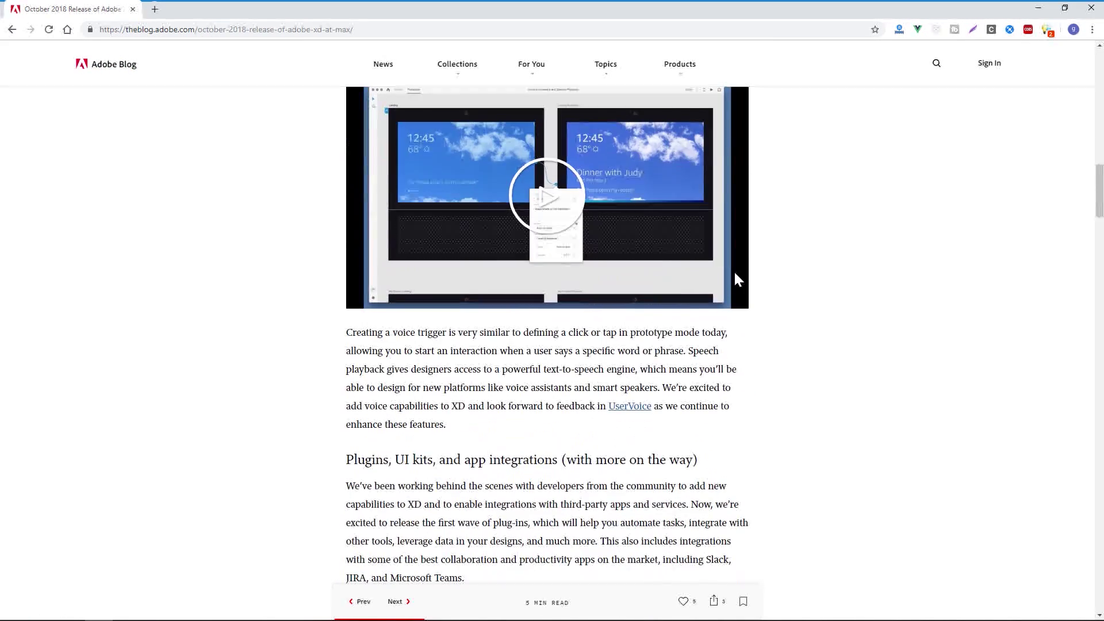
scroll(849, 291, up, 4)
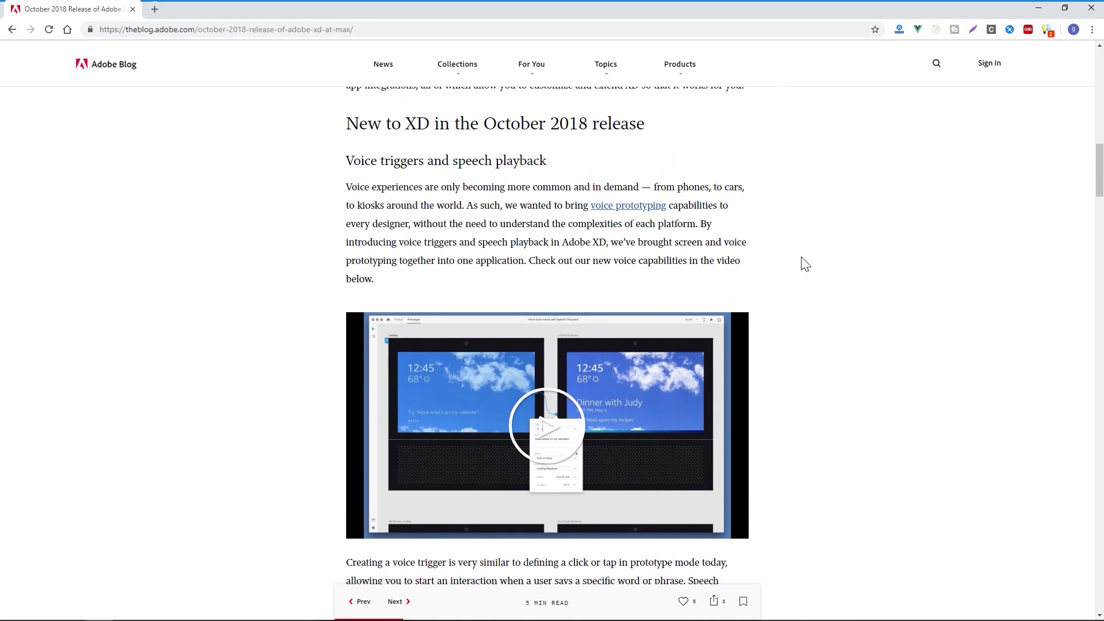
Highlight the 'Voice triggers and speech playback' heading and the word 'Plugins'.
drag(555, 165, 384, 162)
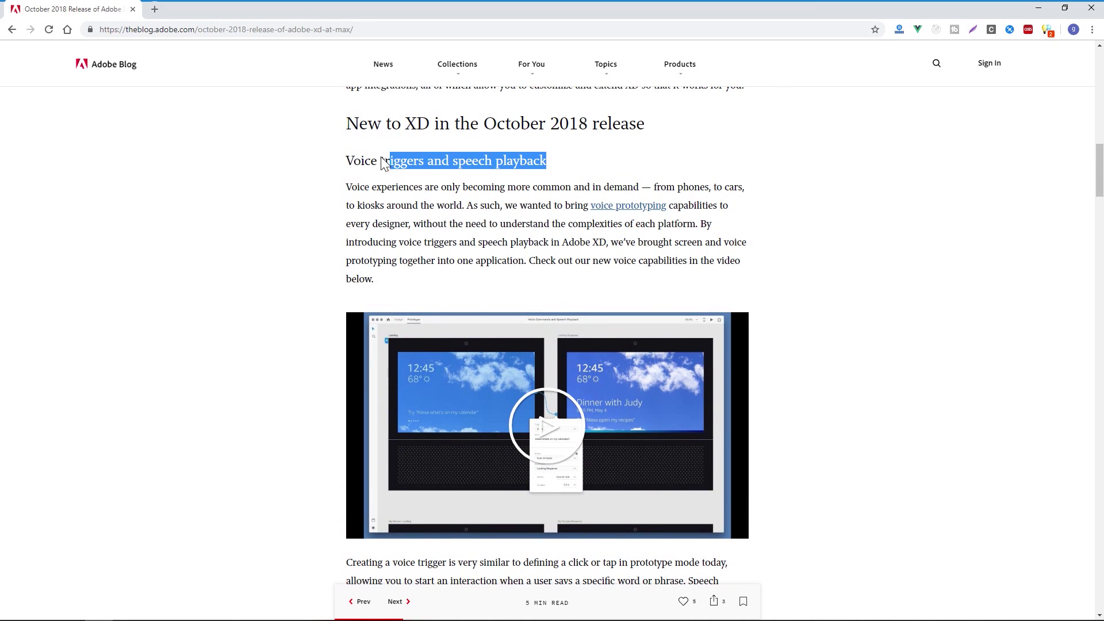
click(345, 162)
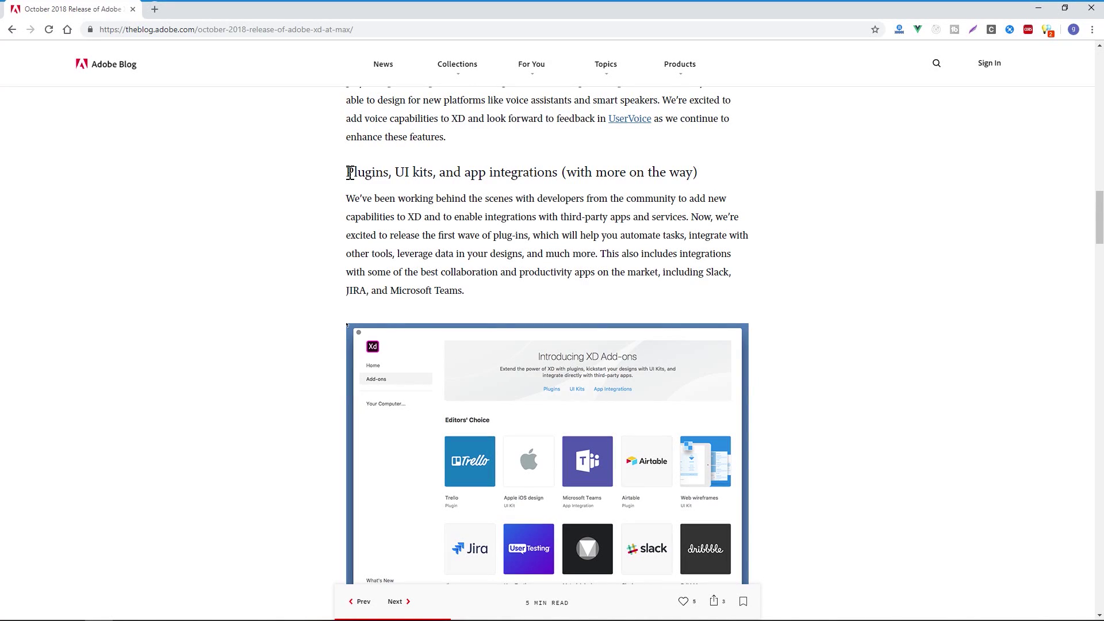
drag(349, 173, 389, 174)
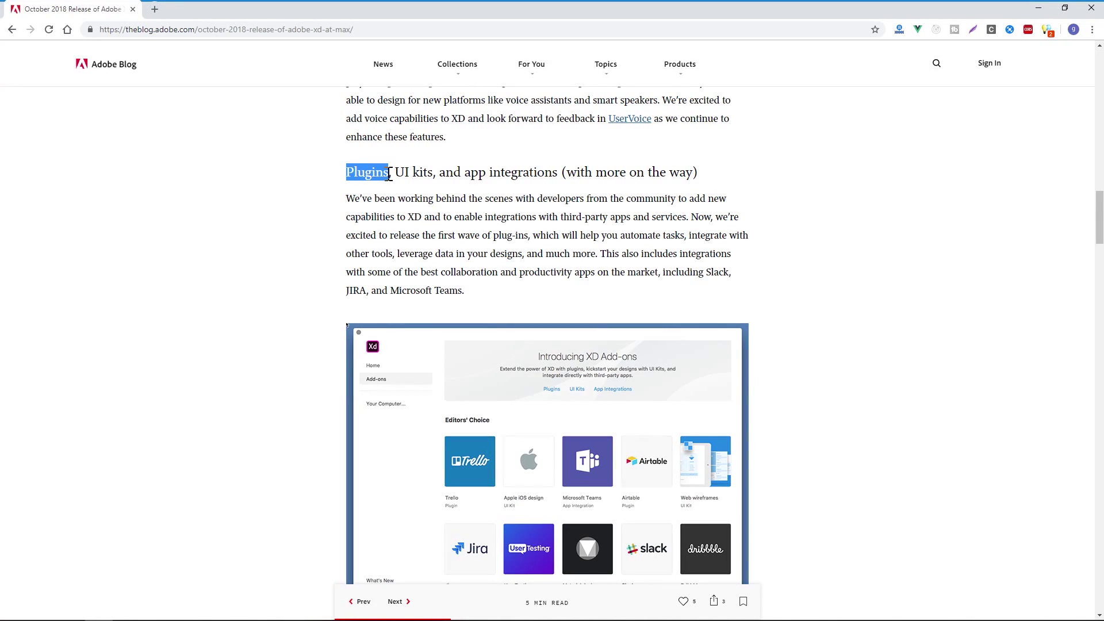
click(390, 172)
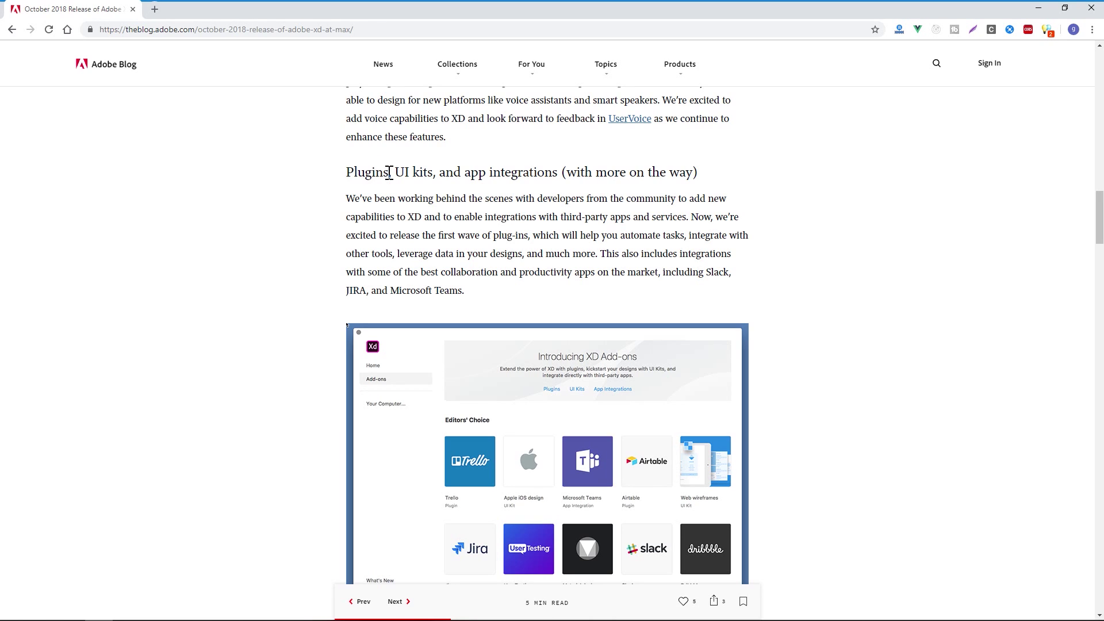
Scroll further down the article to the Illustrator integration section.
scroll(311, 257, down, 13)
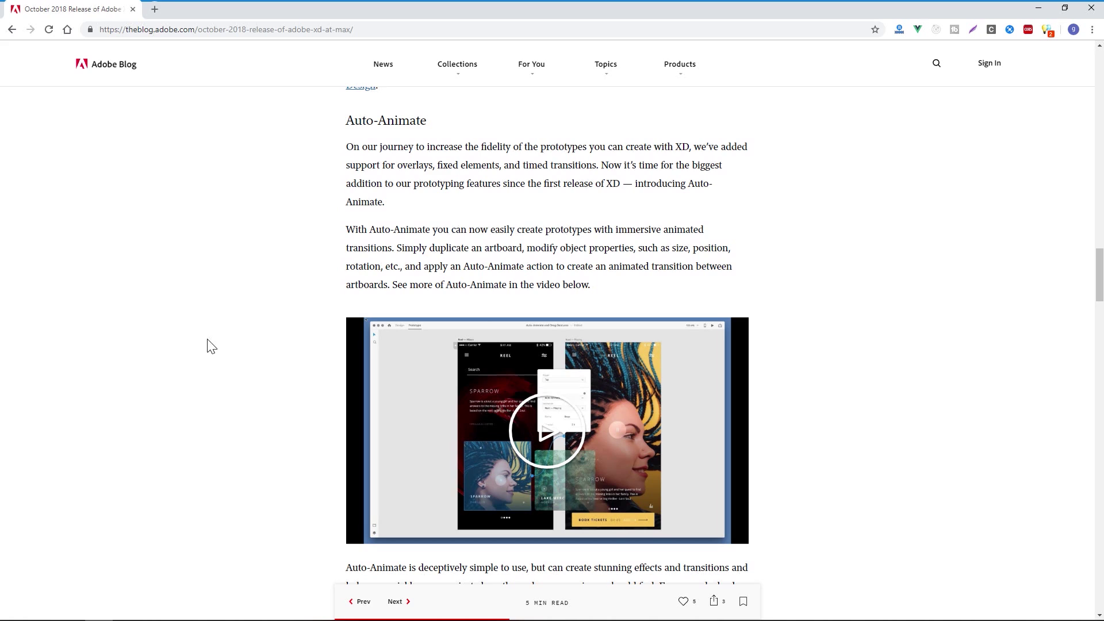
scroll(210, 345, down, 9)
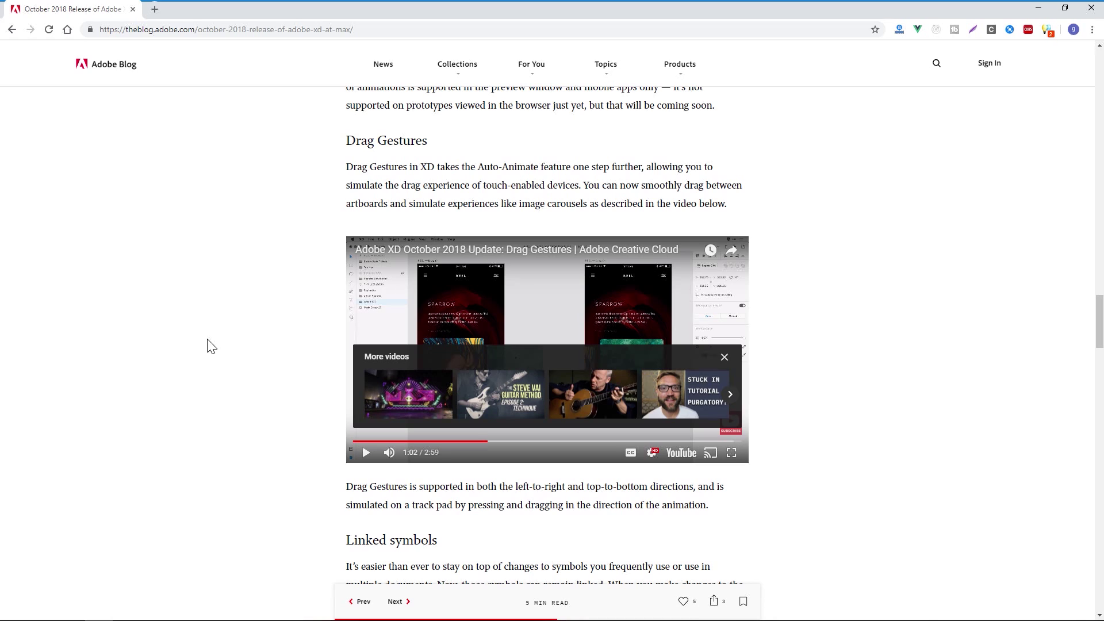
scroll(210, 345, down, 10)
scroll(210, 345, down, 3)
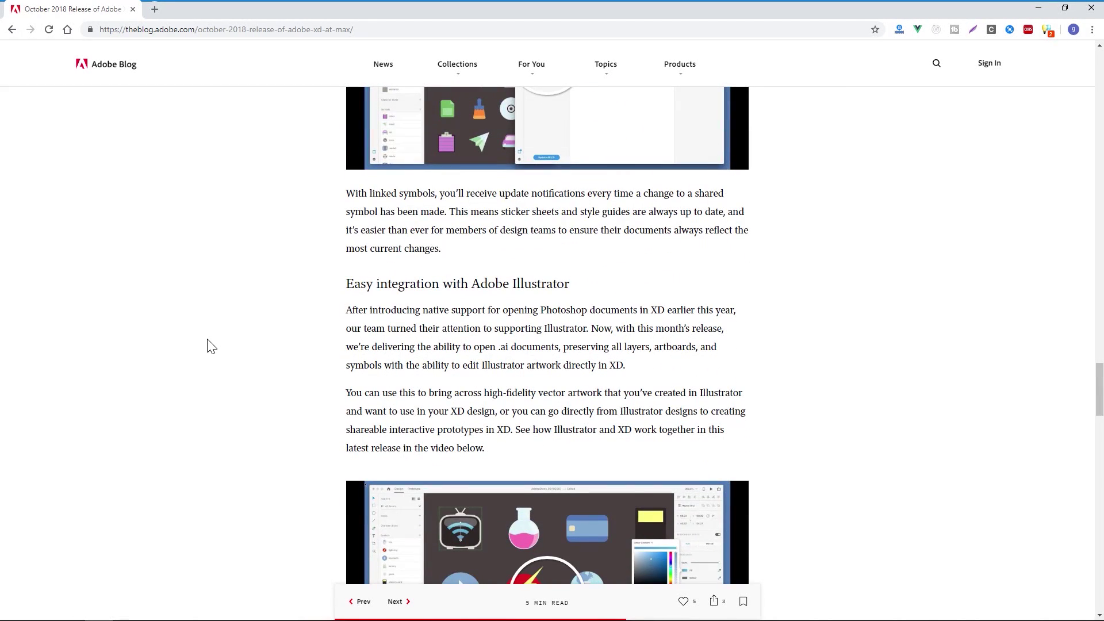
scroll(210, 345, down, 2)
scroll(210, 345, down, 8)
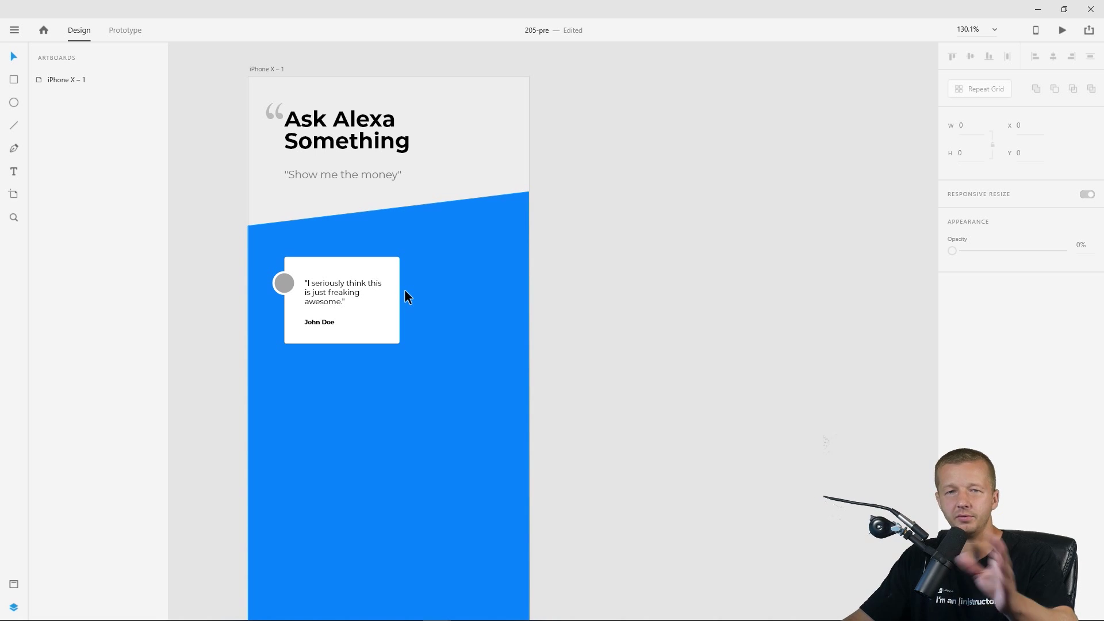
Inspect the blue Path 1 background shape and the card's quote text, then deselect.
click(428, 292)
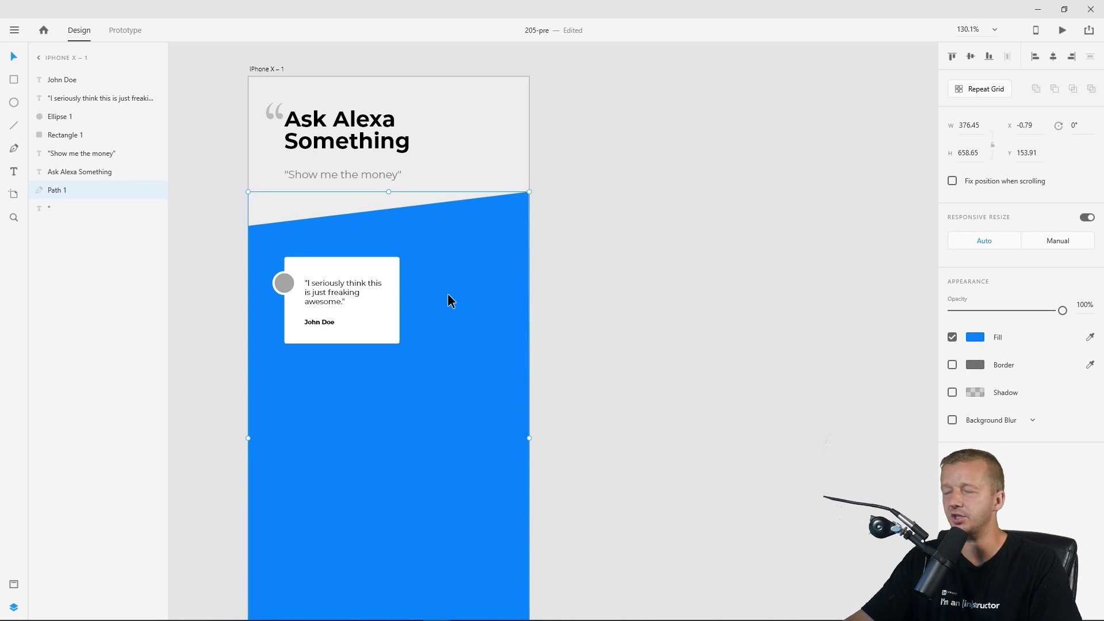
click(345, 291)
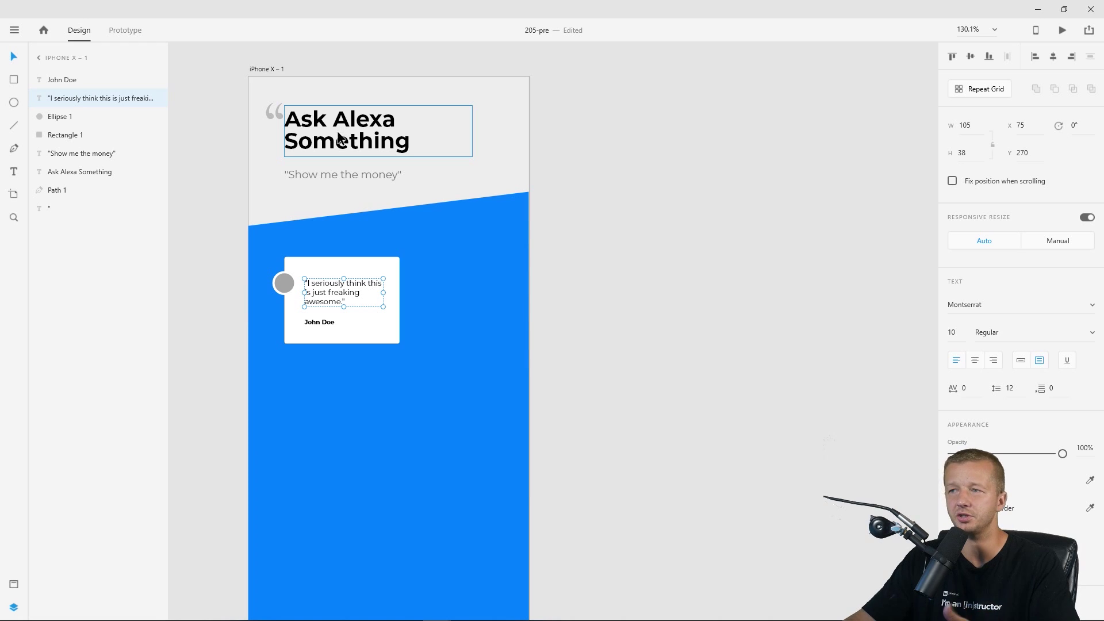
click(688, 222)
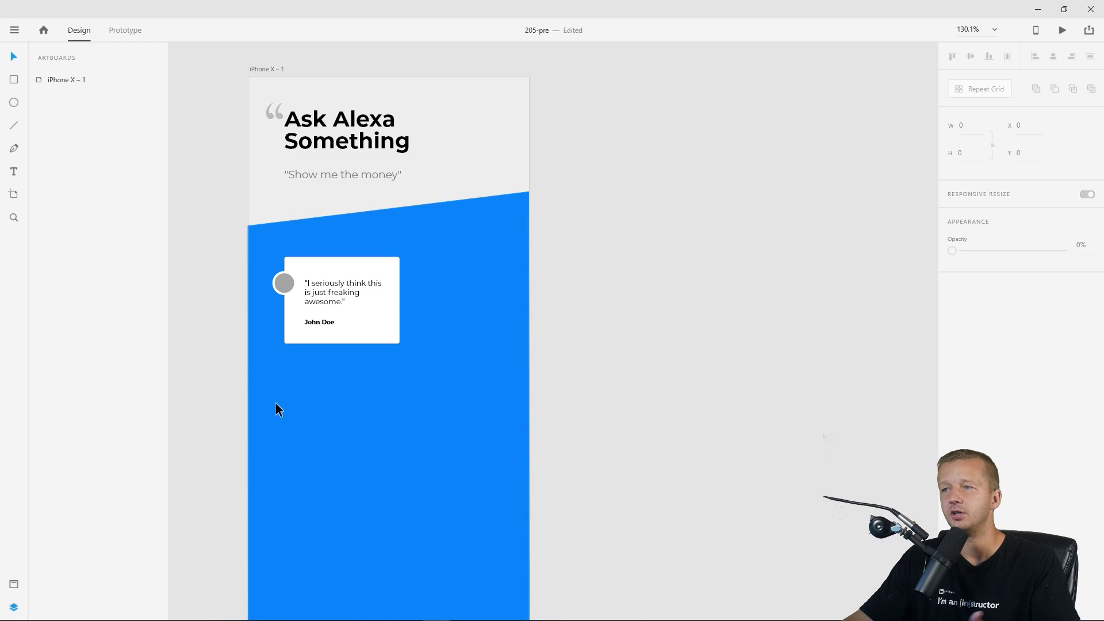
Bring up the XD Home window's Add-ons page, enlarged and moved up-left.
mouse_move(267, 618)
mouse_move(435, 615)
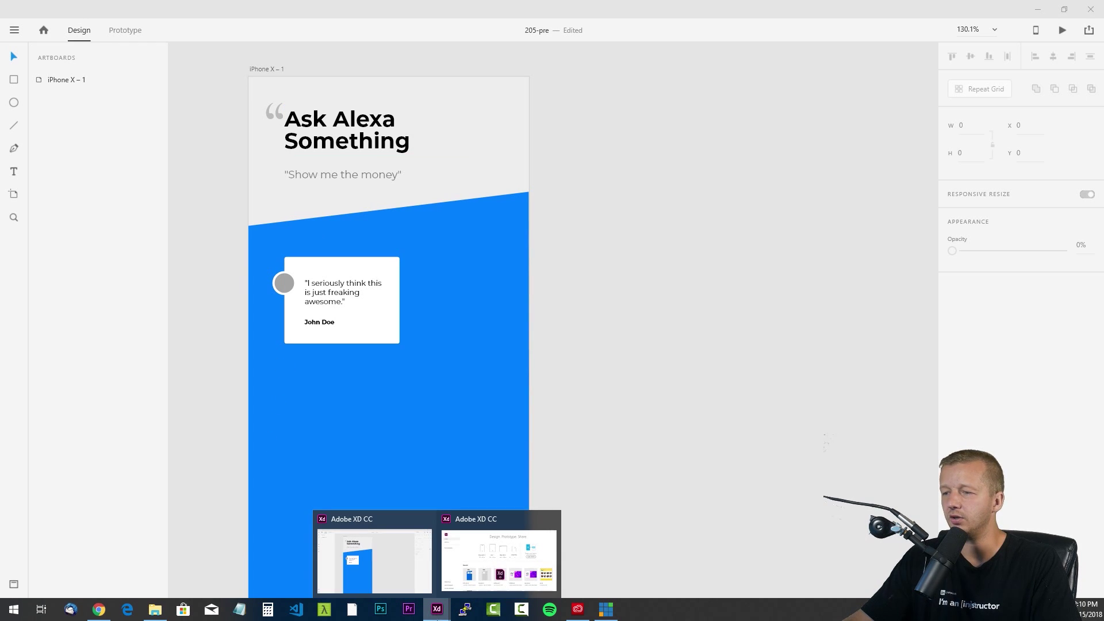
click(495, 561)
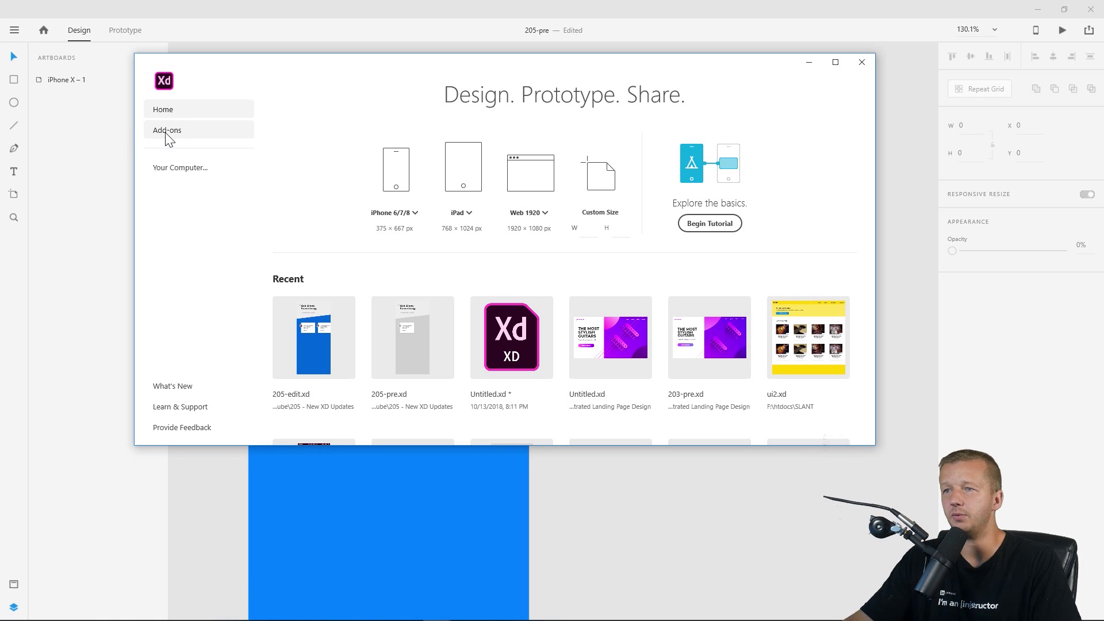
click(149, 137)
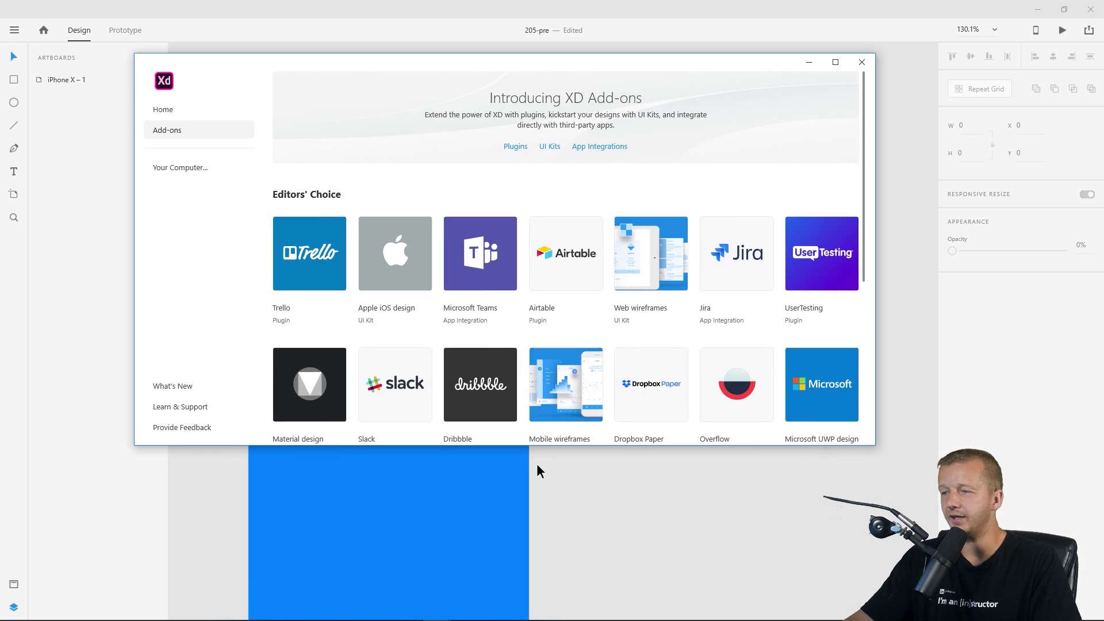
drag(531, 448, 540, 595)
drag(636, 67, 610, 31)
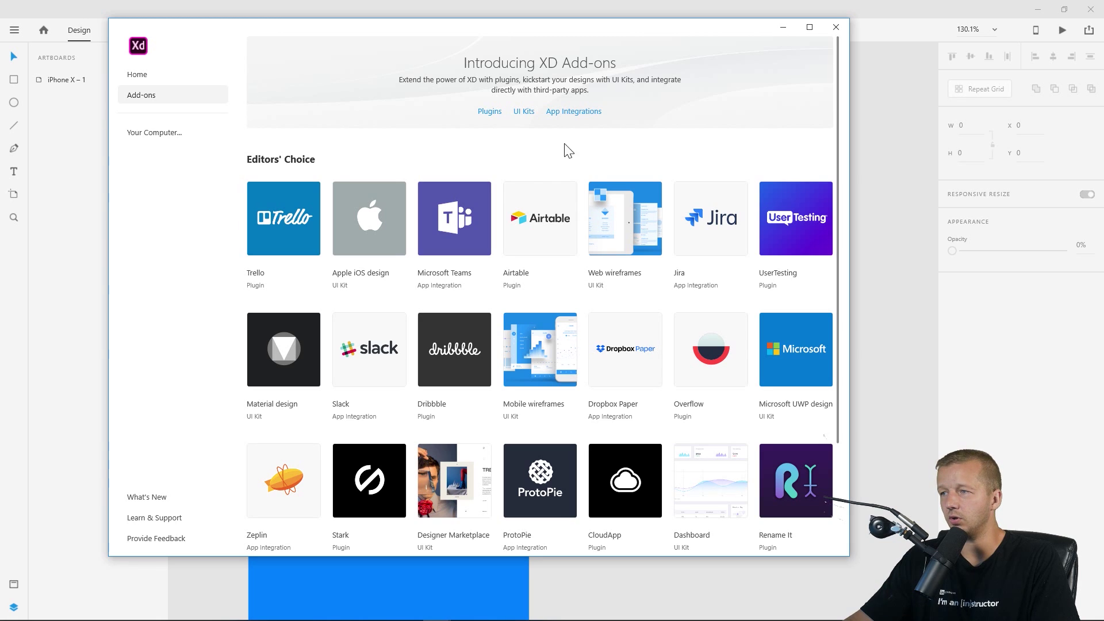
Browse the full plugins list, then close it.
click(489, 111)
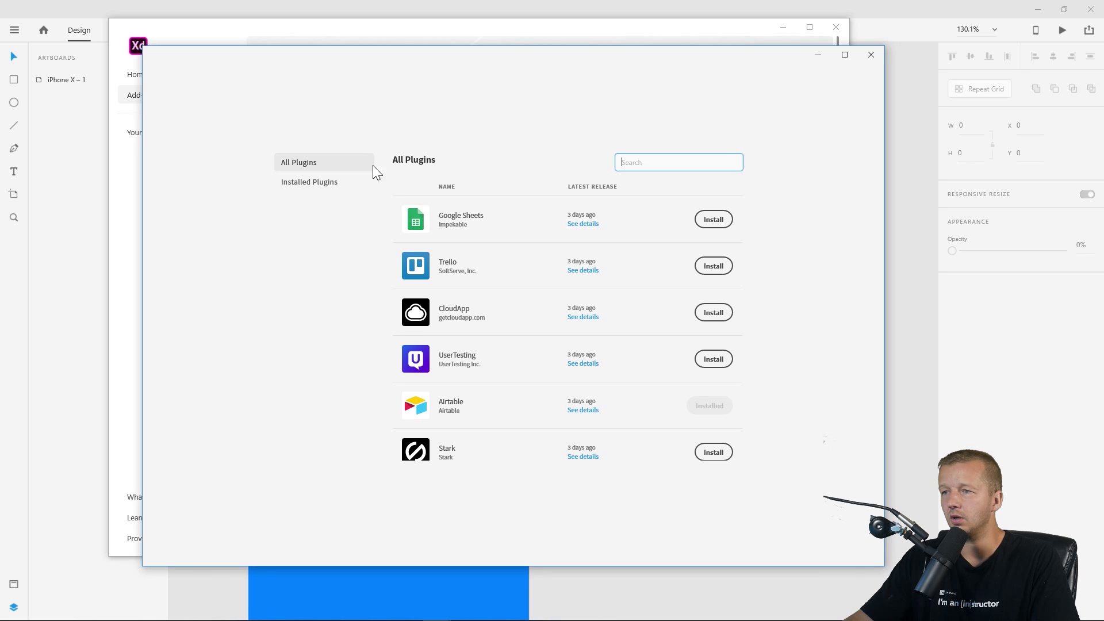
scroll(549, 432, down, 5)
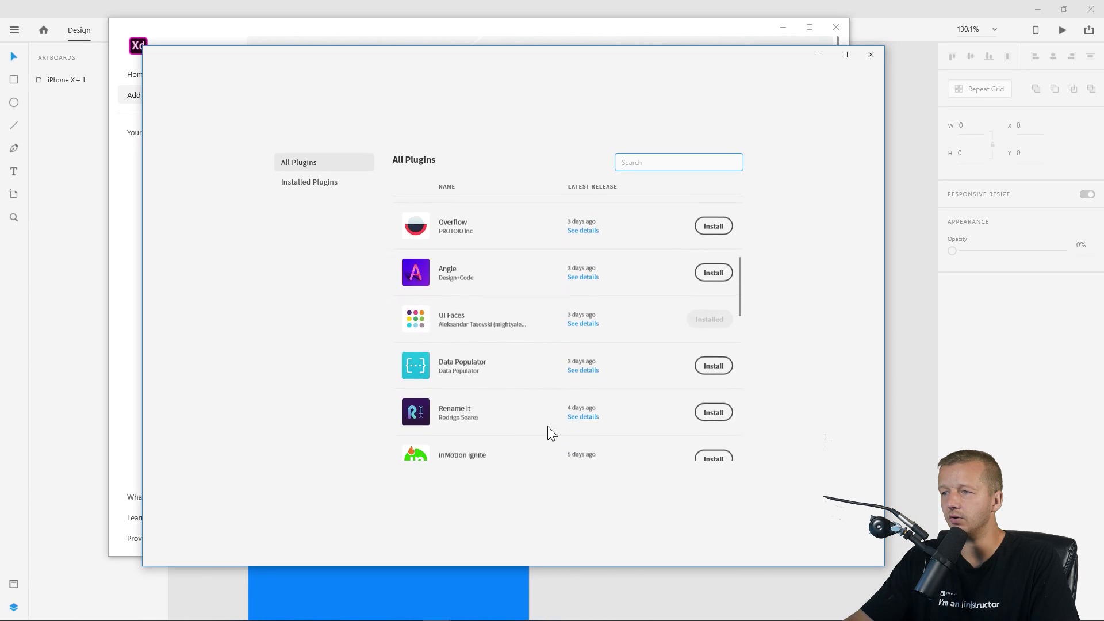
scroll(515, 371, down, 15)
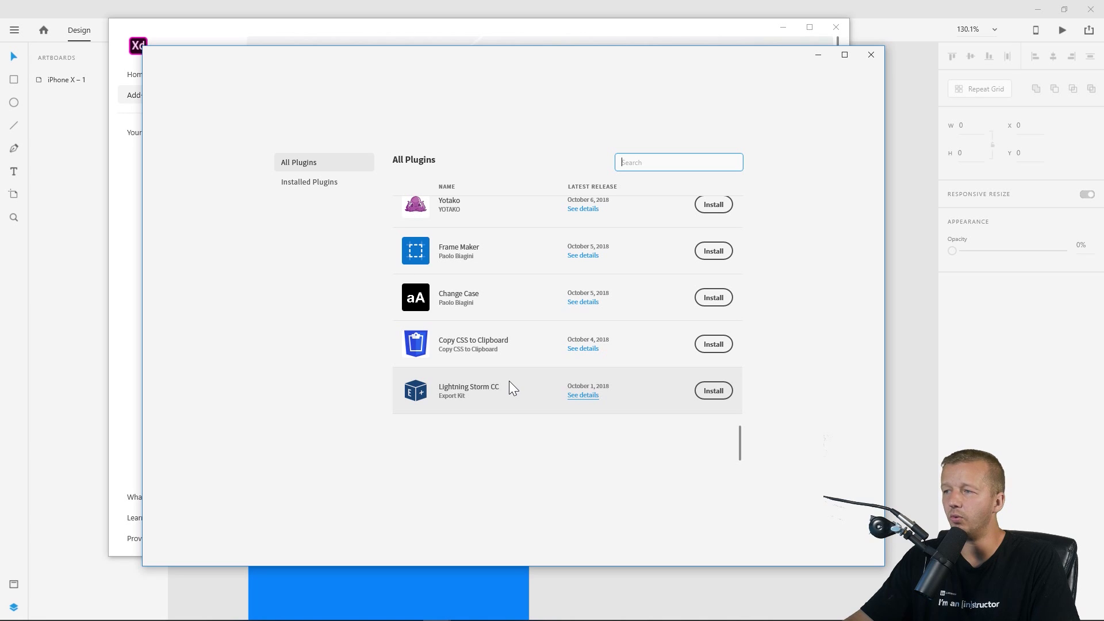
scroll(509, 381, up, 20)
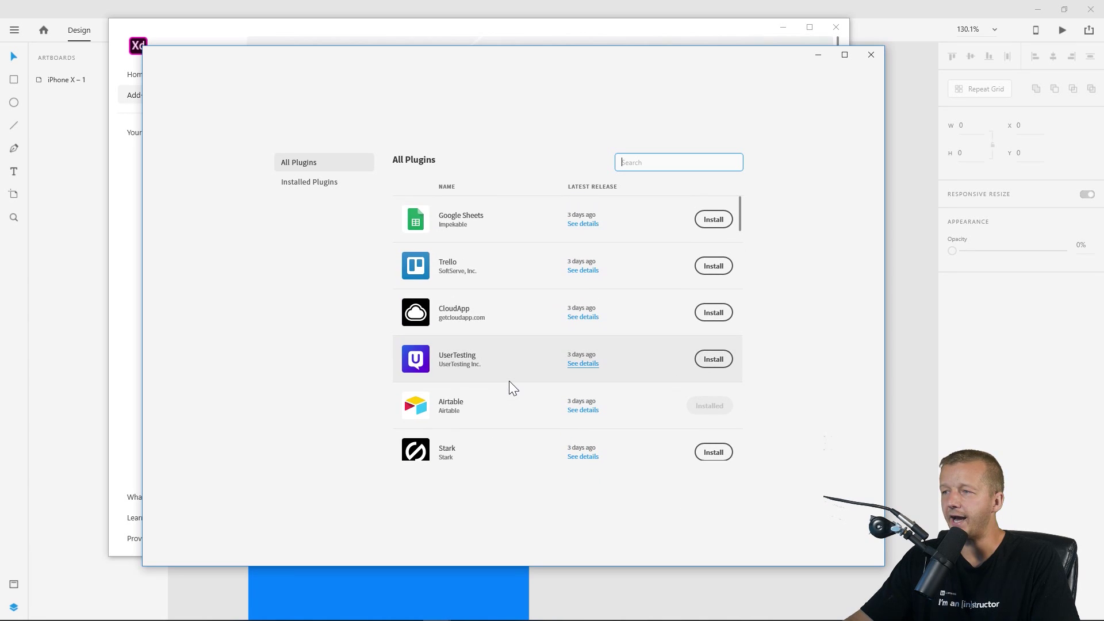
scroll(509, 381, down, 20)
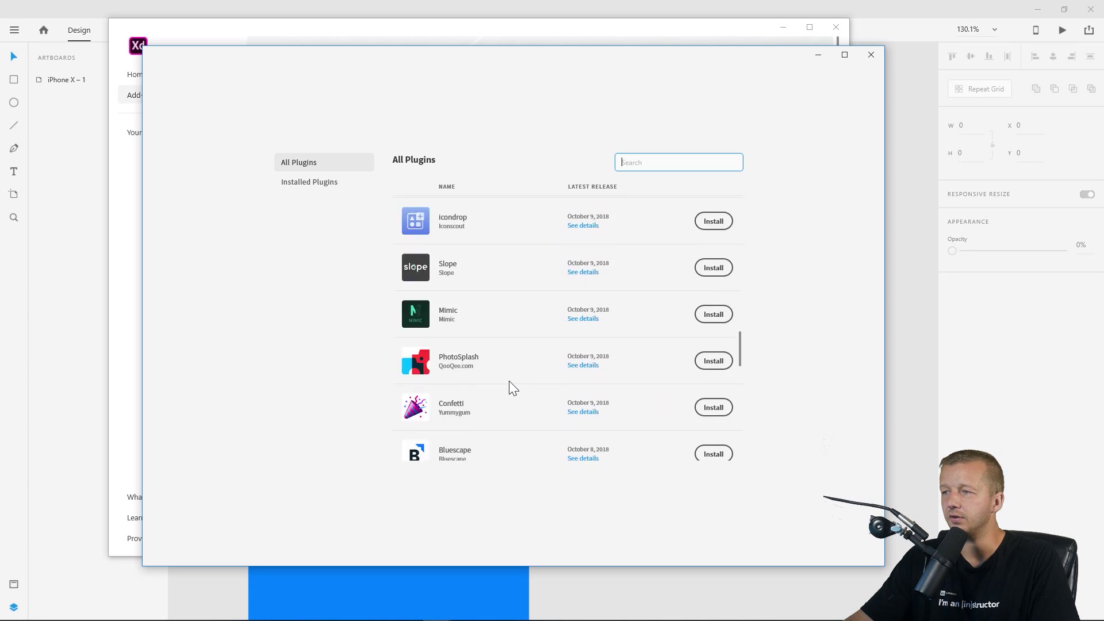
click(869, 55)
View the UI Kits and App Integrations resource pages in Chrome, closing each tab afterward.
click(527, 111)
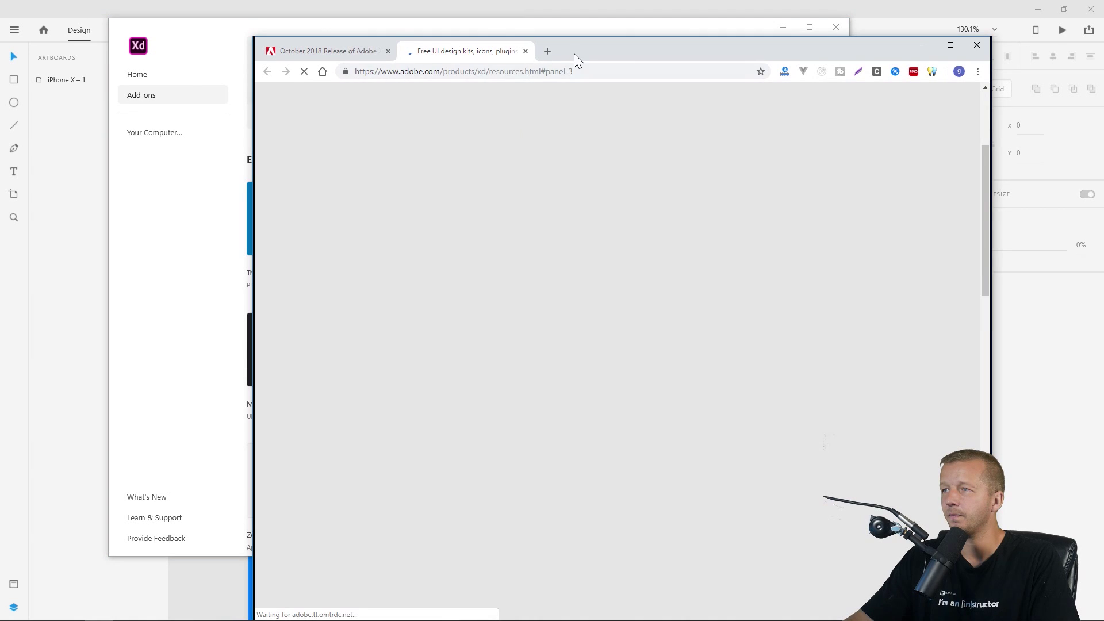
drag(567, 53, 520, 32)
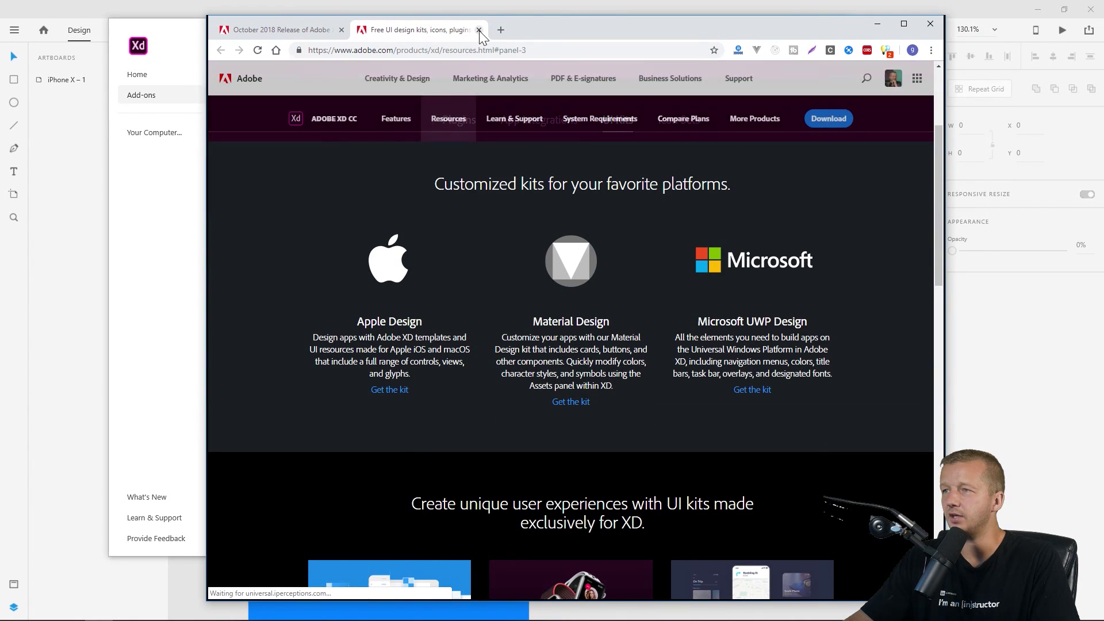
click(478, 30)
click(878, 24)
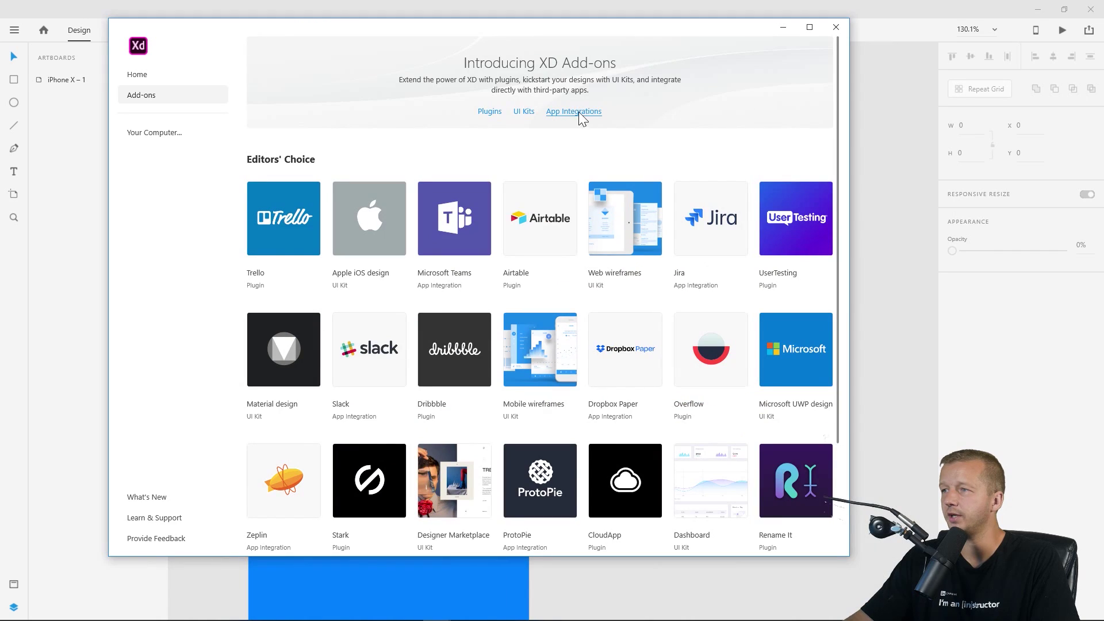
click(572, 111)
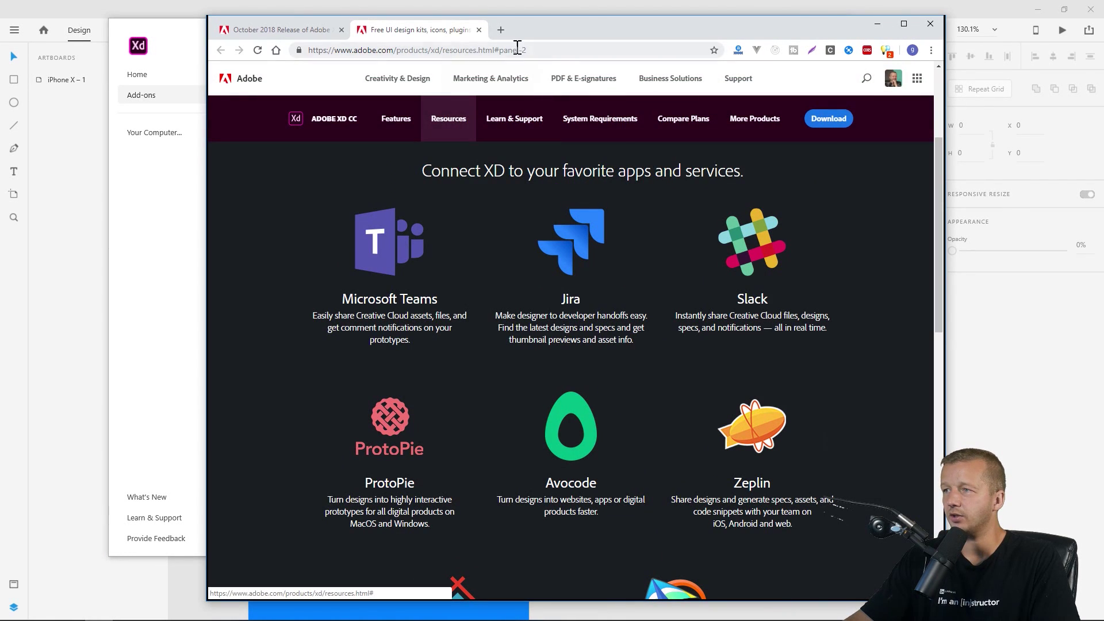
click(479, 30)
click(171, 32)
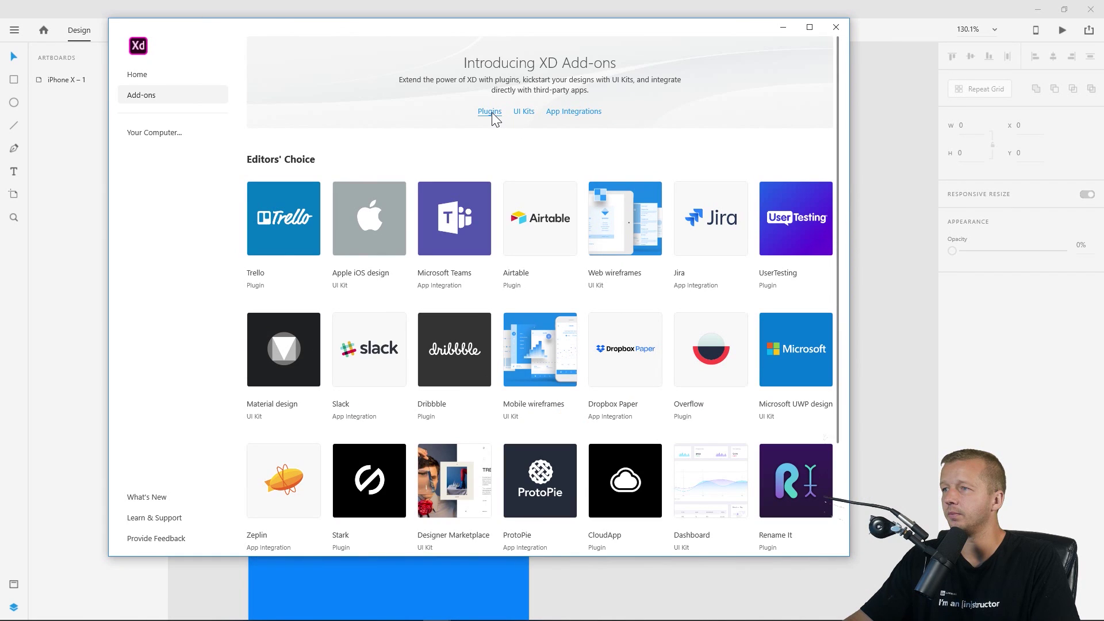
Browse All Plugins, reading the Google Sheets plugin description, then close the plugin browser.
click(490, 111)
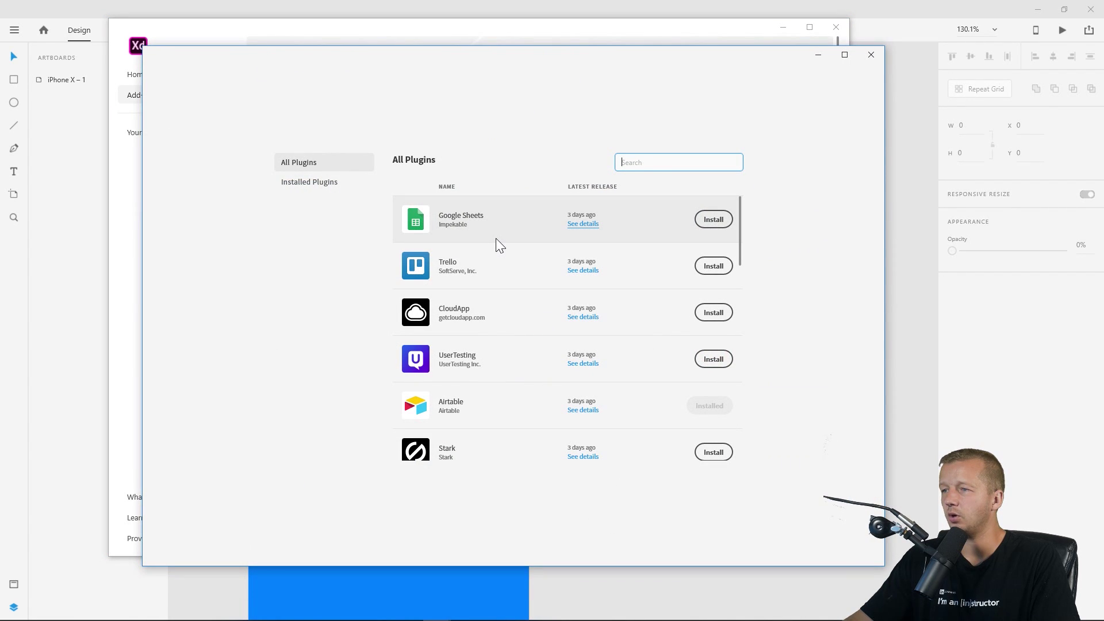
click(583, 225)
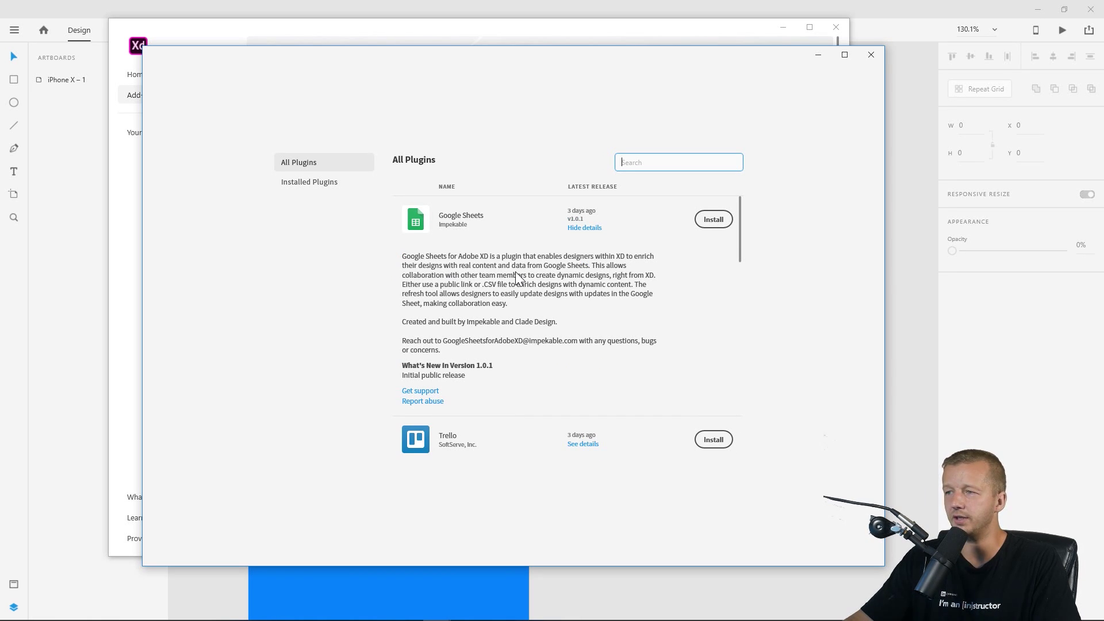
scroll(555, 325, down, 5)
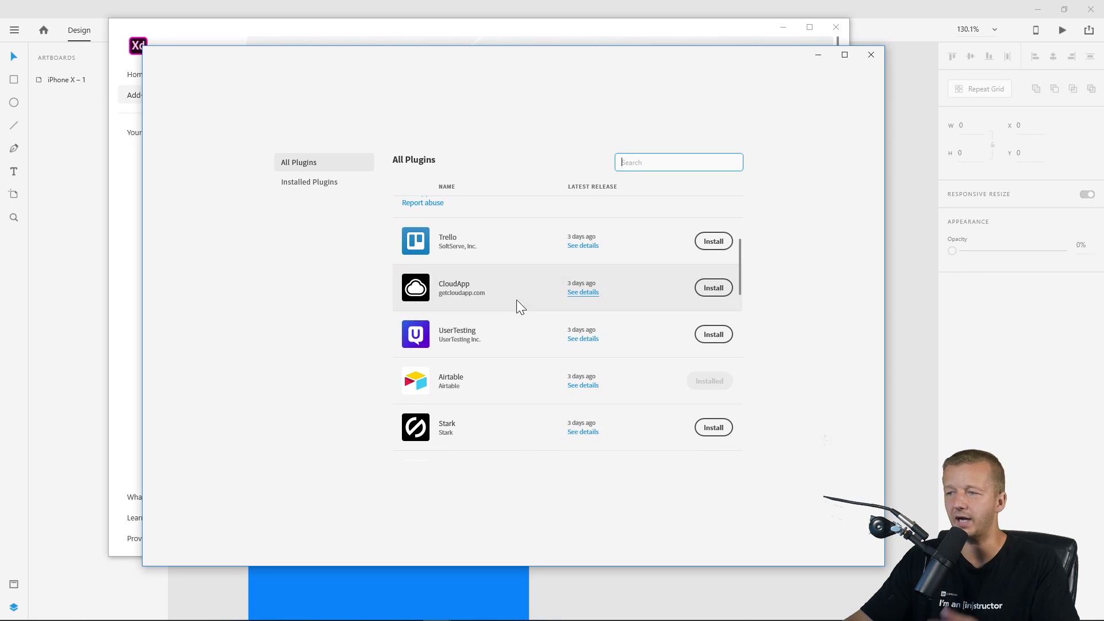
mouse_move(510, 374)
scroll(509, 369, down, 3)
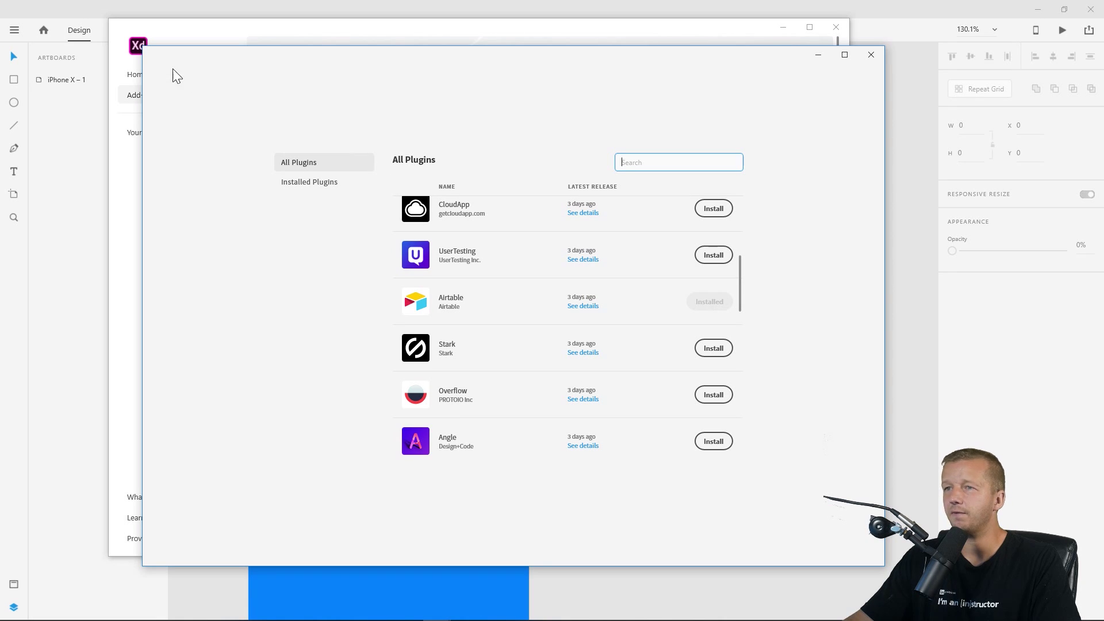
click(107, 10)
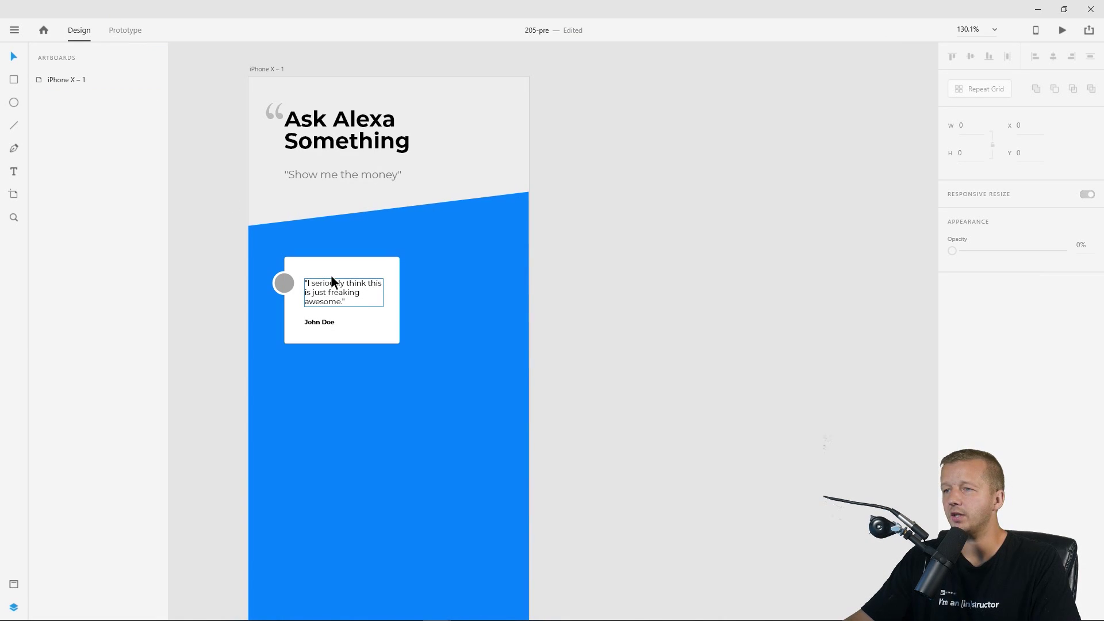
click(290, 268)
click(287, 281)
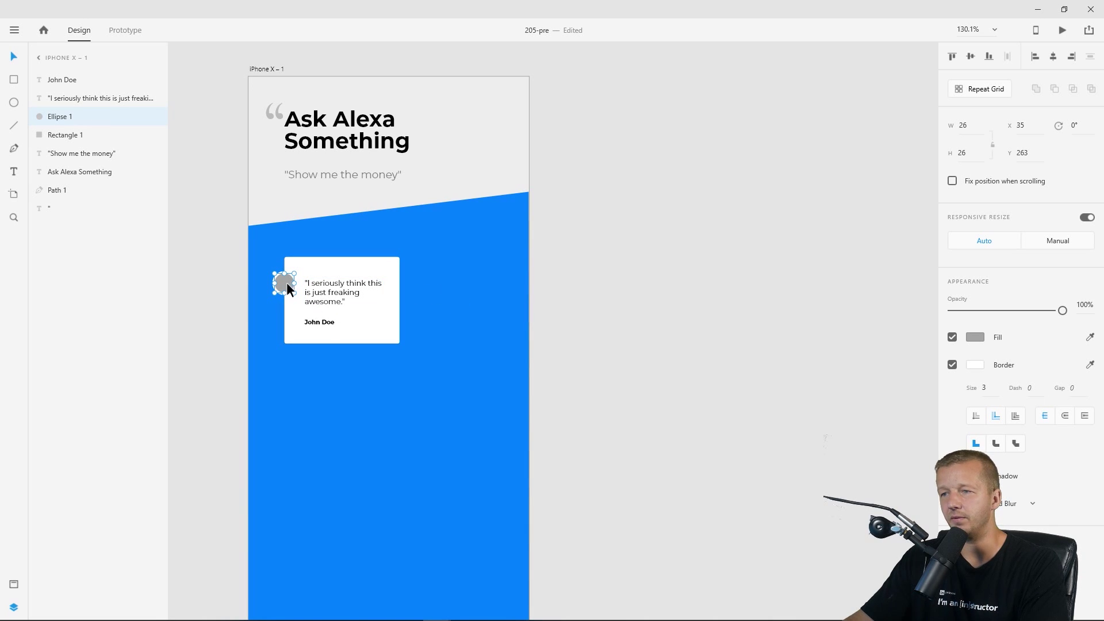
click(664, 315)
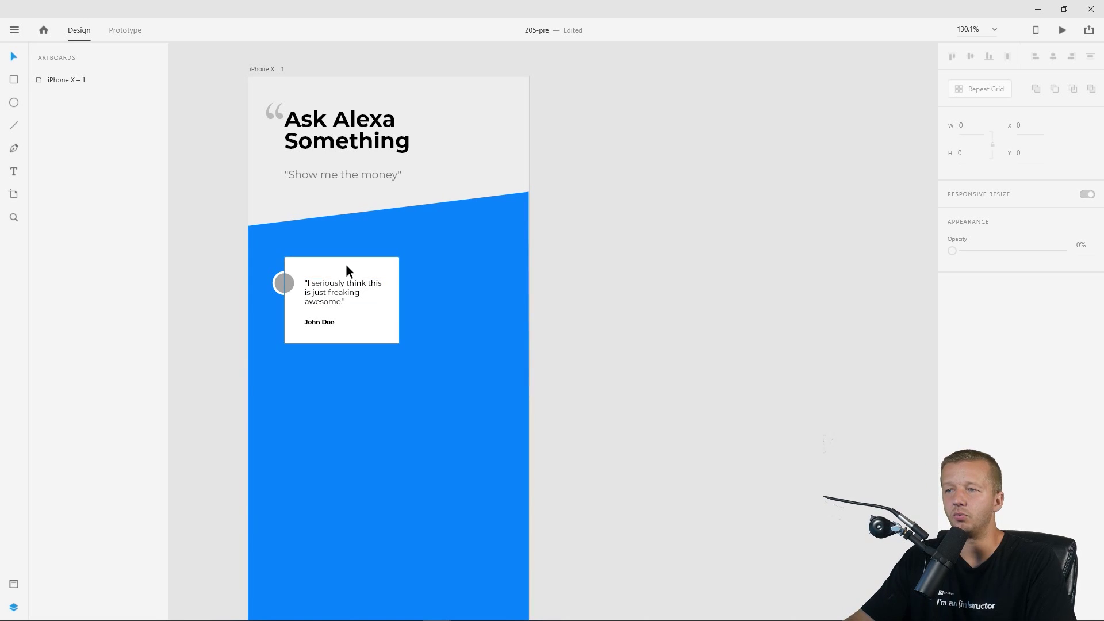
click(278, 283)
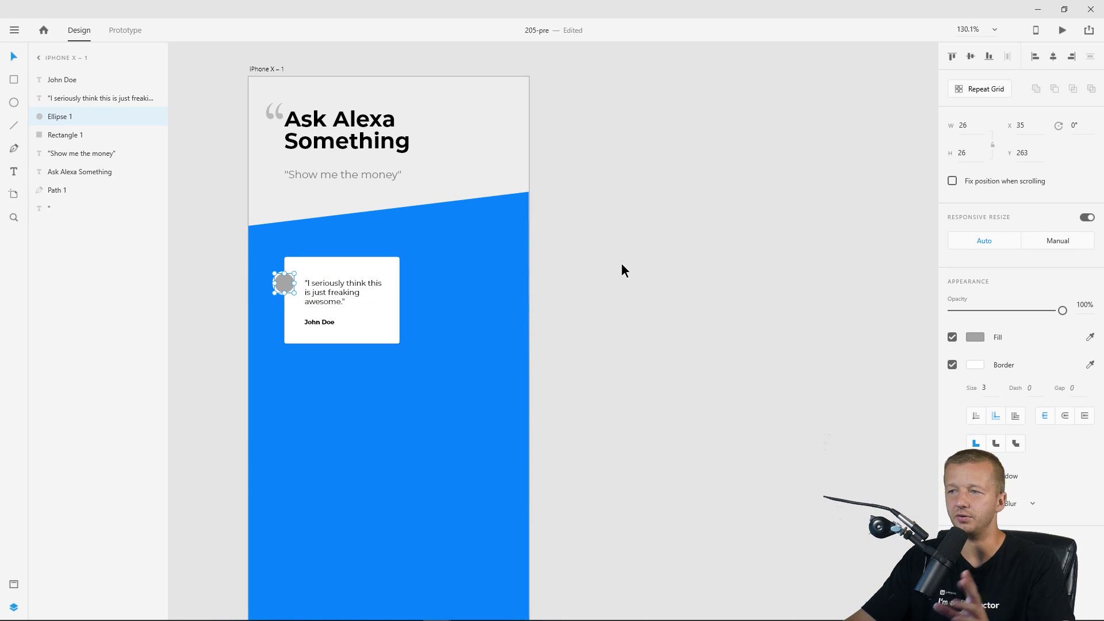
click(597, 271)
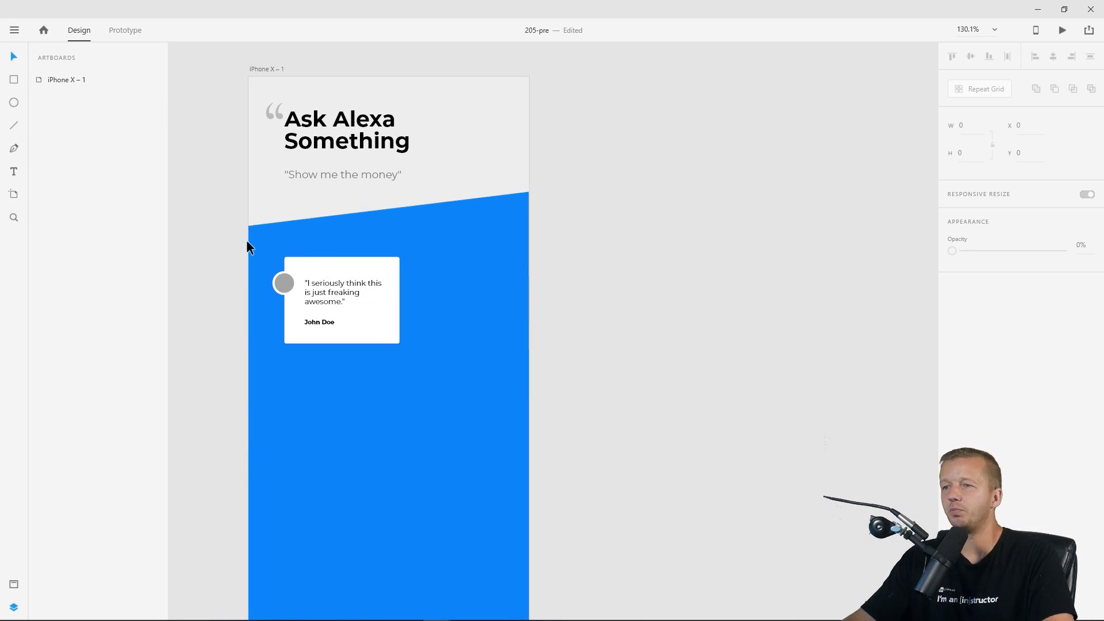
click(267, 249)
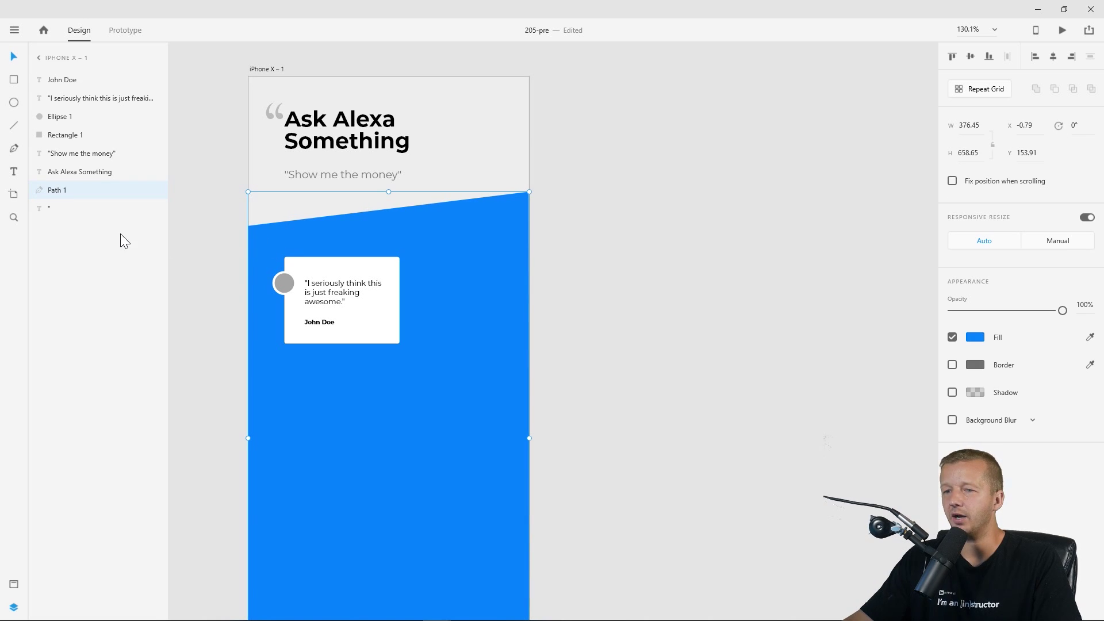
click(450, 200)
drag(253, 254, 464, 359)
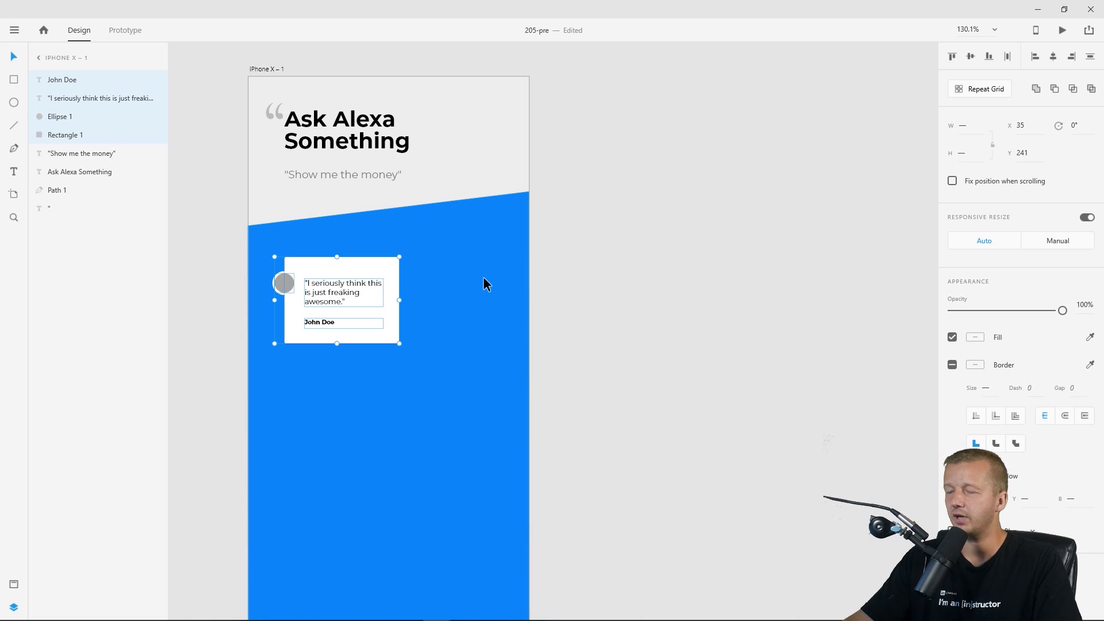
Repeat the quote card into four copies past the artboard edge and ungroup the grid.
click(982, 90)
drag(403, 301, 824, 306)
click(996, 89)
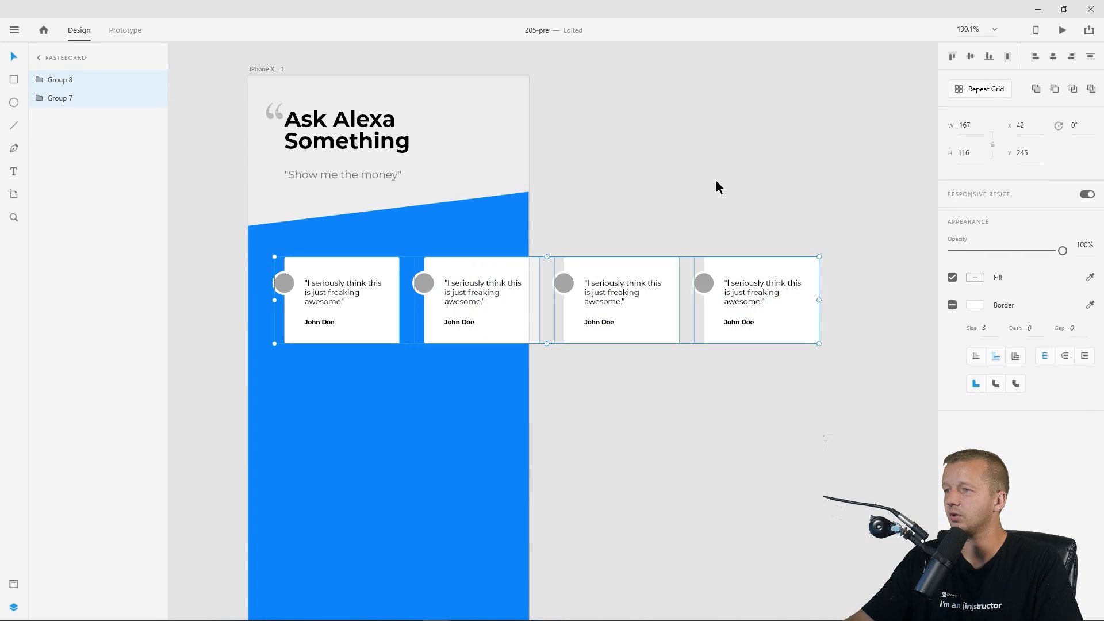
click(715, 183)
Ungroup the fourth, second and first card groups into separate layers.
click(709, 308)
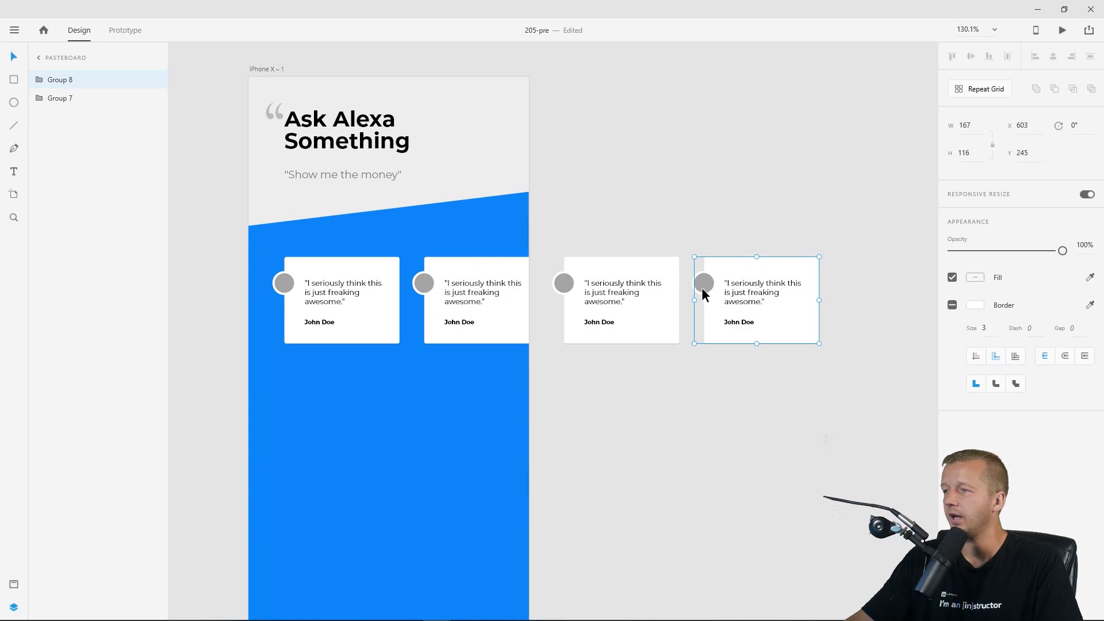
right_click(715, 285)
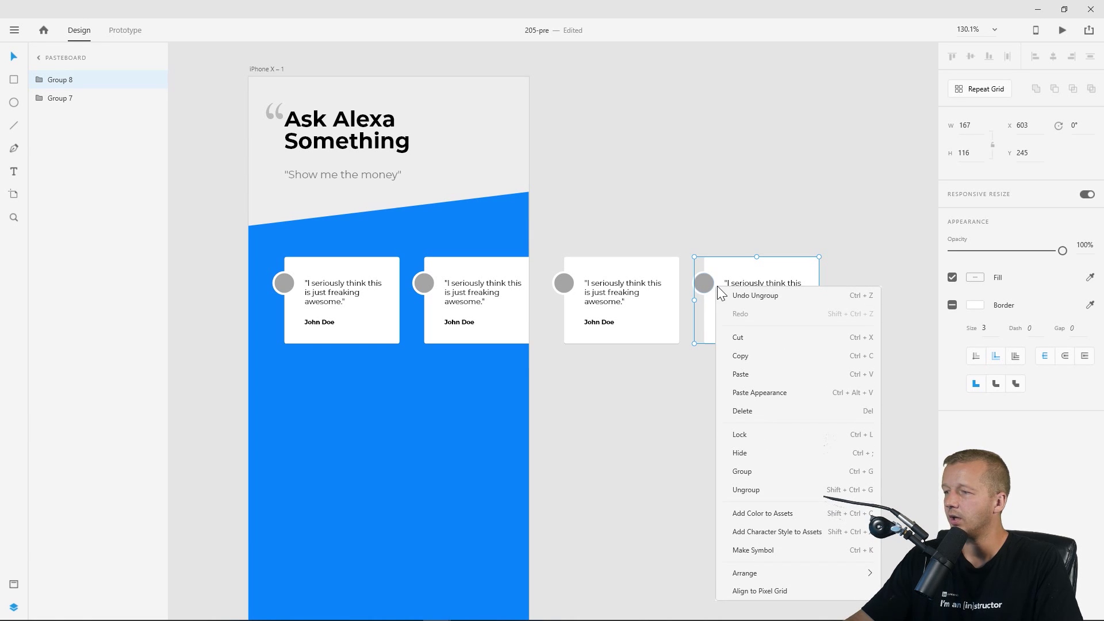
click(746, 490)
click(490, 282)
shift+click(316, 284)
right_click(454, 295)
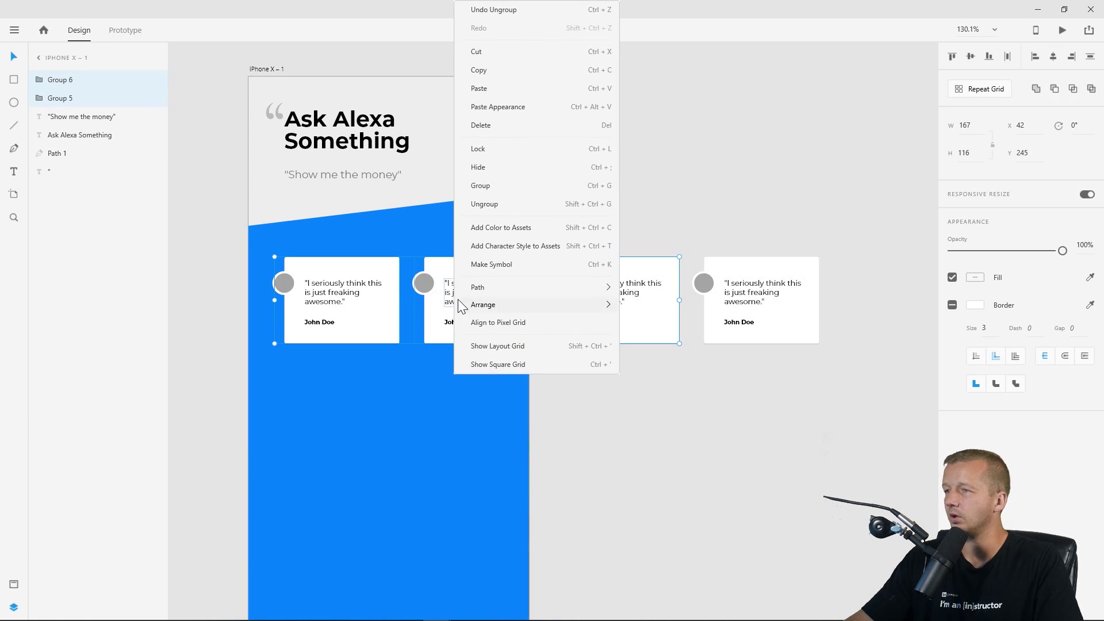
click(497, 204)
Select the avatar circles of all four cards.
click(703, 281)
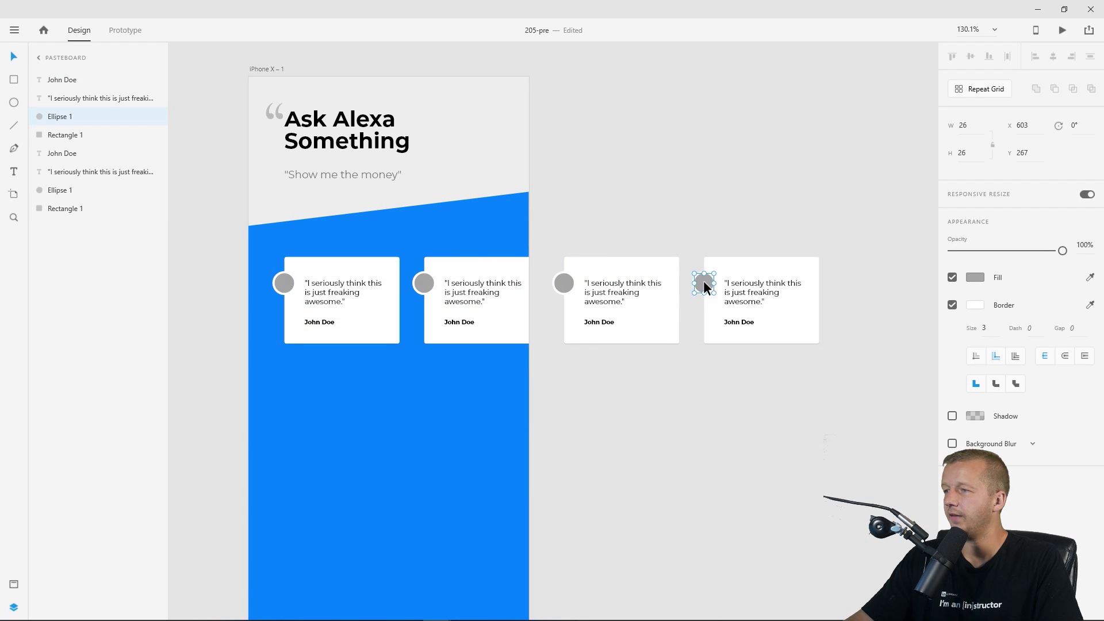
shift+click(558, 284)
shift+click(426, 280)
shift+click(285, 285)
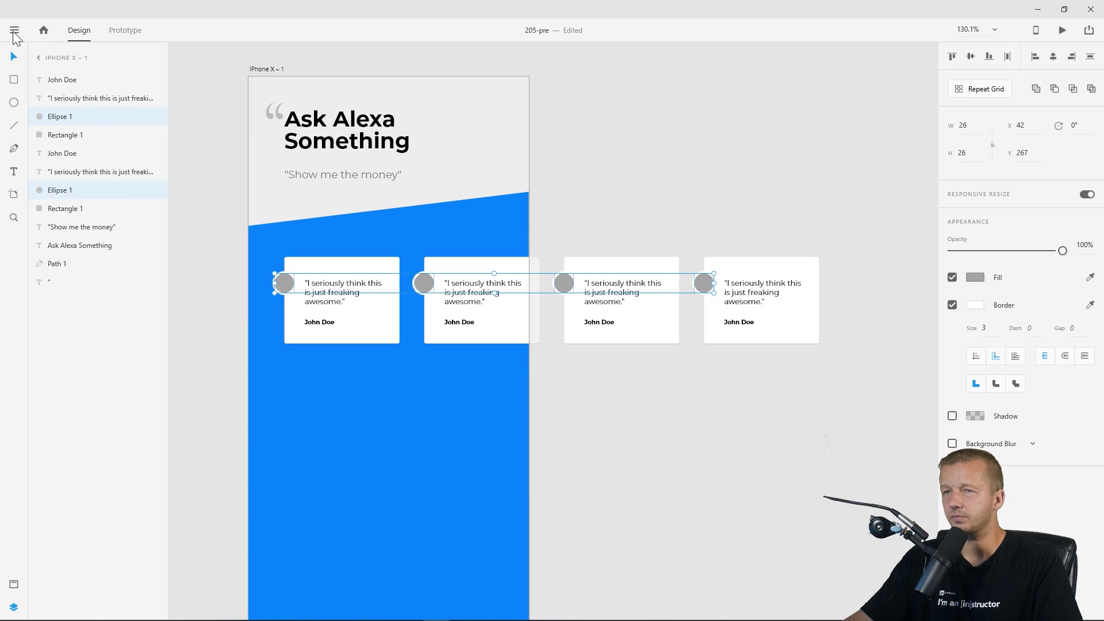
mouse_move(170, 615)
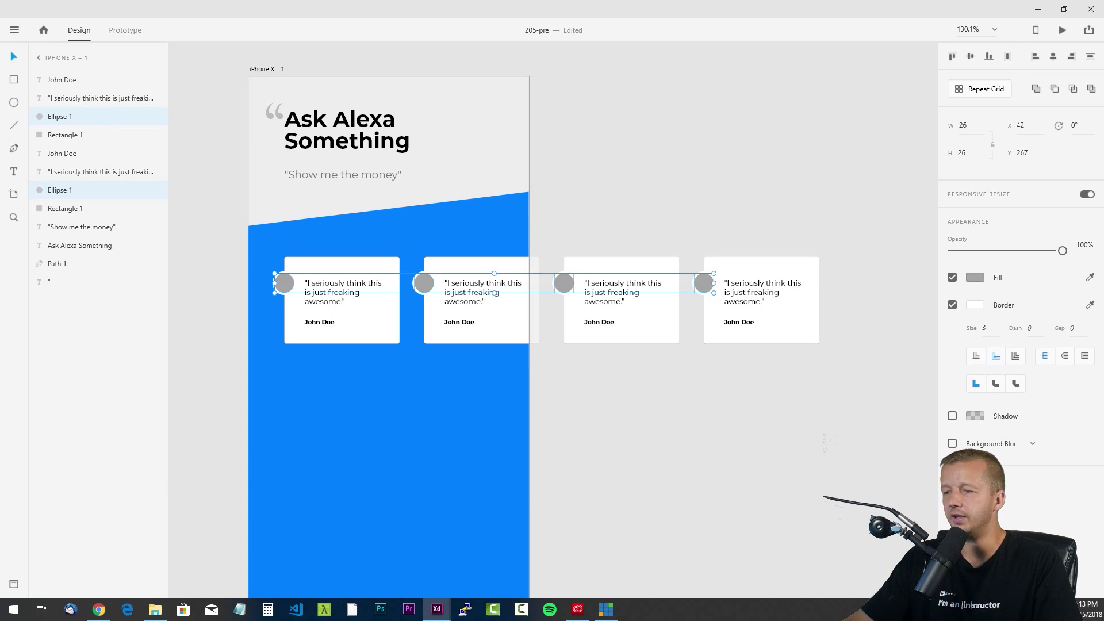
mouse_move(437, 609)
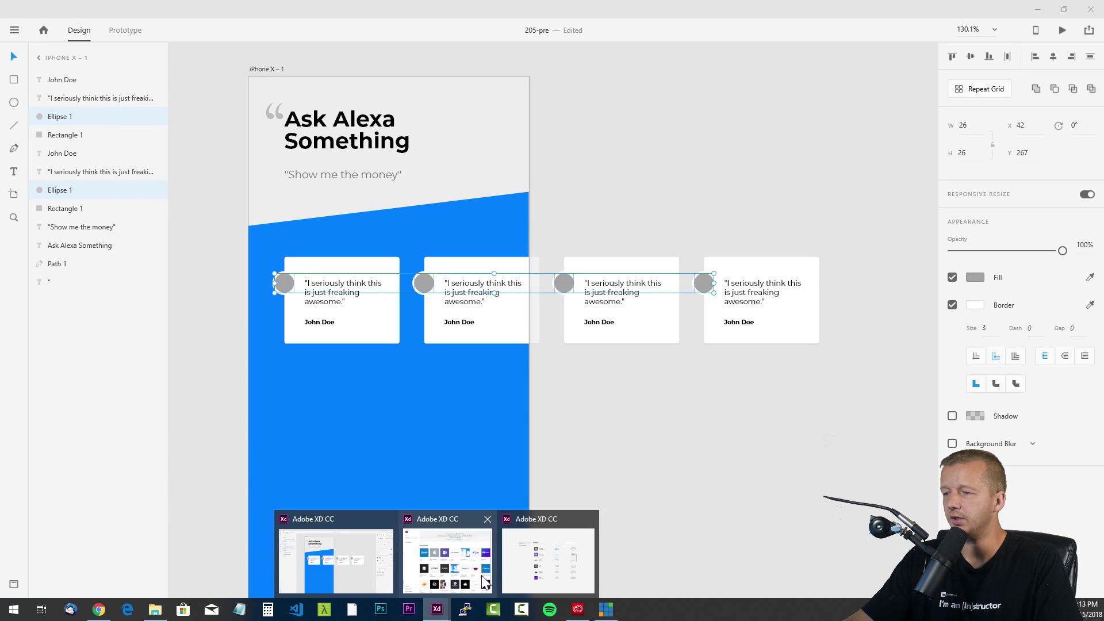
click(546, 550)
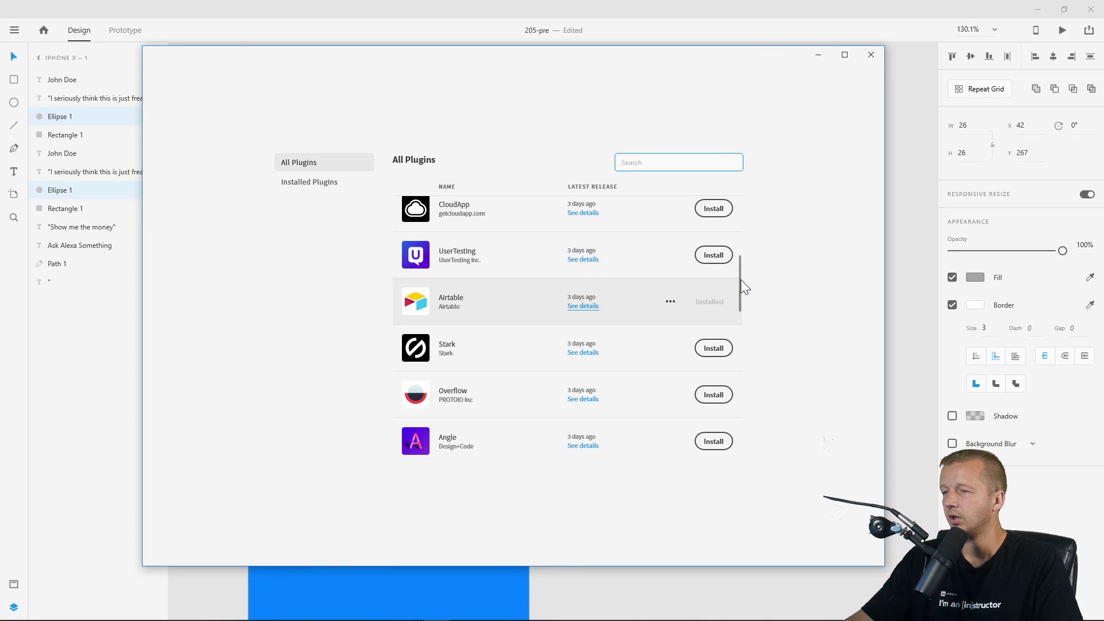
scroll(610, 340, down, 6)
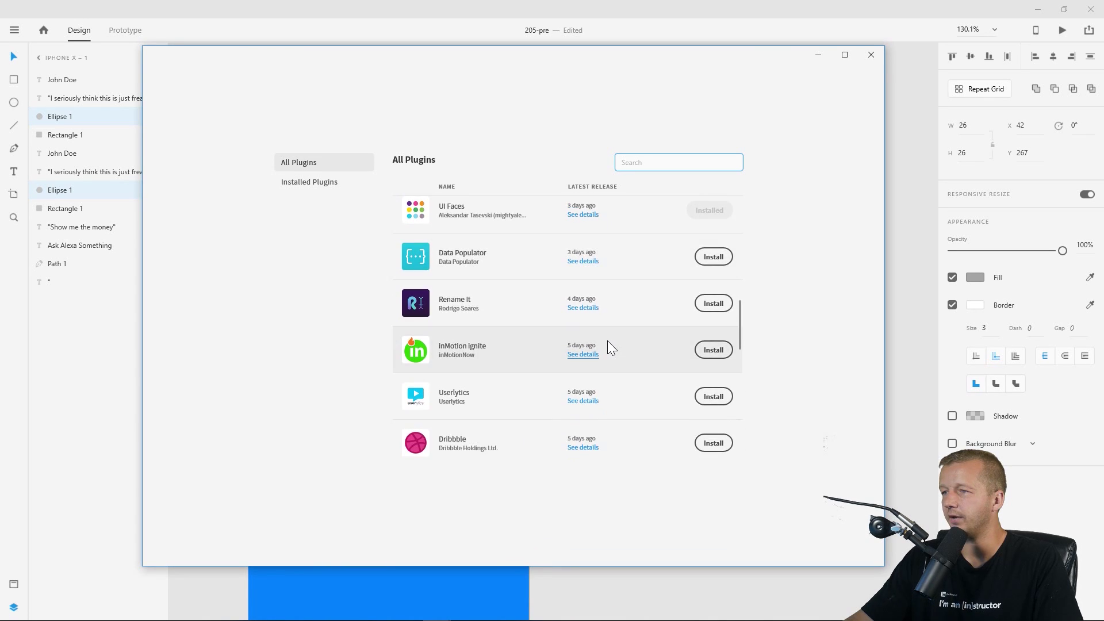
scroll(522, 264, up, 1)
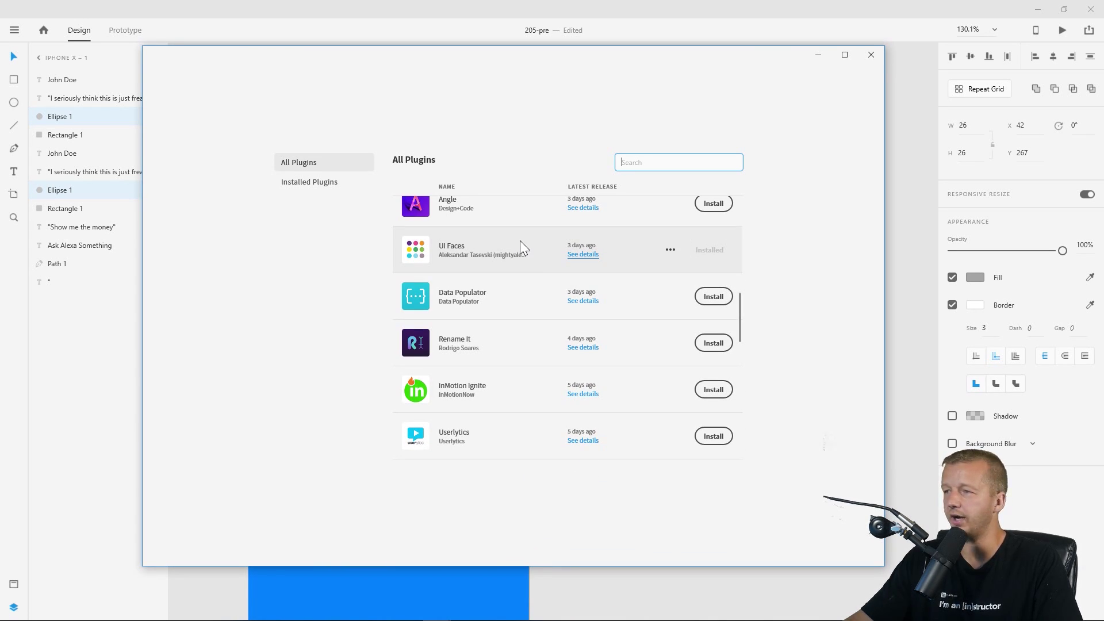
click(521, 242)
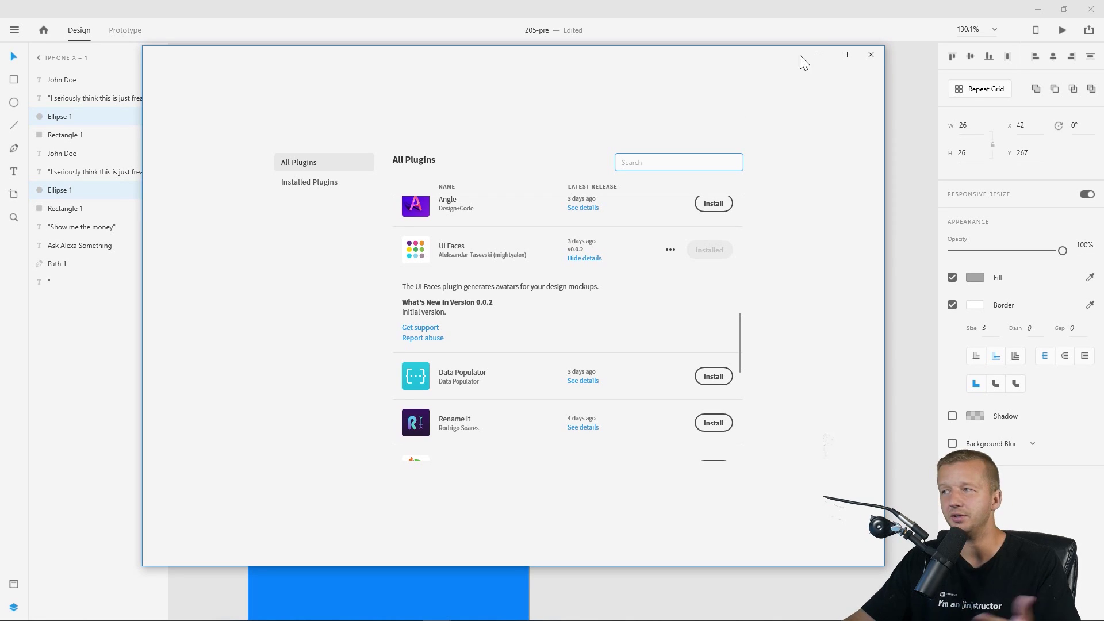
click(871, 55)
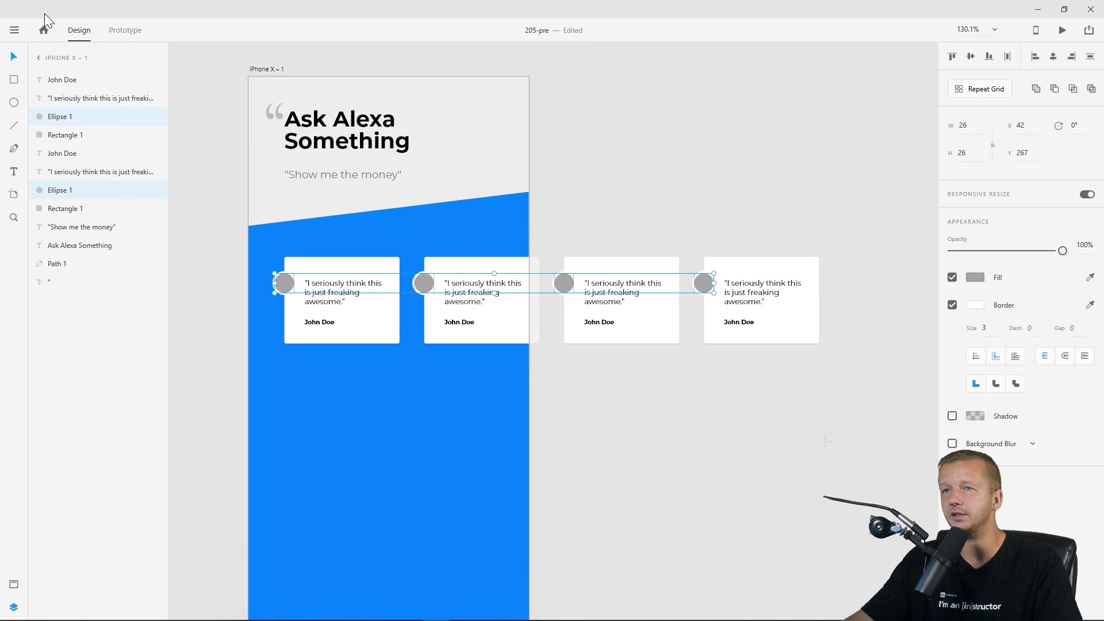
Show the Plugins submenu listing UI Faces and Airtable from the main menu.
click(18, 31)
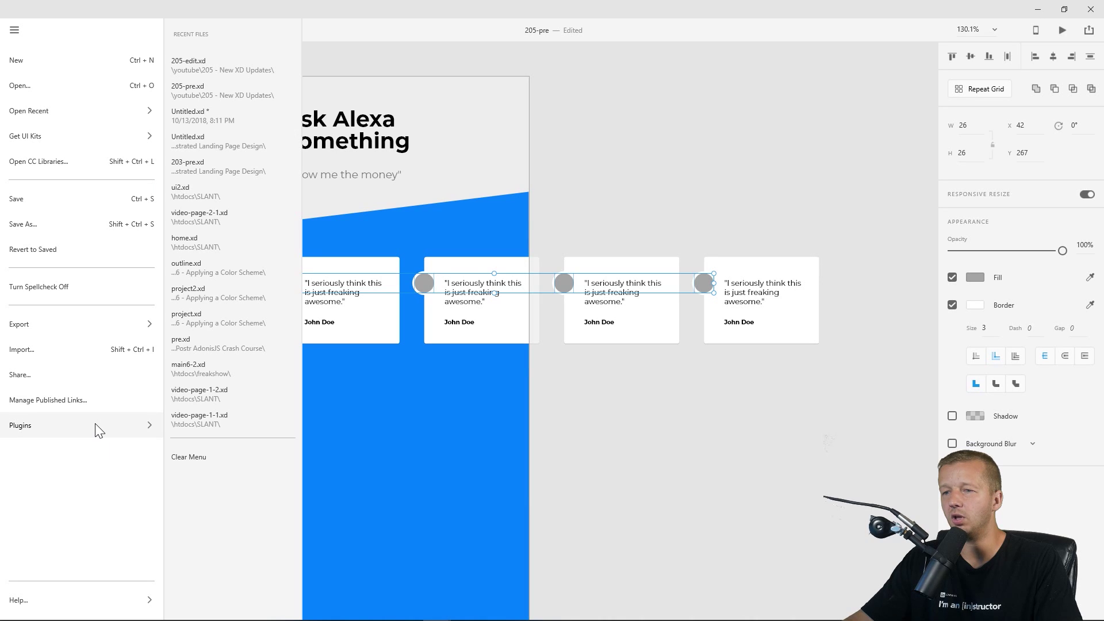
mouse_move(99, 430)
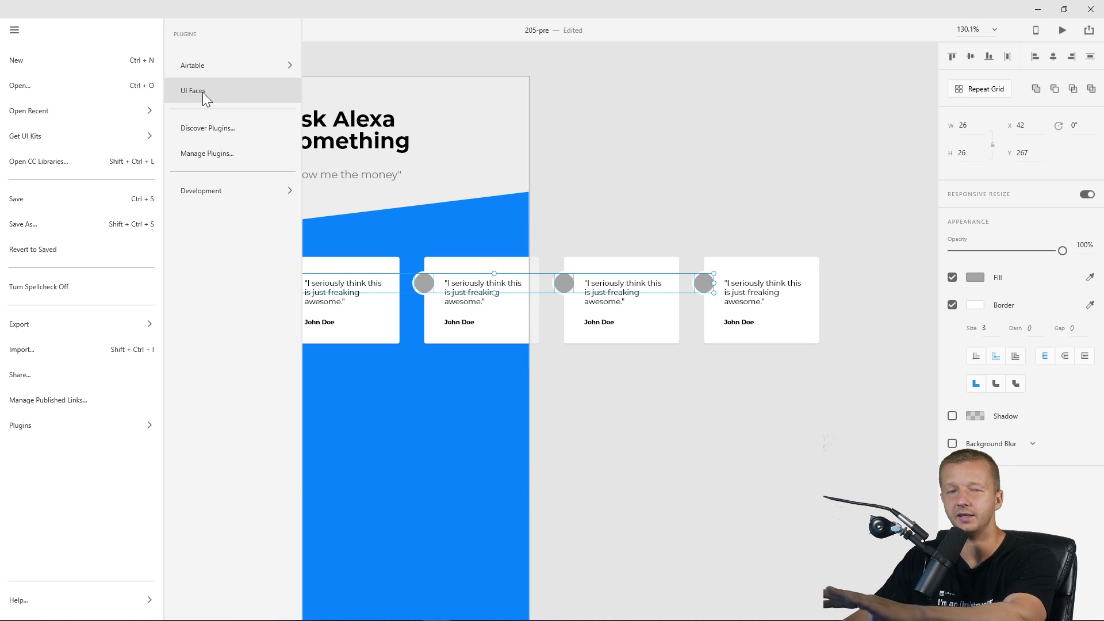
Run UI Faces with the Happiness emotion filter to fill the four avatar circles.
click(202, 92)
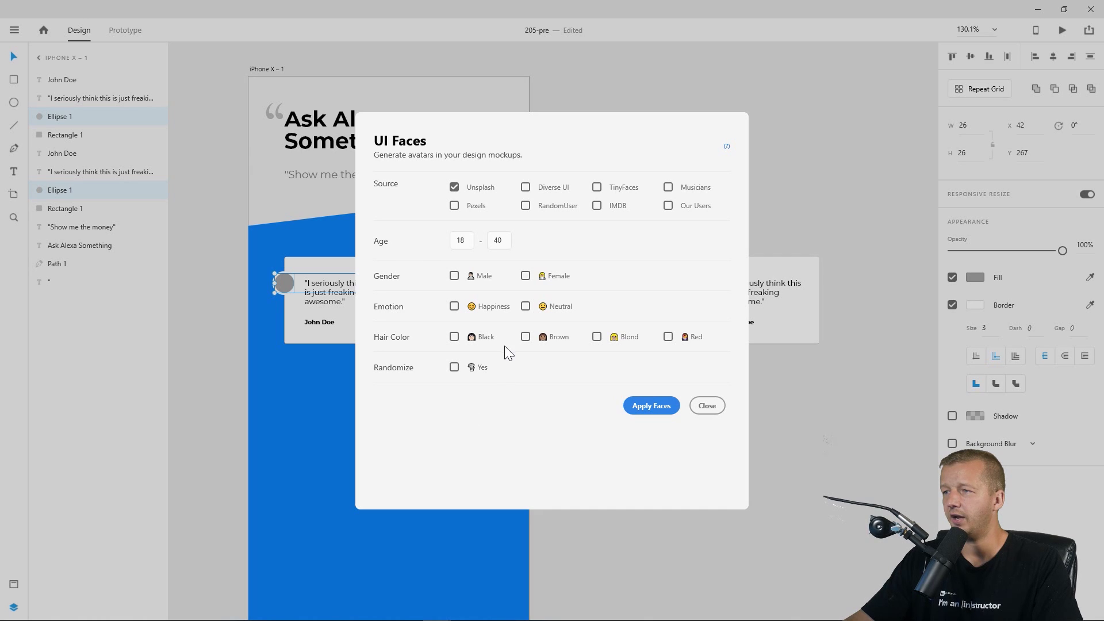
click(454, 277)
click(454, 276)
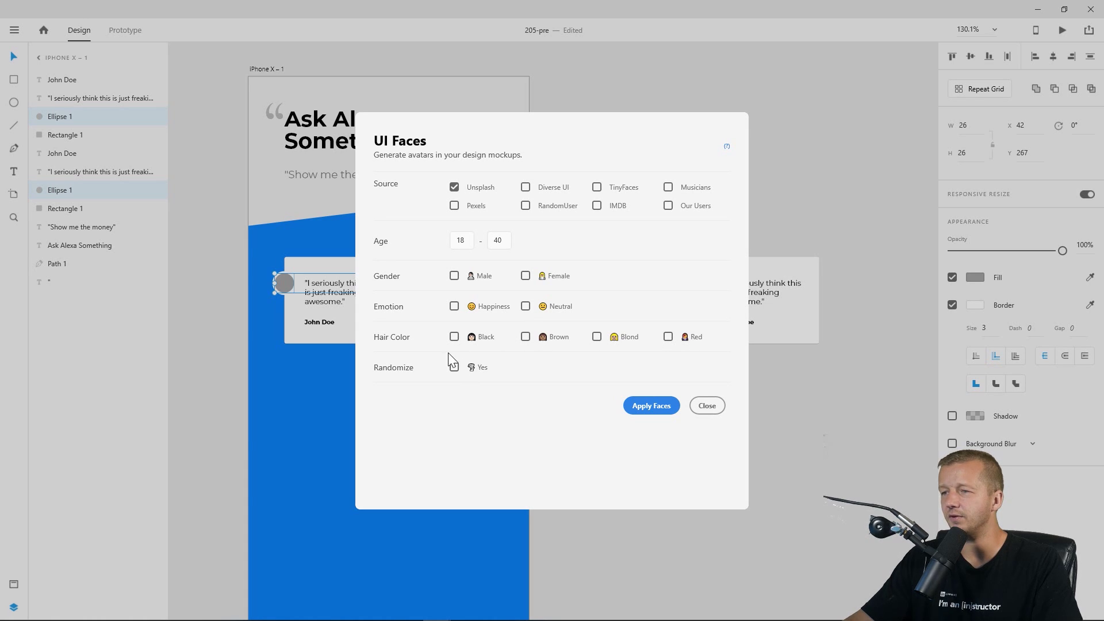
mouse_move(482, 372)
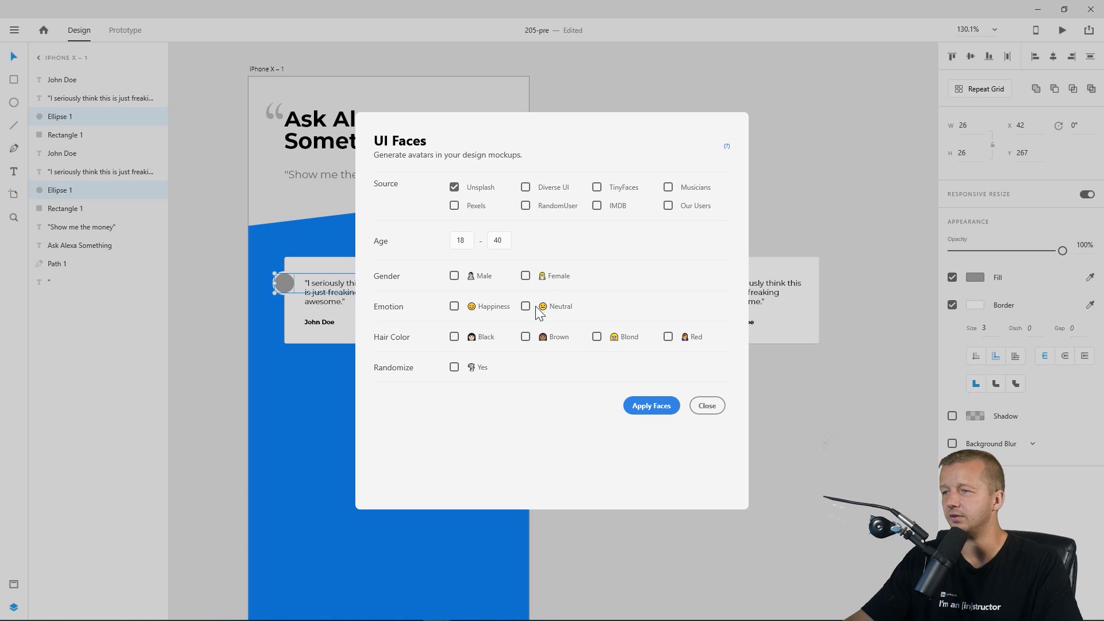
click(499, 306)
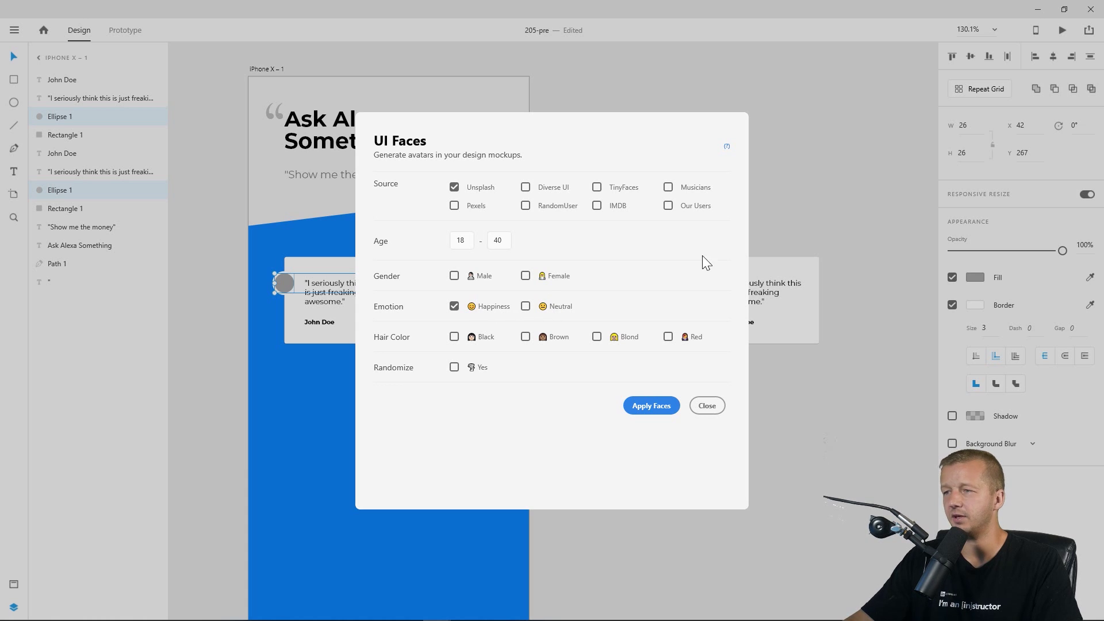
click(655, 406)
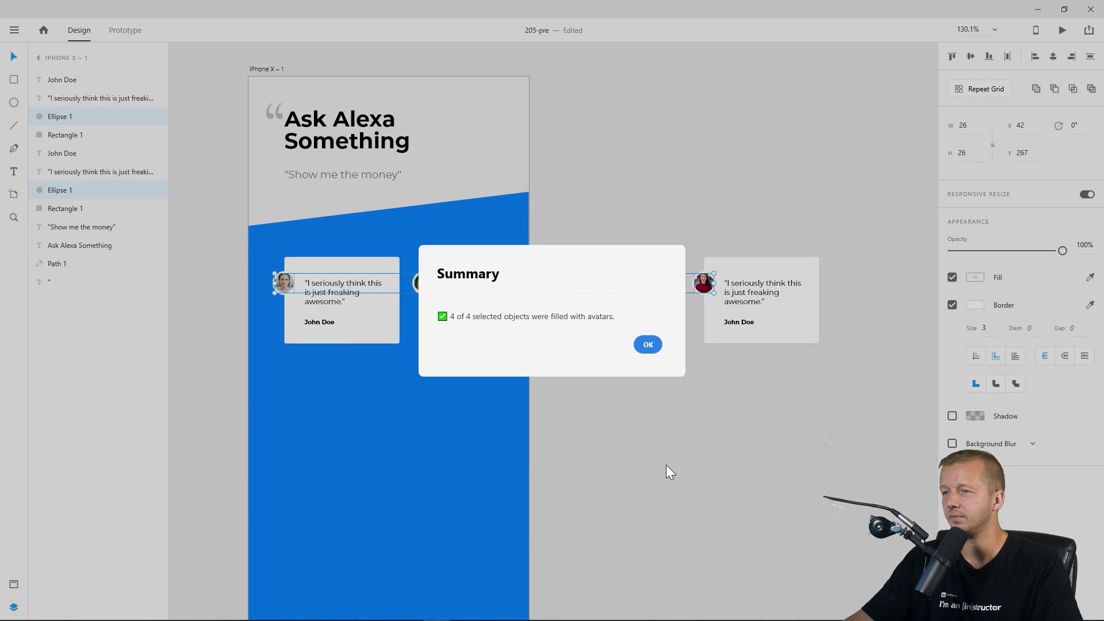
click(647, 344)
Zoom out to the full artboard and marquee-select the four testimonial cards.
click(643, 431)
scroll(261, 303, up, 2)
scroll(262, 303, up, 6)
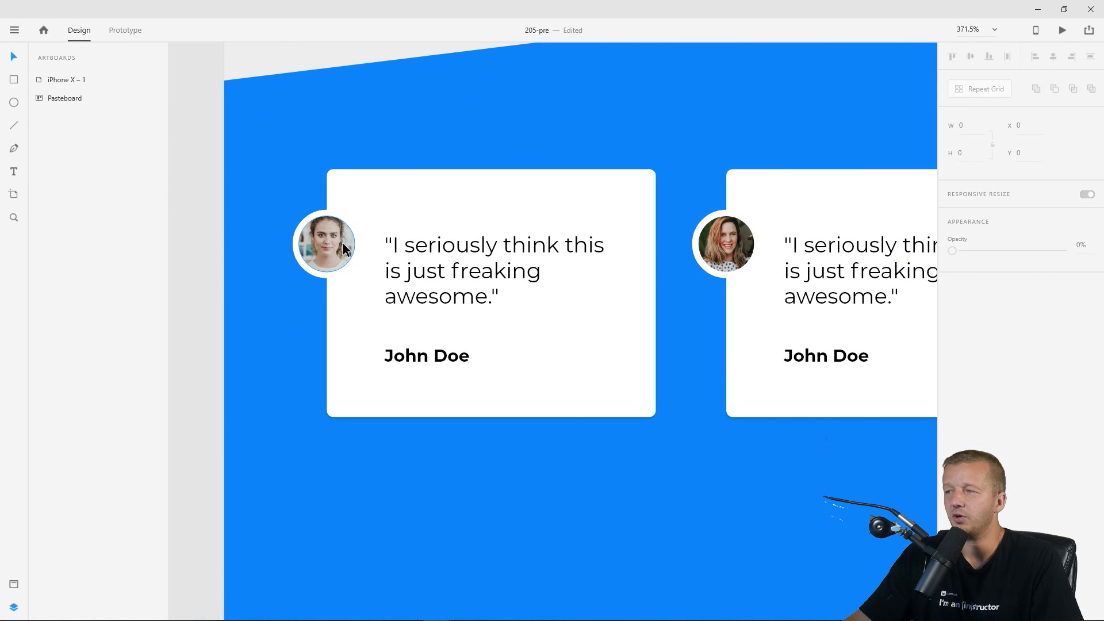
drag(670, 330, 251, 311)
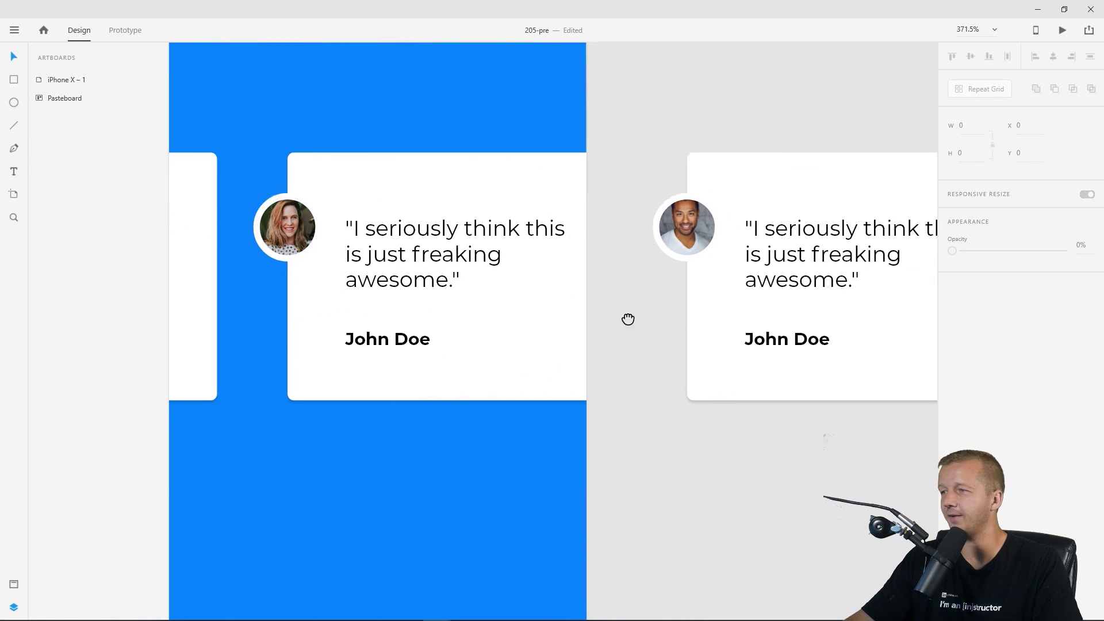
drag(590, 319, 402, 295)
scroll(453, 333, down, 5)
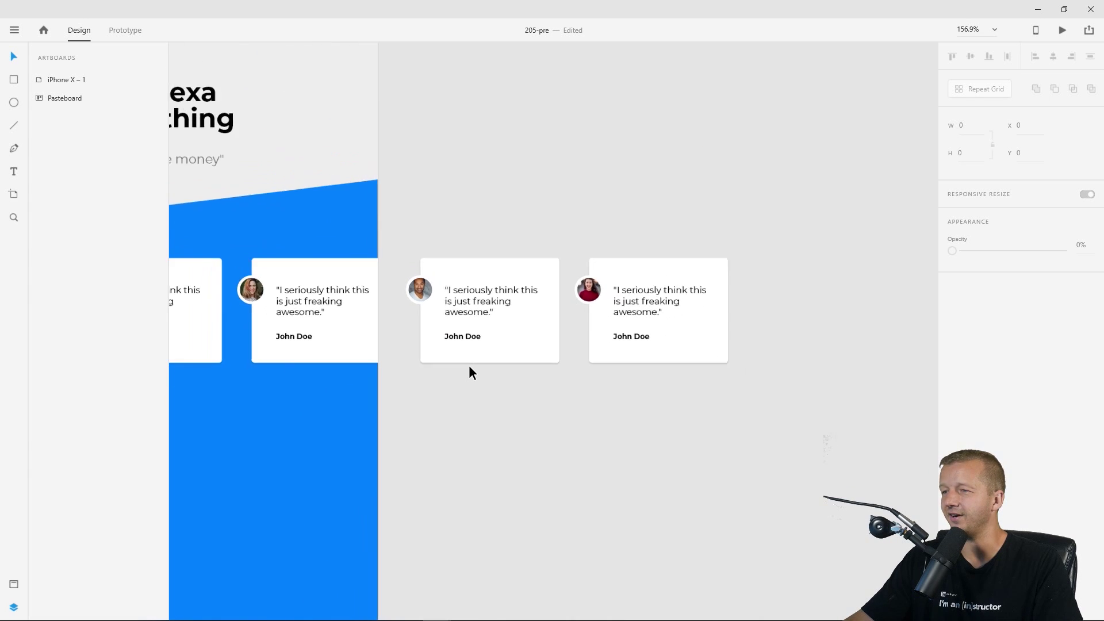
scroll(470, 372, down, 3)
drag(510, 411, 634, 388)
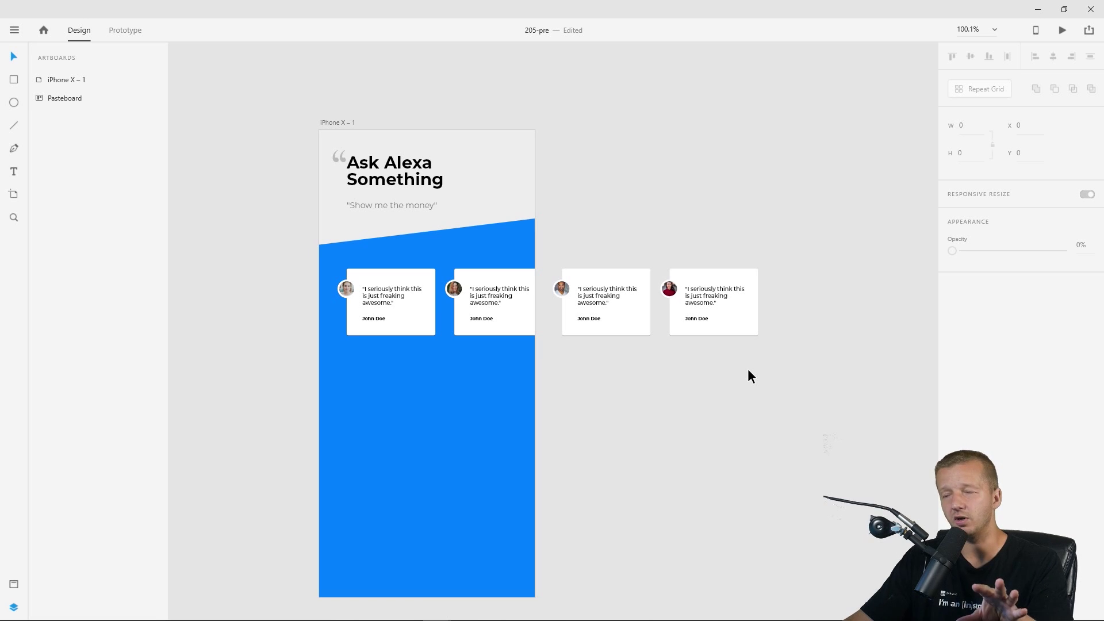
drag(785, 354, 322, 266)
Drop the blue Path 1 from the selection and group the four cards.
shift+click(412, 347)
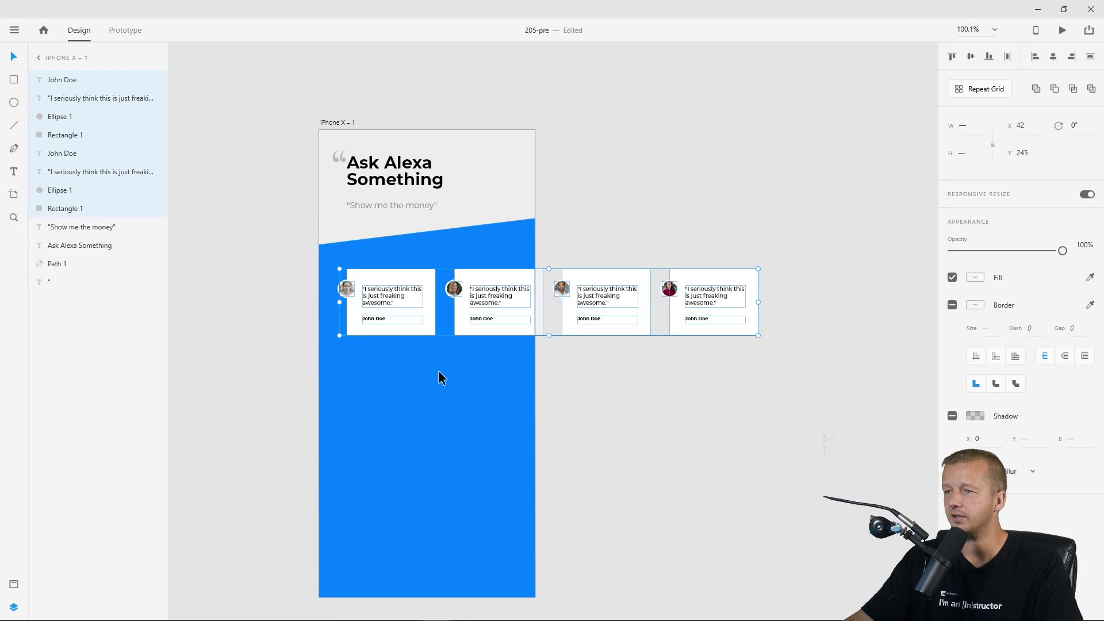
key(ctrl+g)
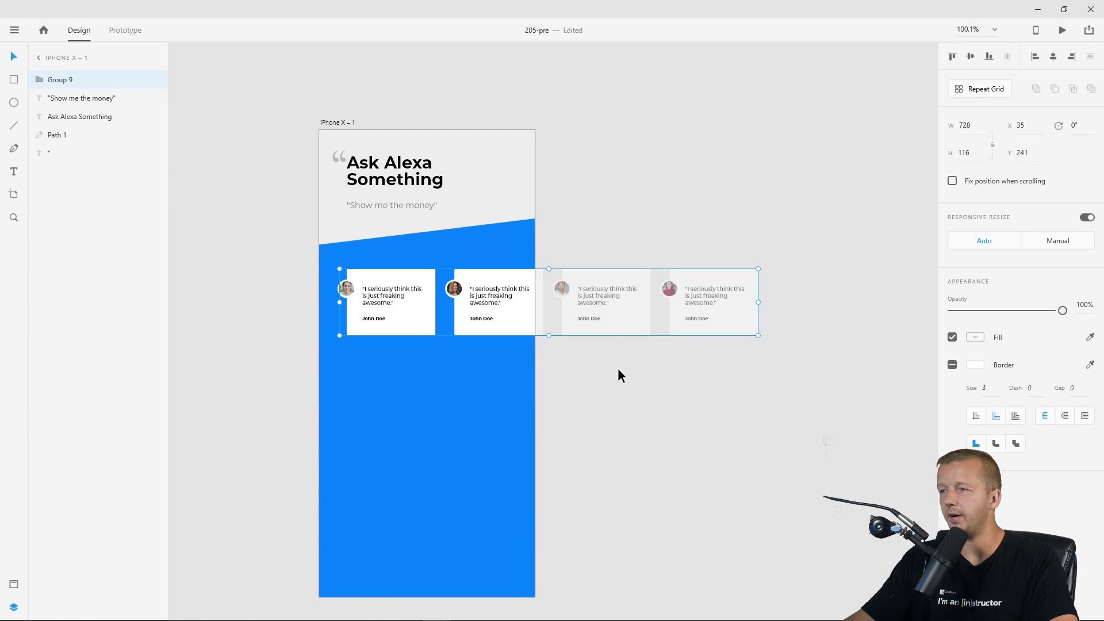
click(622, 374)
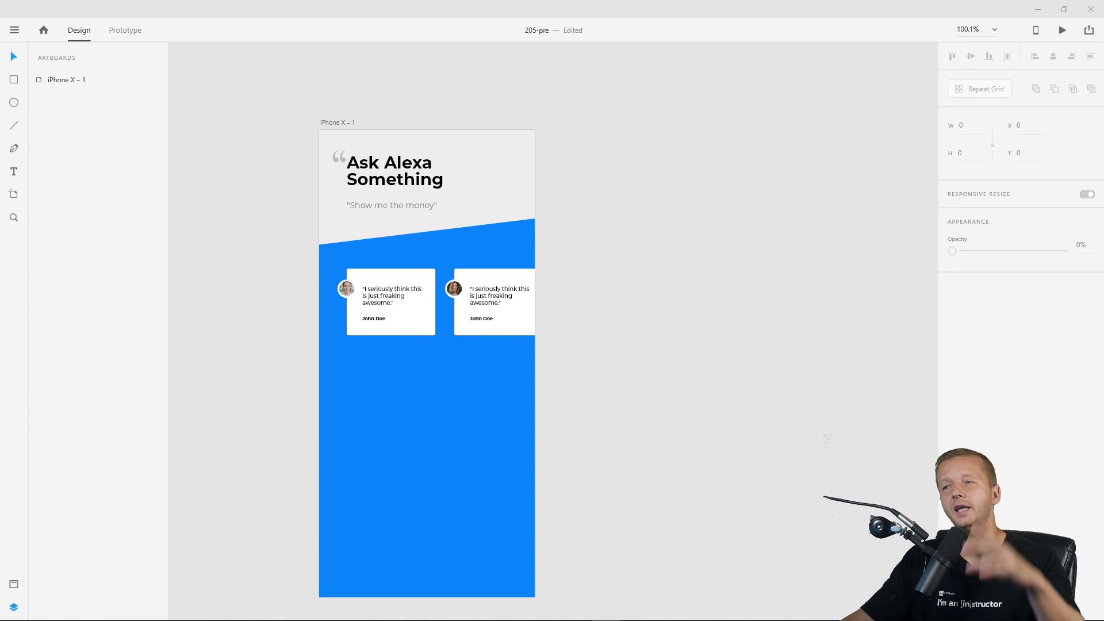
Duplicate iPhone X – 1 as iPhone X – 2 and frame both artboards in view.
click(332, 123)
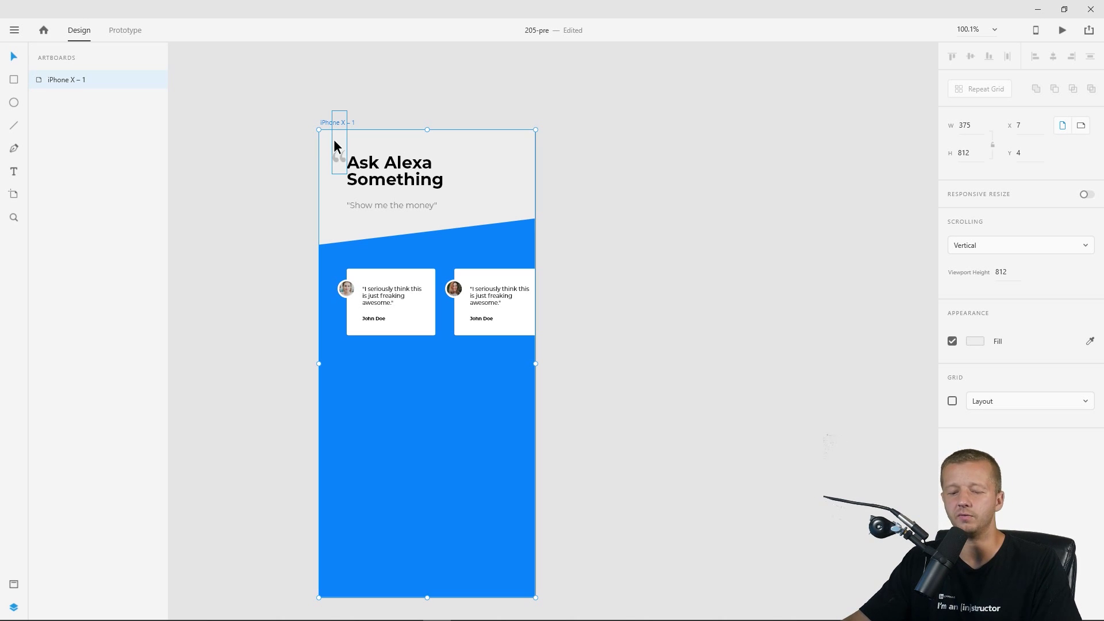
key(ctrl+d)
click(565, 84)
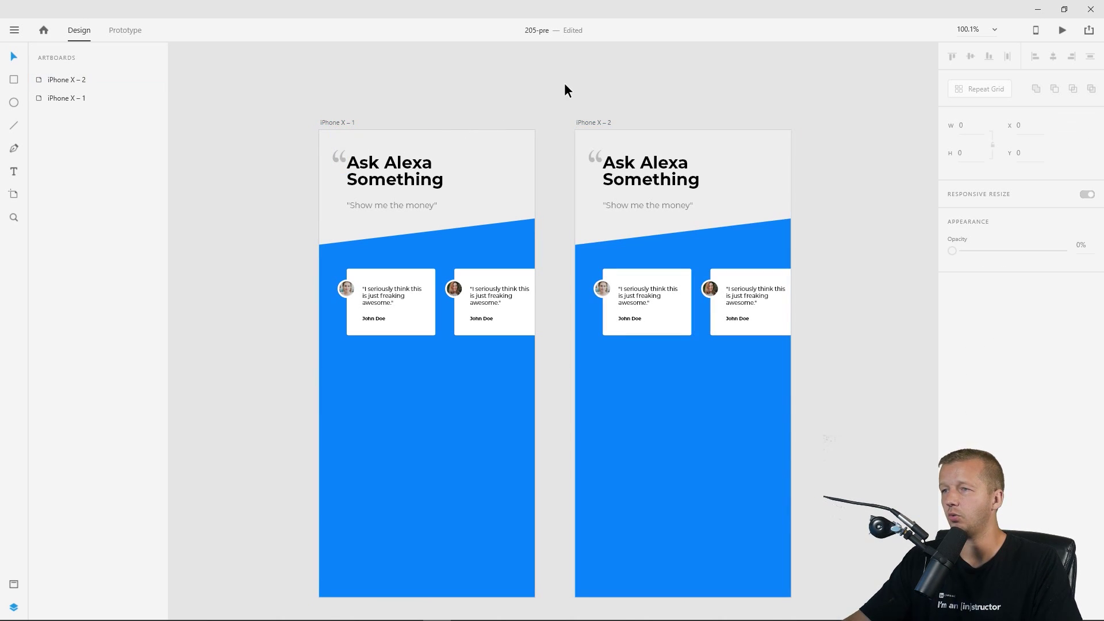
drag(649, 101, 551, 97)
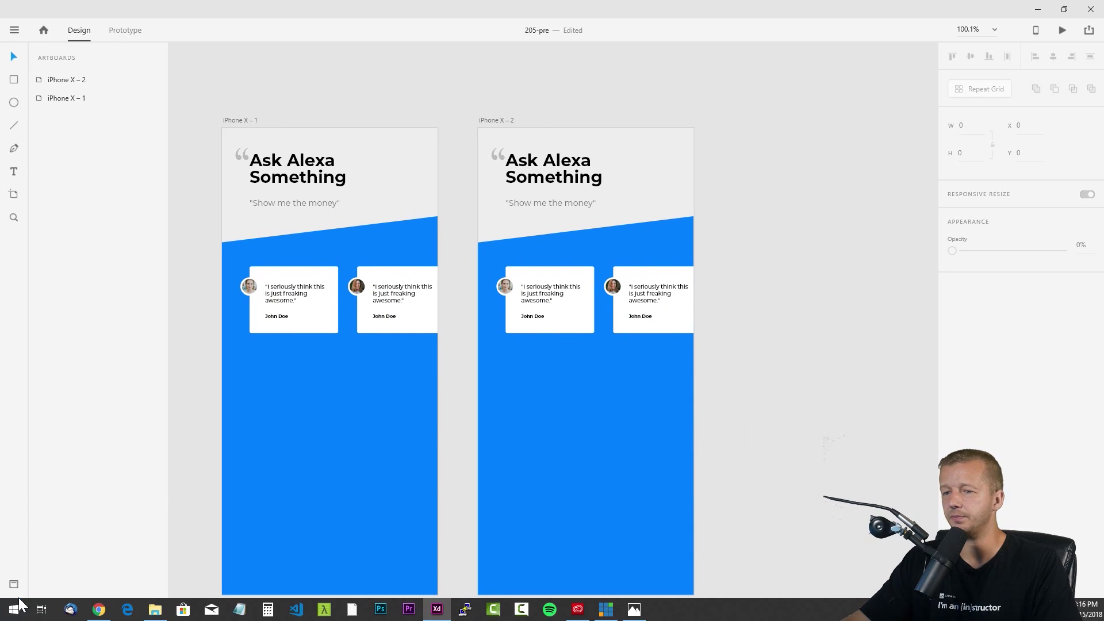
click(14, 607)
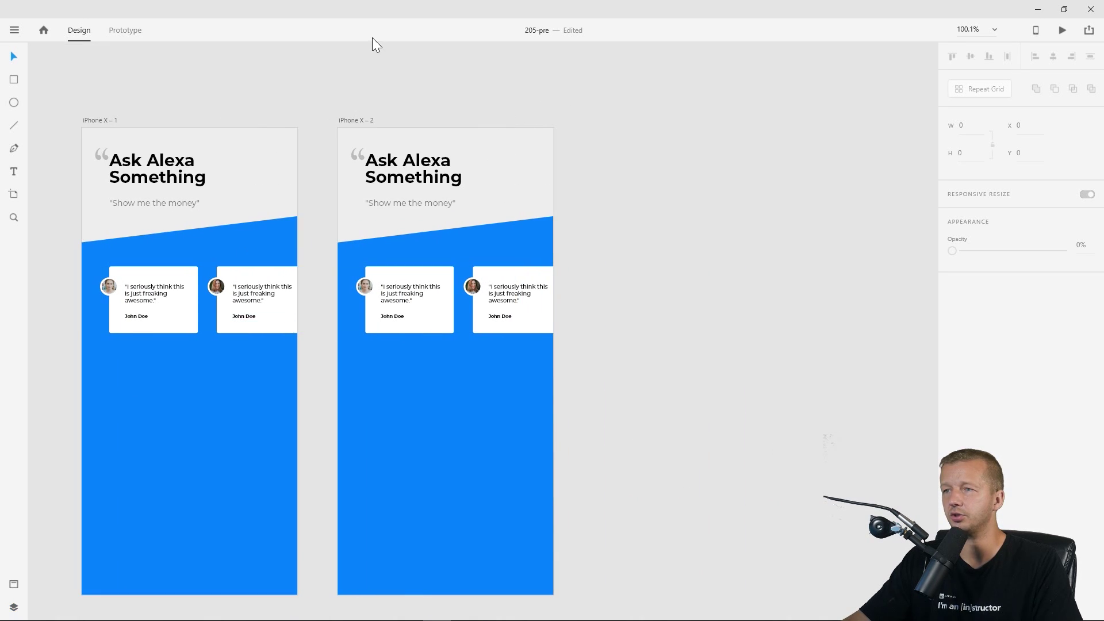
mouse_move(303, 90)
mouse_down()
mouse_move(363, 94)
mouse_move(406, 64)
mouse_move(431, 76)
mouse_up()
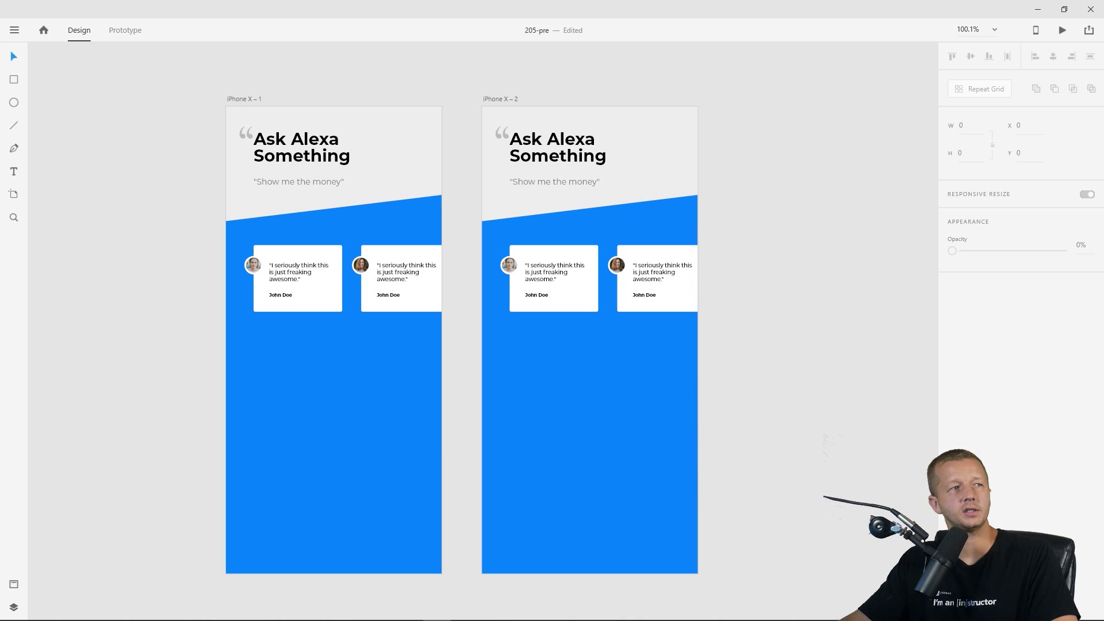
Enlarge the iPhone X – 2 heading to size 44 with 42 line spacing, widening its text box.
click(551, 155)
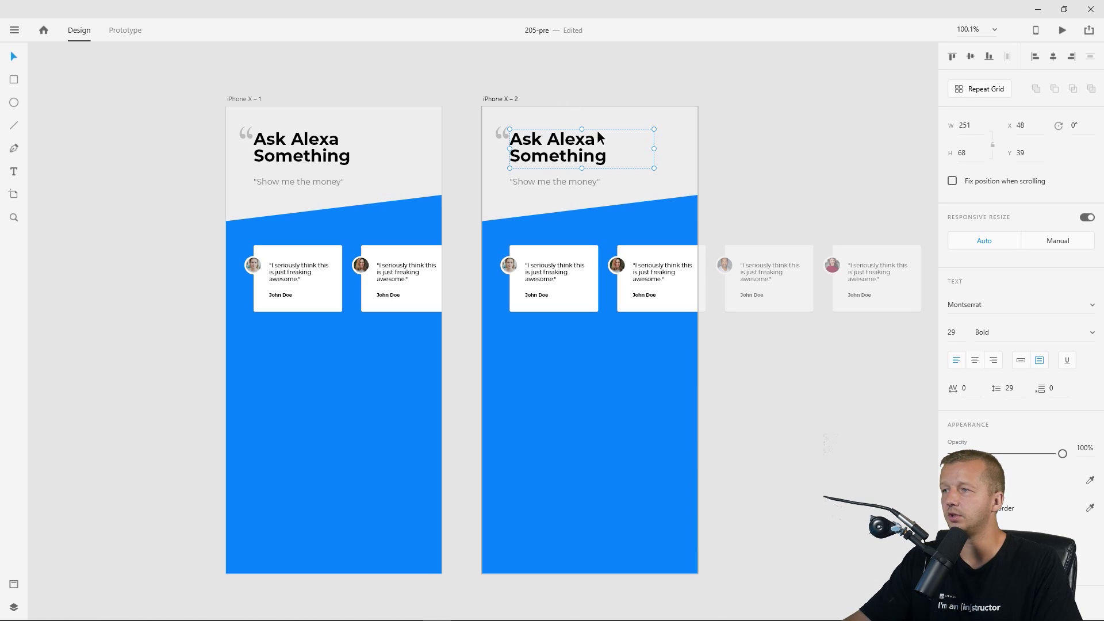
click(957, 332)
text(34)
key(Return)
key(Up)
key(Up)
key(Up)
key(Up)
key(Up)
key(Up)
key(Up)
key(Up)
key(Up)
key(Up)
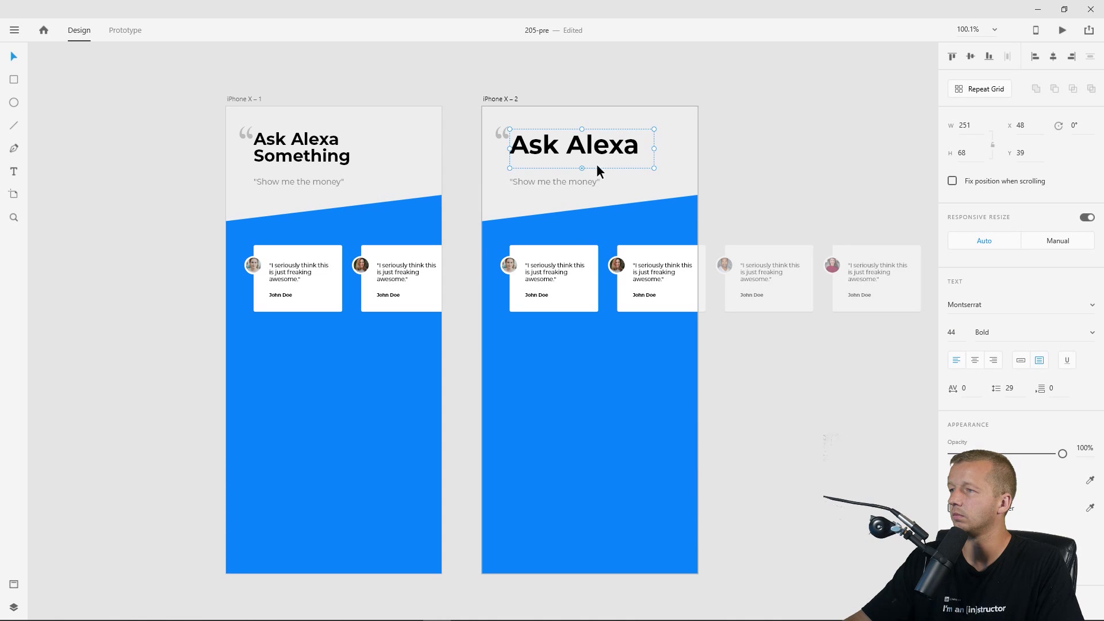
drag(582, 168, 583, 177)
drag(655, 153, 665, 153)
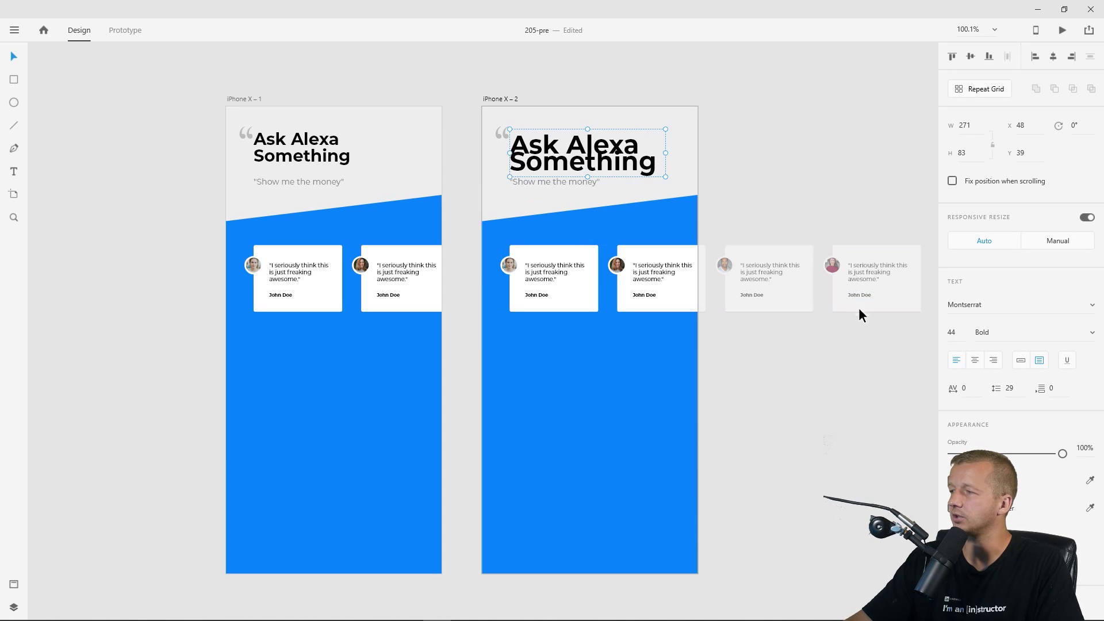
click(1011, 388)
key(Down)
key(Down)
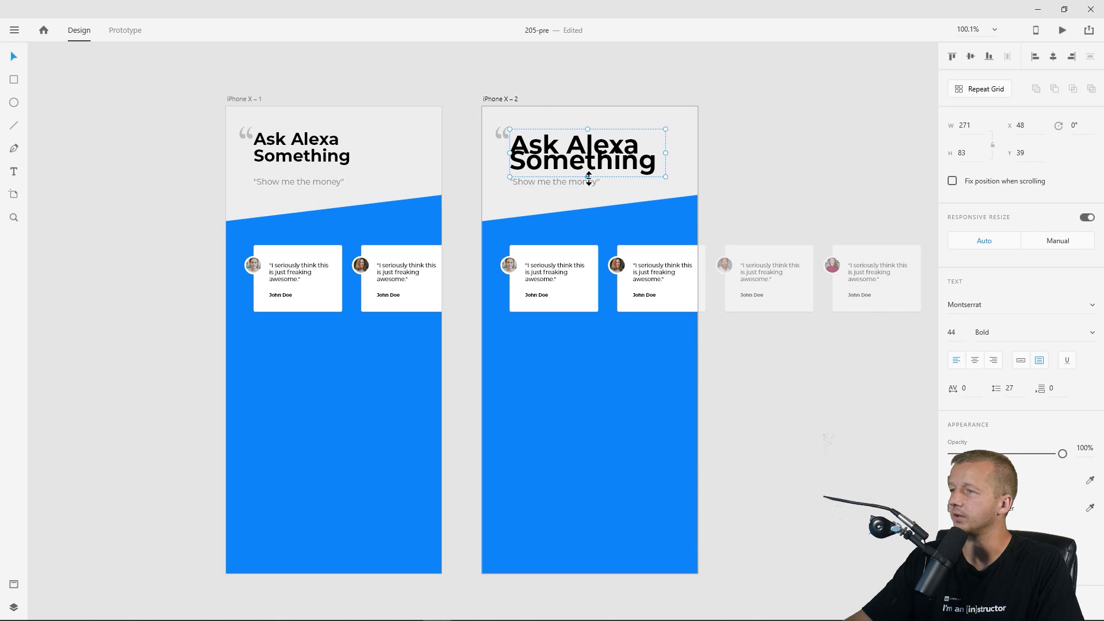
drag(588, 178, 588, 195)
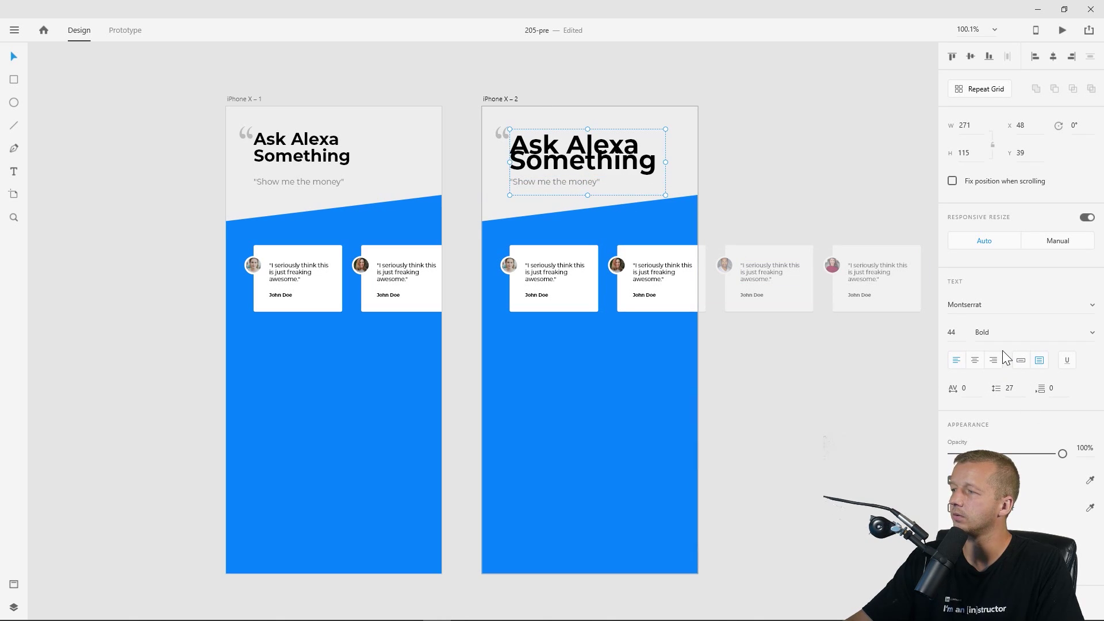
click(1016, 388)
key(Up)
key(Up)
key(Up)
key(Up)
key(Up)
key(Up)
key(Up)
key(Up)
key(Up)
key(Up)
key(Up)
key(Up)
key(Up)
key(Up)
key(Up)
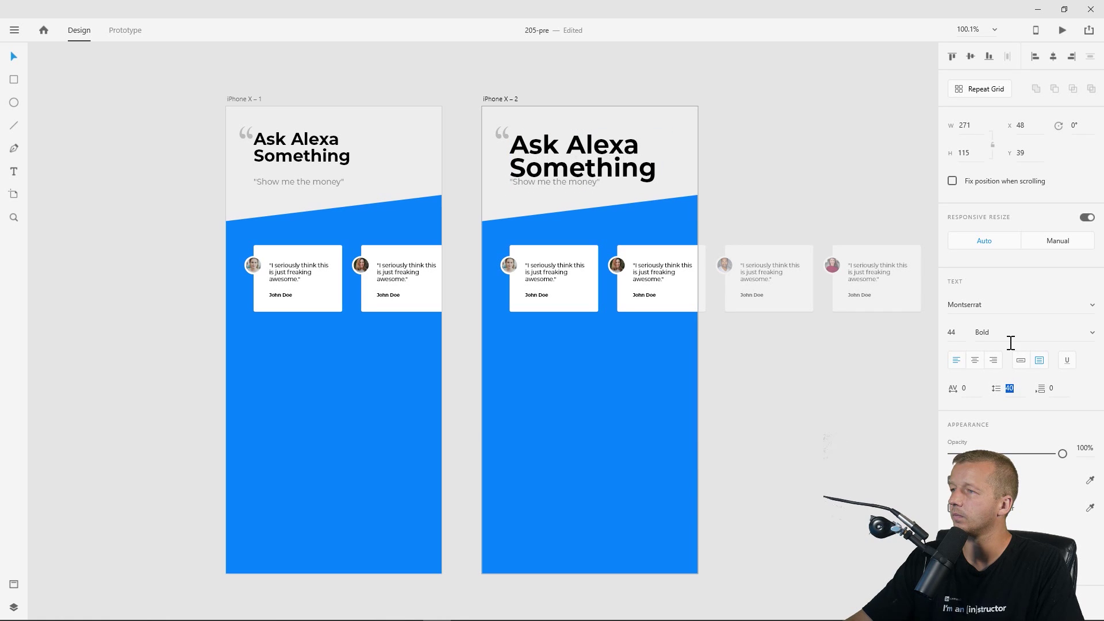
Delete the 'Show me the money' subtitle beneath the heading.
click(573, 138)
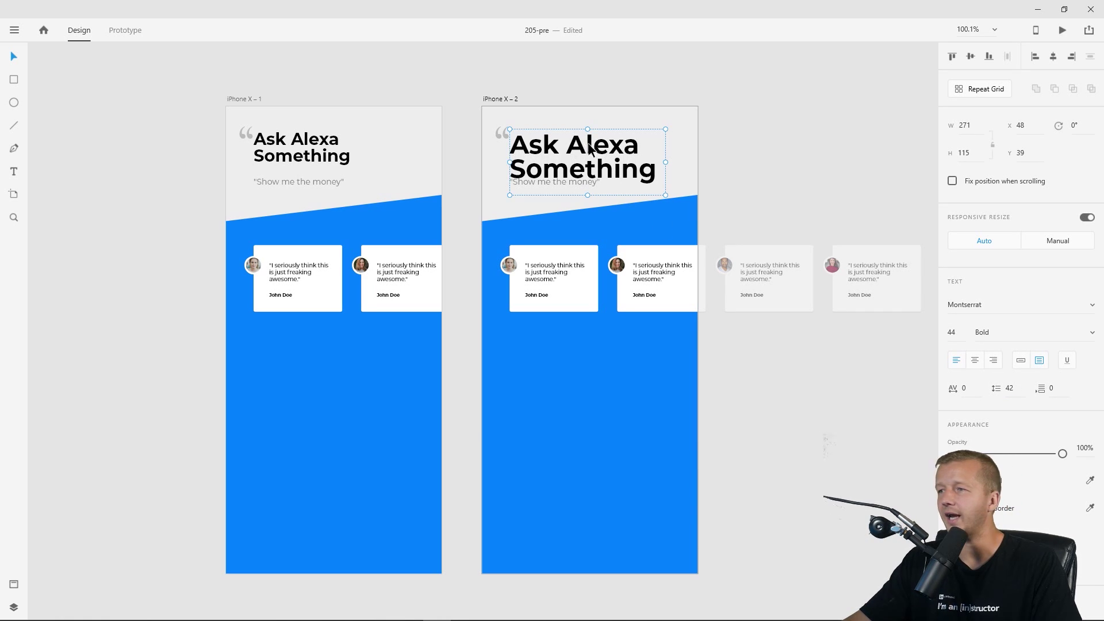
click(565, 182)
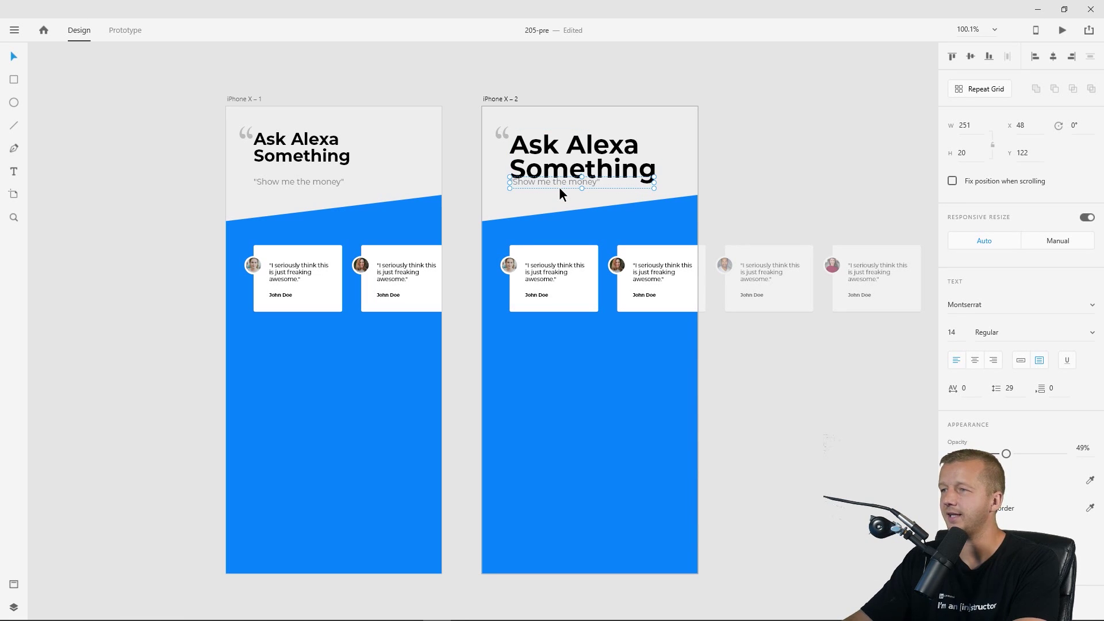
key(Delete)
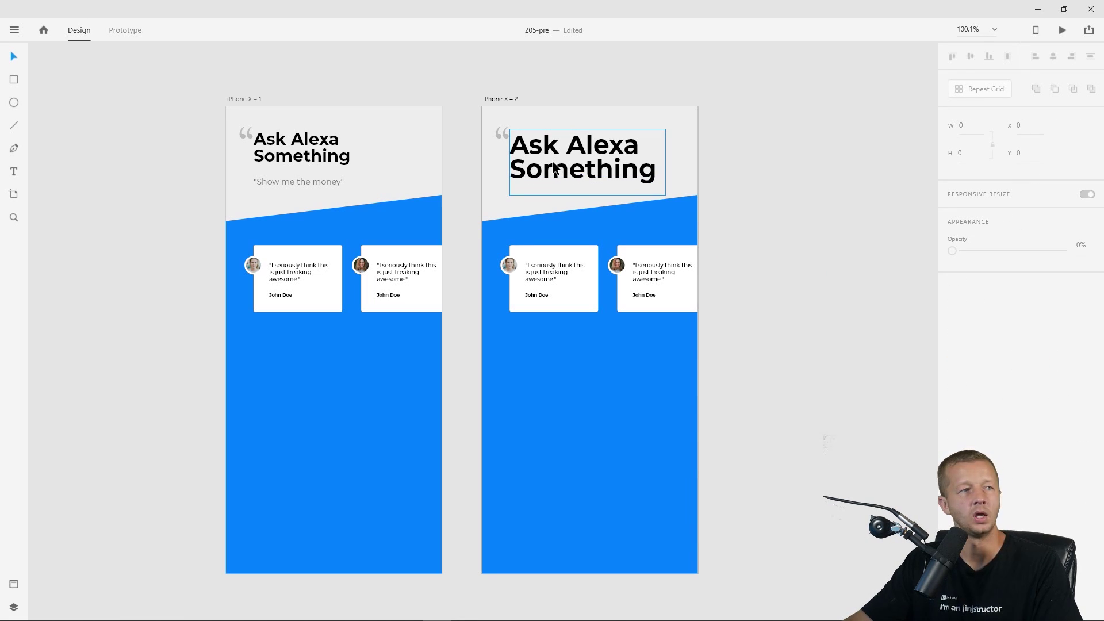
Move the blue background and card grid down together to Y 224.91.
click(560, 367)
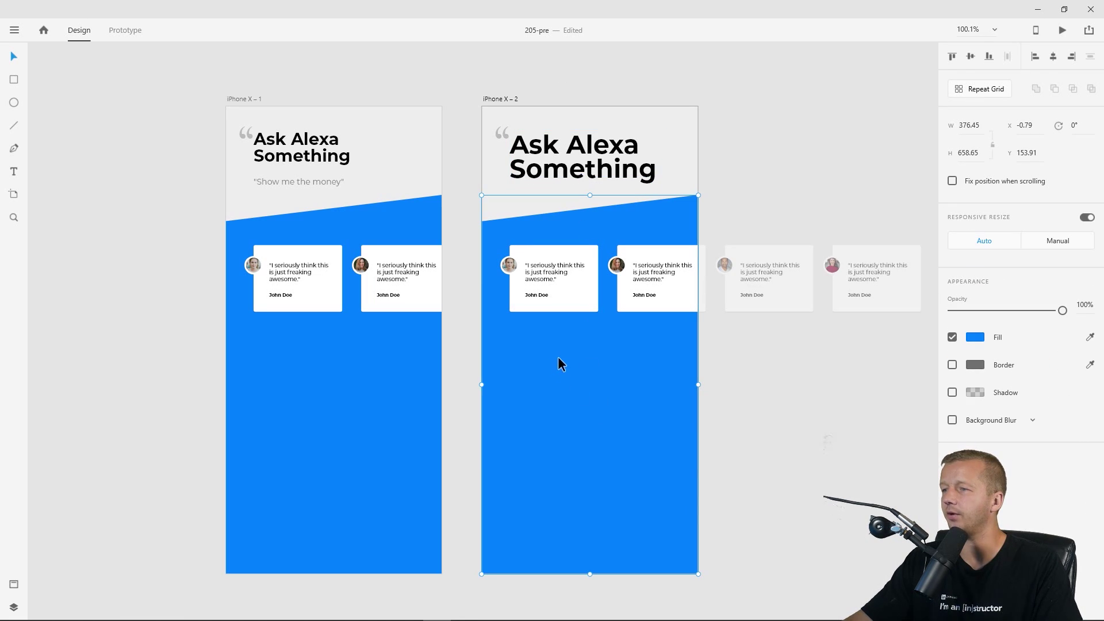
drag(560, 354, 560, 384)
key(ctrl+z)
shift+click(549, 270)
drag(580, 334, 581, 384)
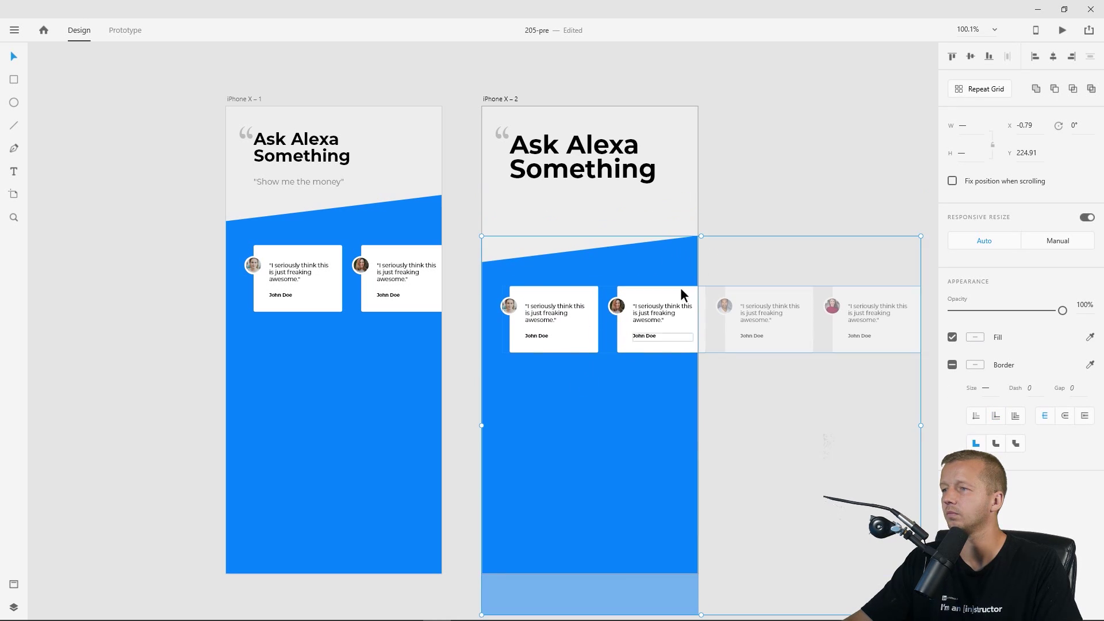
click(742, 208)
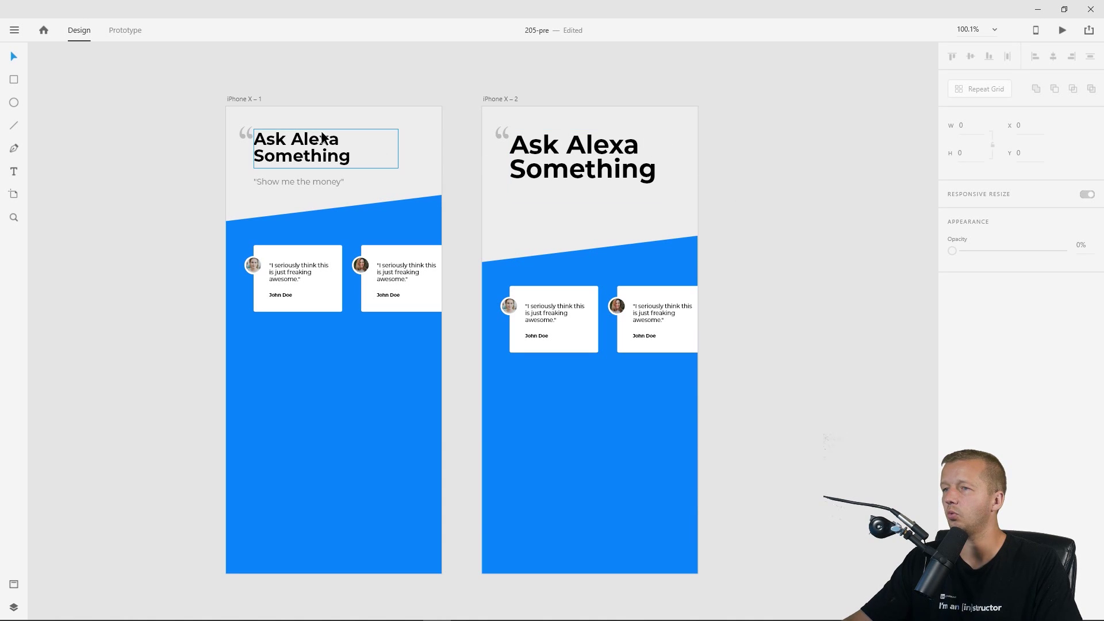
Inspect the iPhone X – 1 heading and subtitle and the iPhone X – 2 blue background group.
click(290, 147)
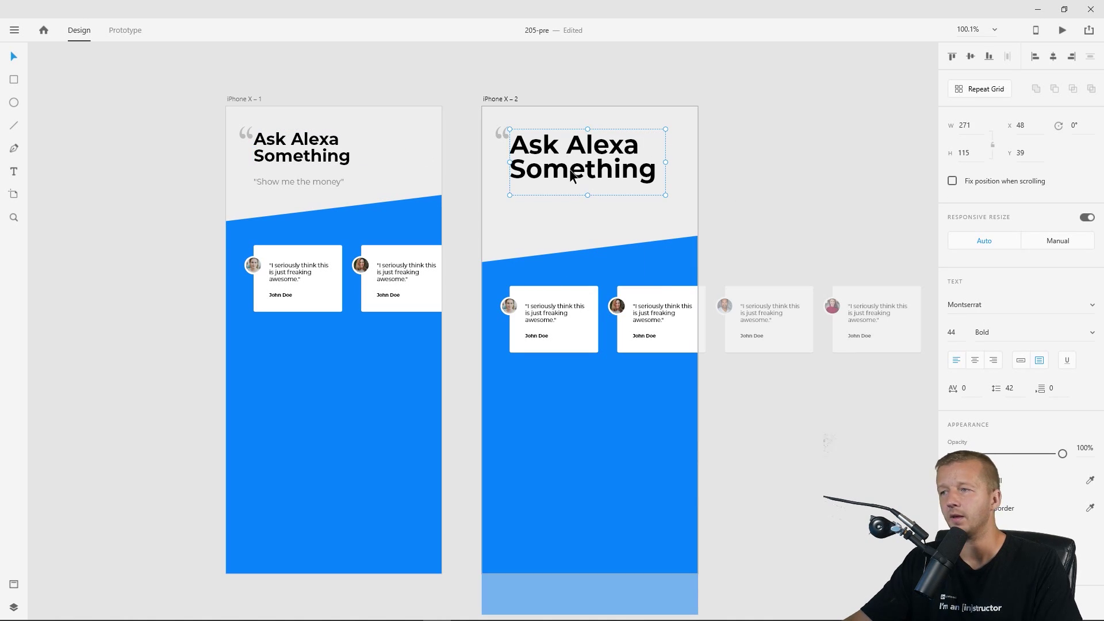
click(296, 183)
click(632, 253)
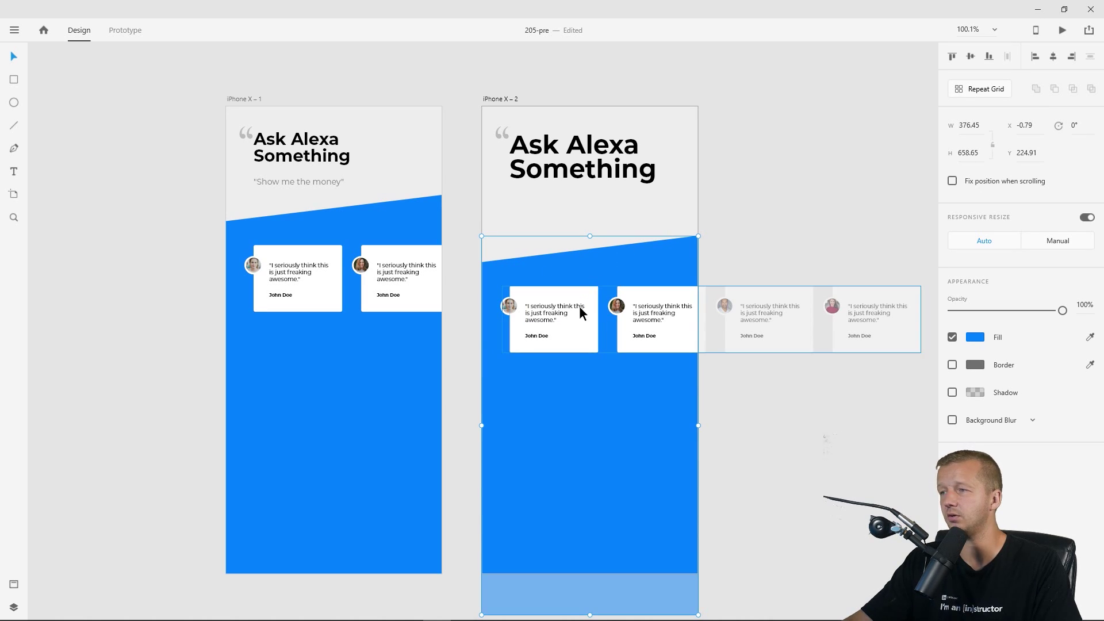
click(741, 135)
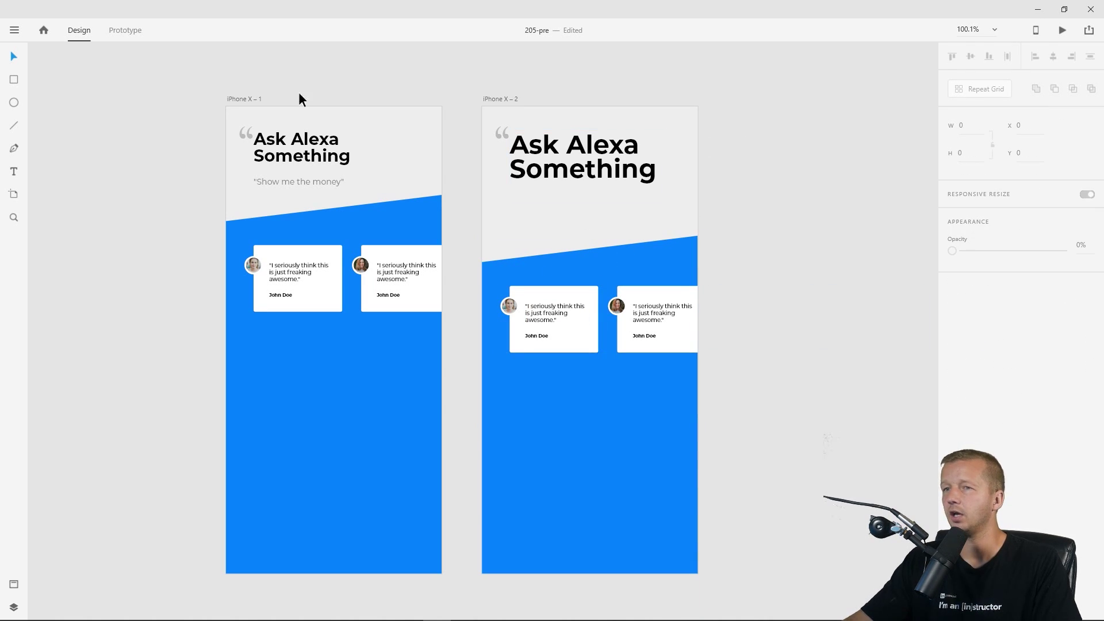
Add '$$$' as new text below the heading and nudge it slightly down.
click(508, 209)
text($$$)
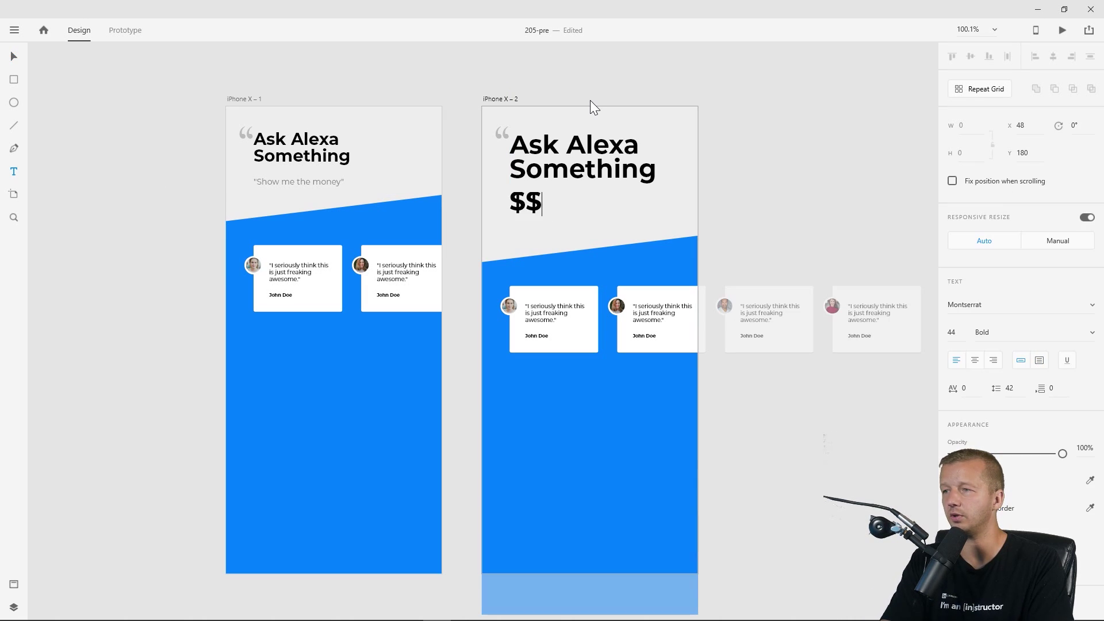
click(14, 55)
click(549, 210)
drag(552, 212, 549, 224)
click(788, 135)
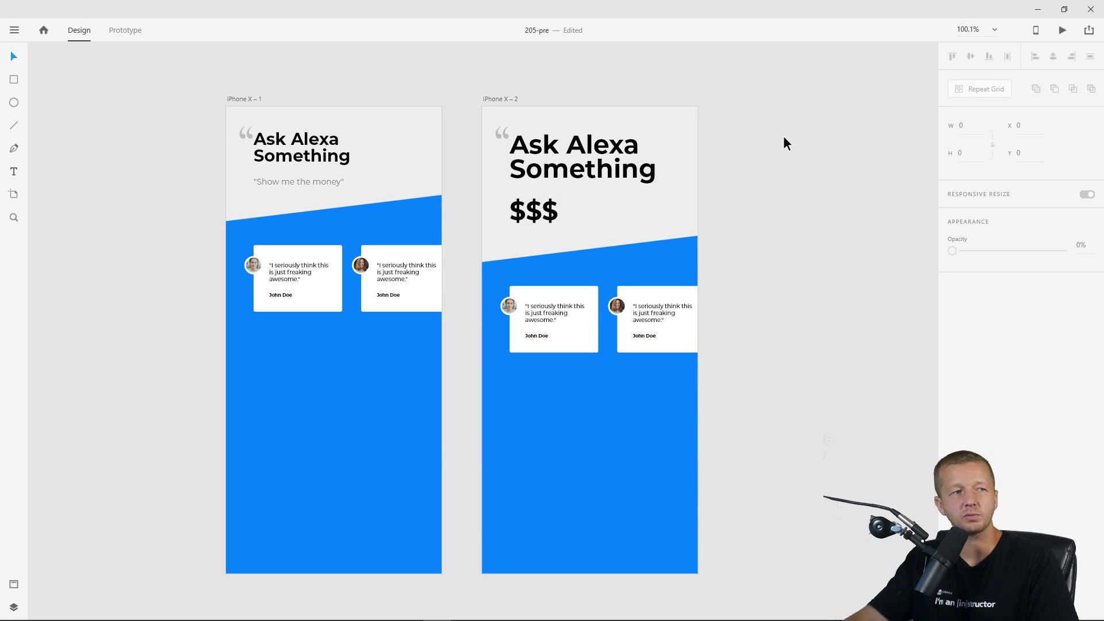
In Prototype mode, wire iPhone X – 1 to iPhone X – 2 and show the Trigger choices.
click(140, 32)
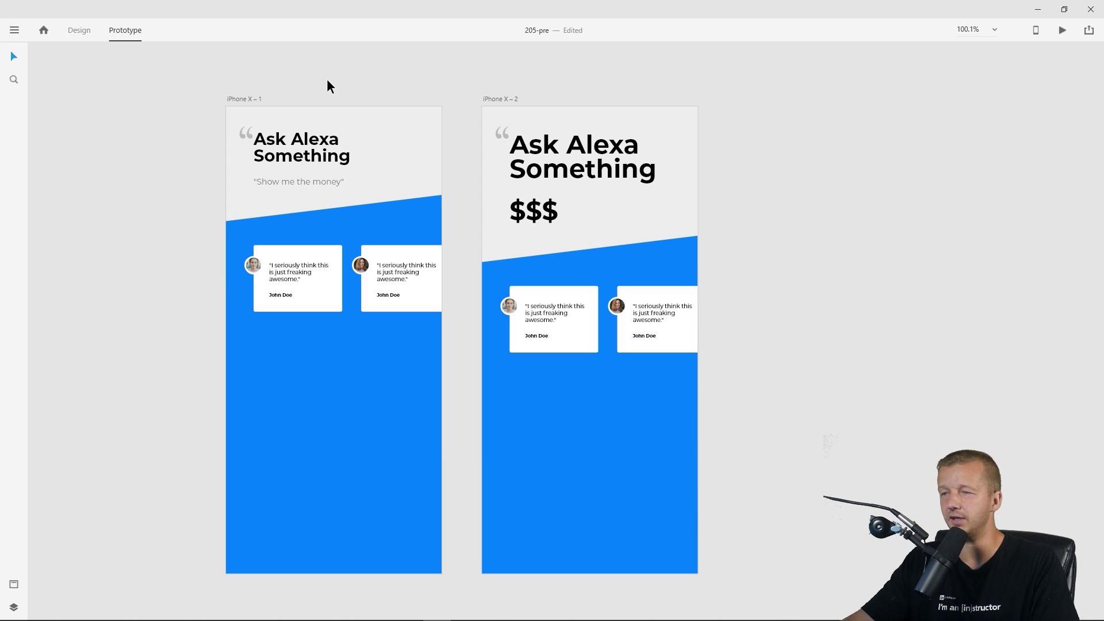
click(245, 99)
click(250, 89)
click(245, 98)
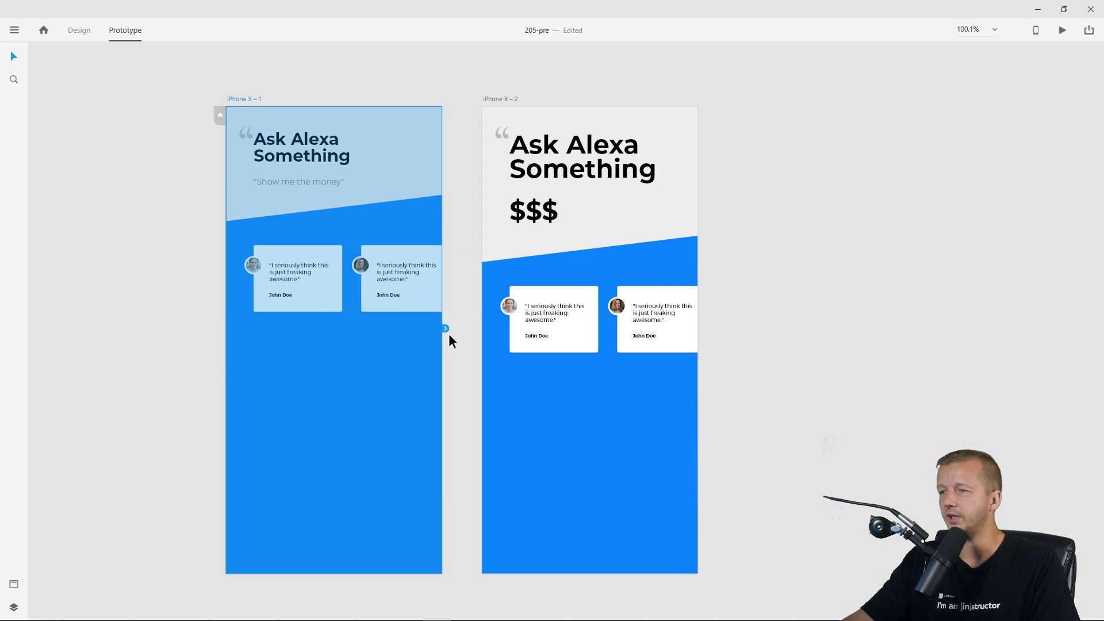
drag(477, 368, 484, 368)
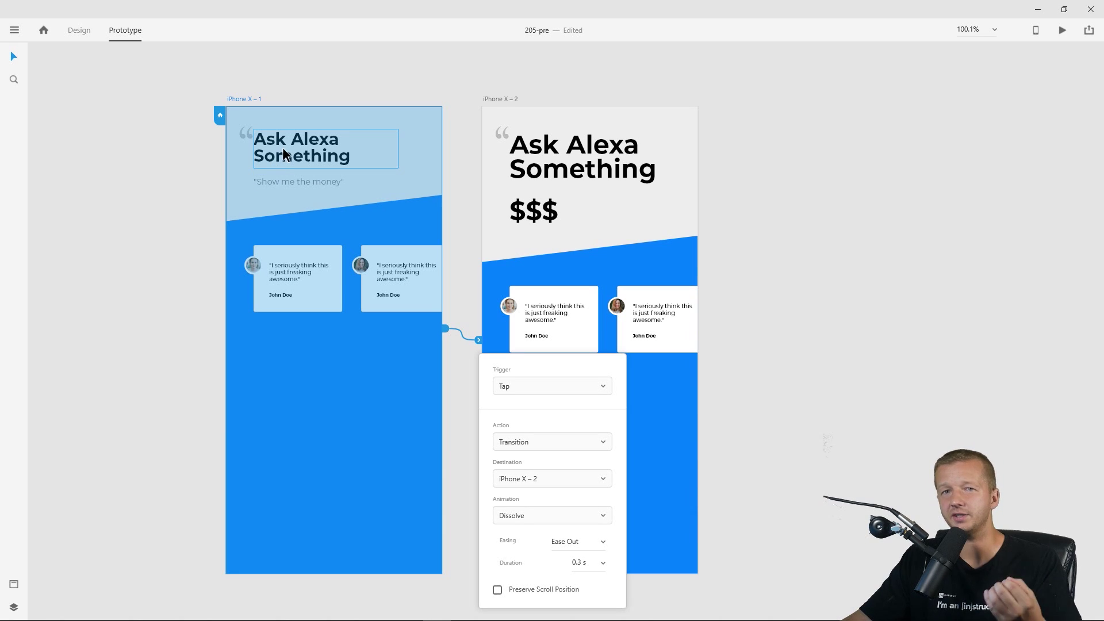
click(537, 394)
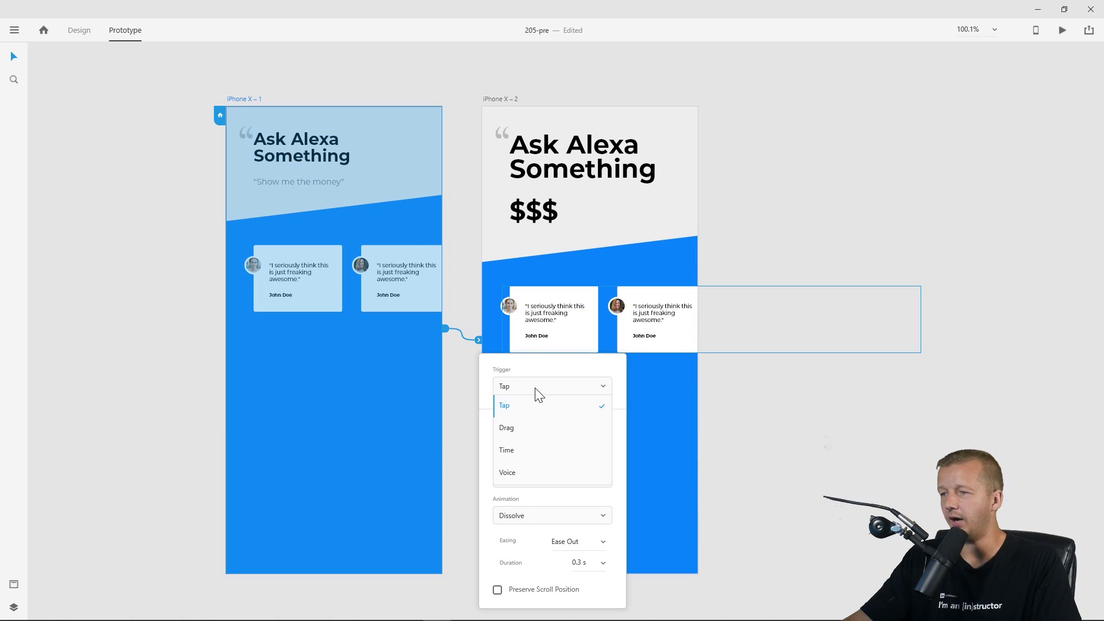
Set the link's trigger to Voice with the command 'Show me the money'.
click(519, 471)
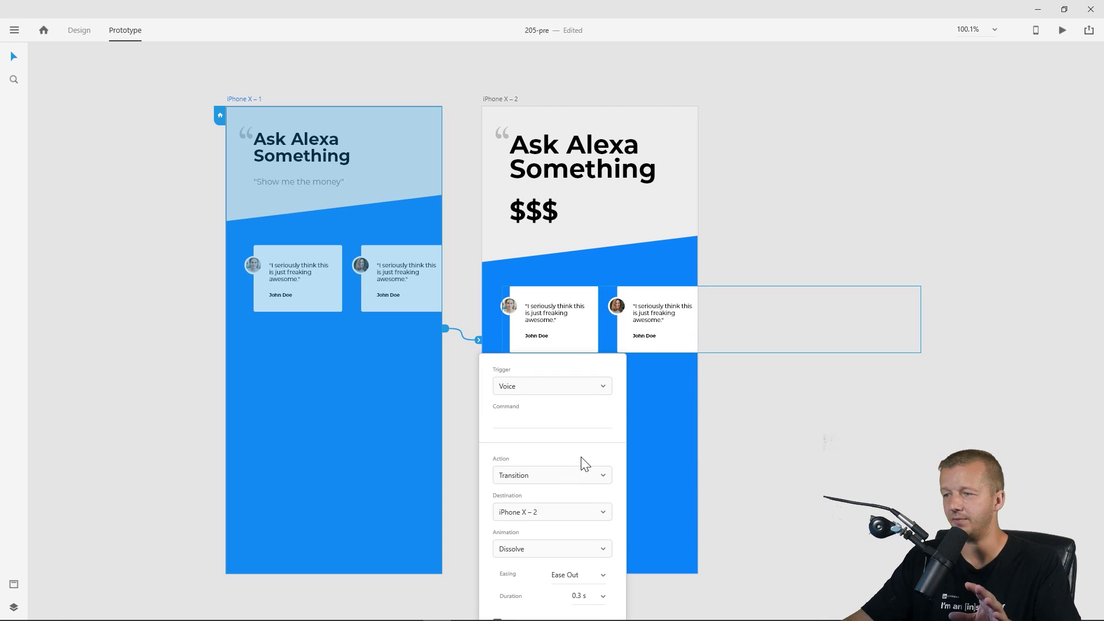
click(548, 422)
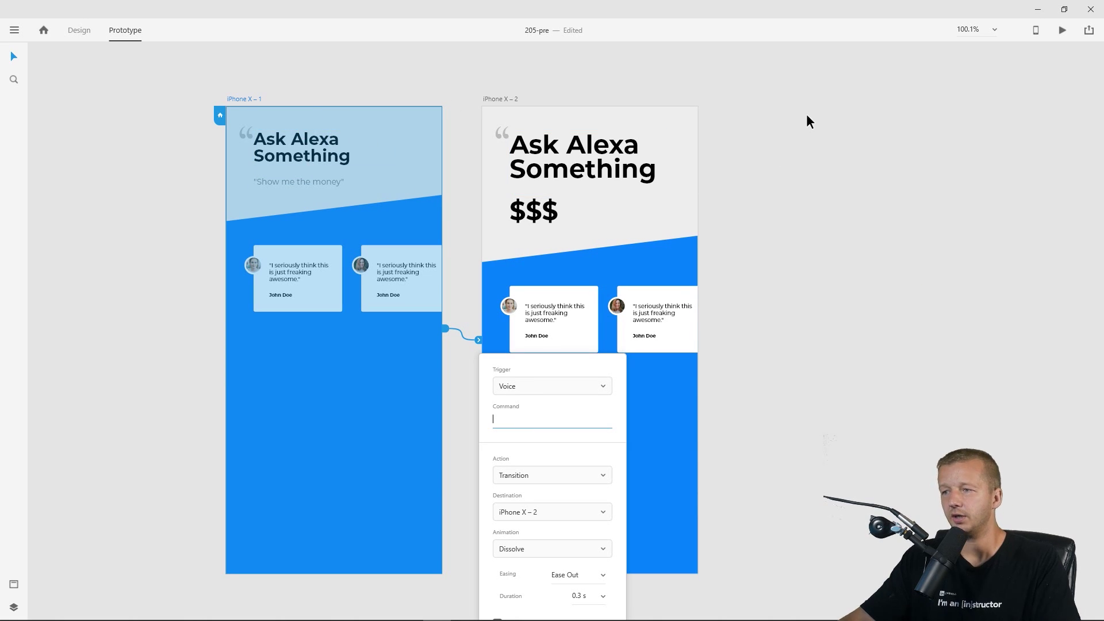
text(Show me the money)
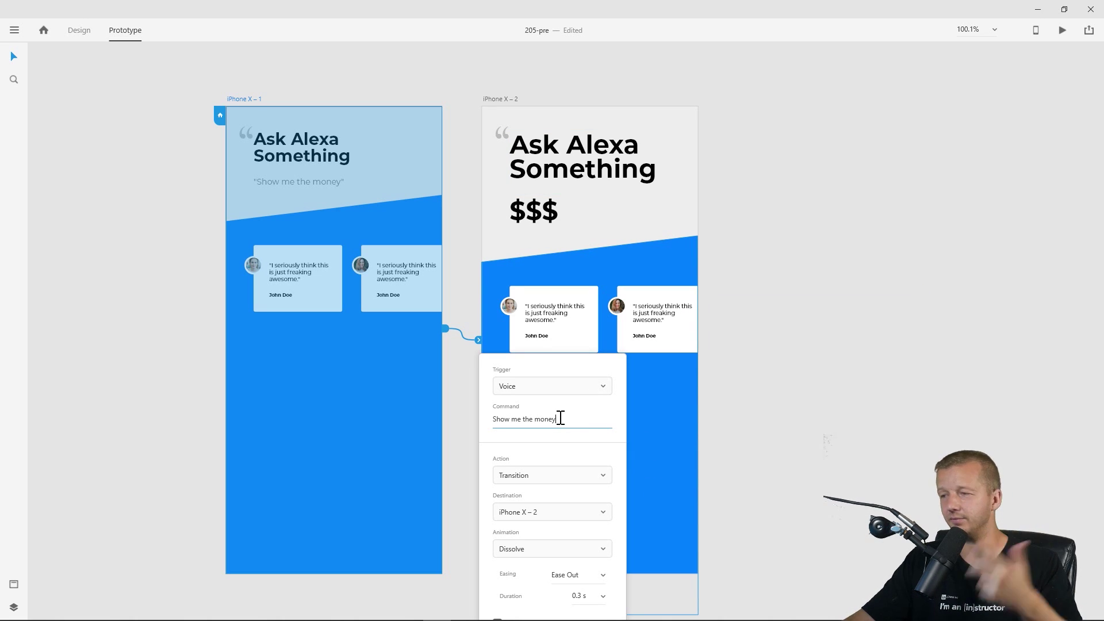
click(565, 481)
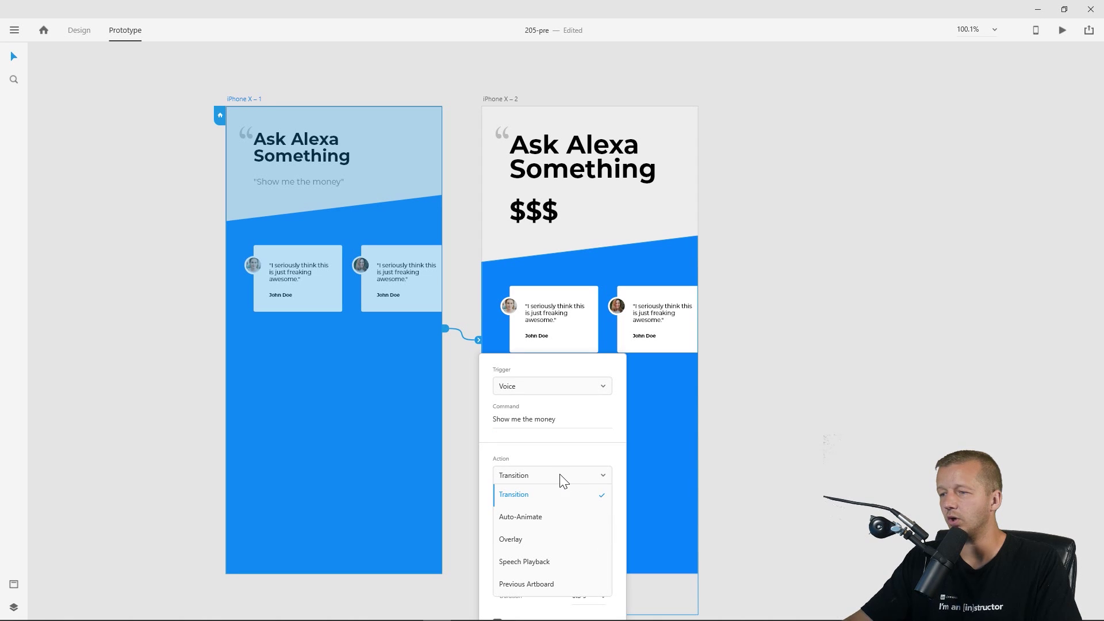
Change the link's action from Dissolve to Auto-Animate, leaving Ease Out easing.
click(518, 517)
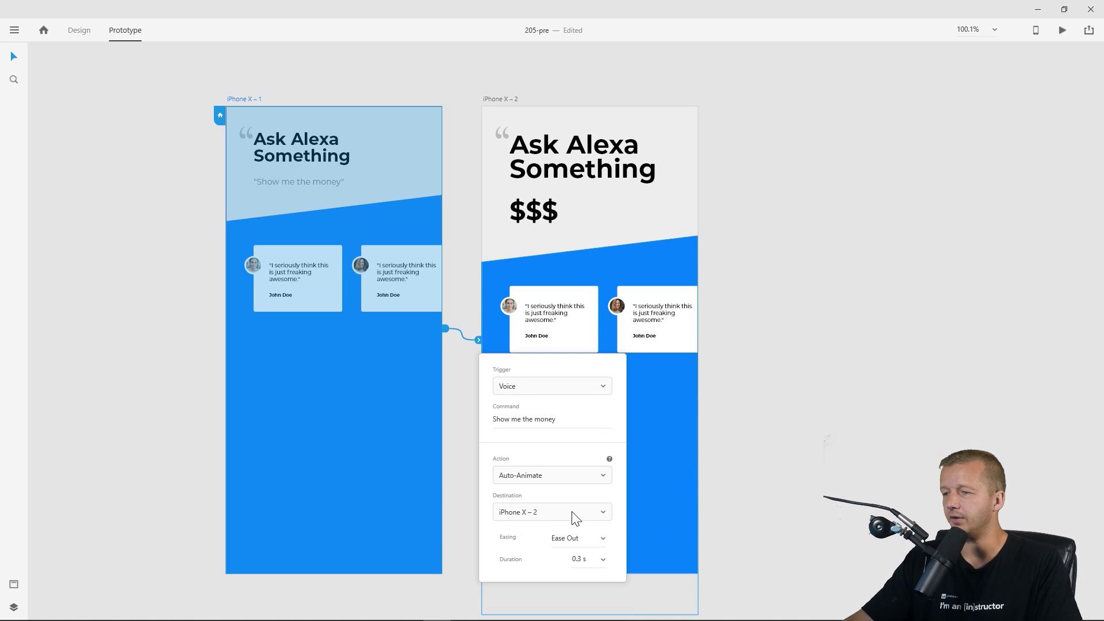
click(605, 543)
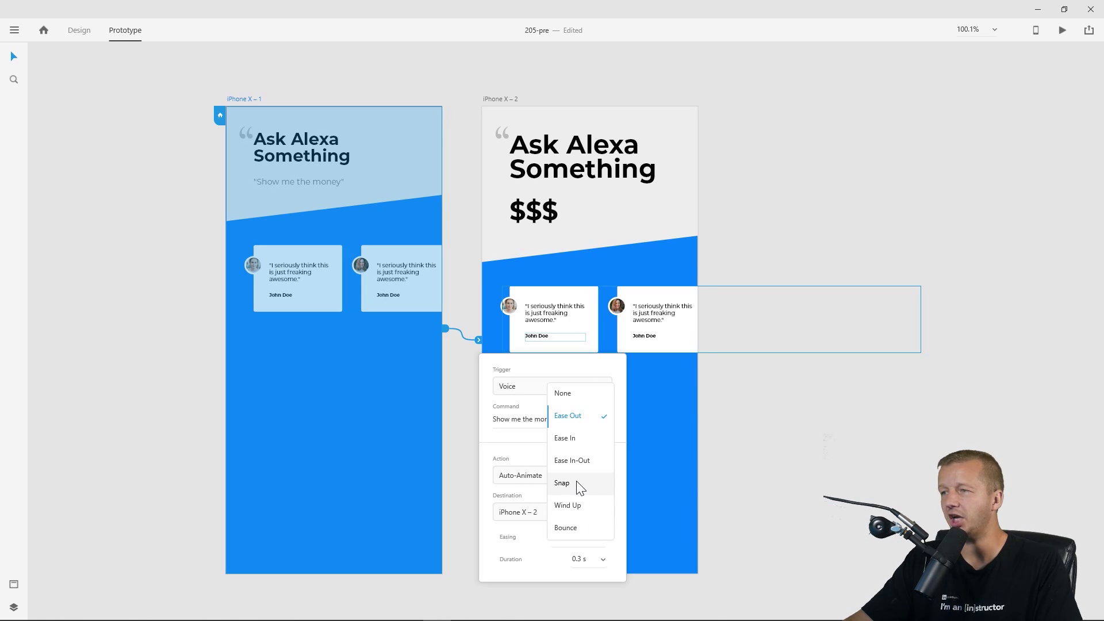
click(490, 443)
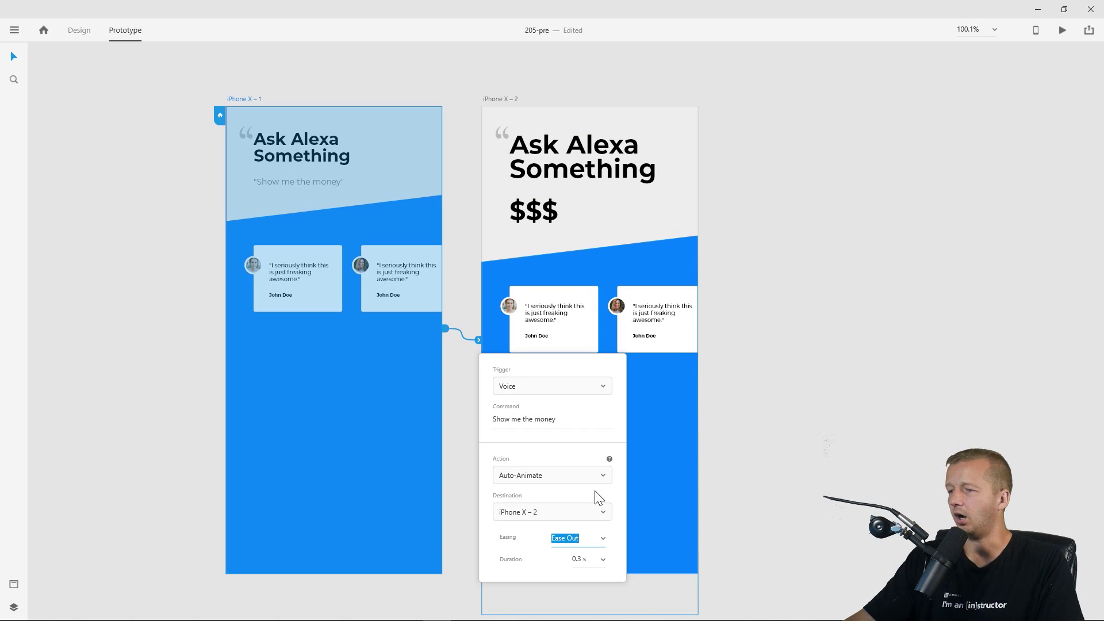
click(591, 539)
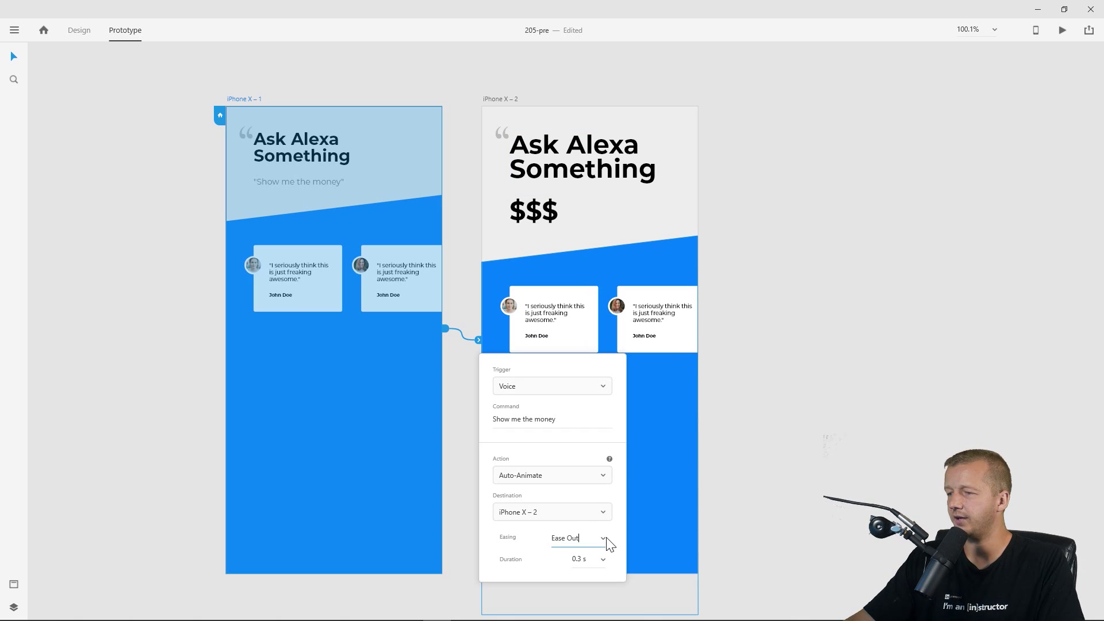
click(605, 539)
key(Escape)
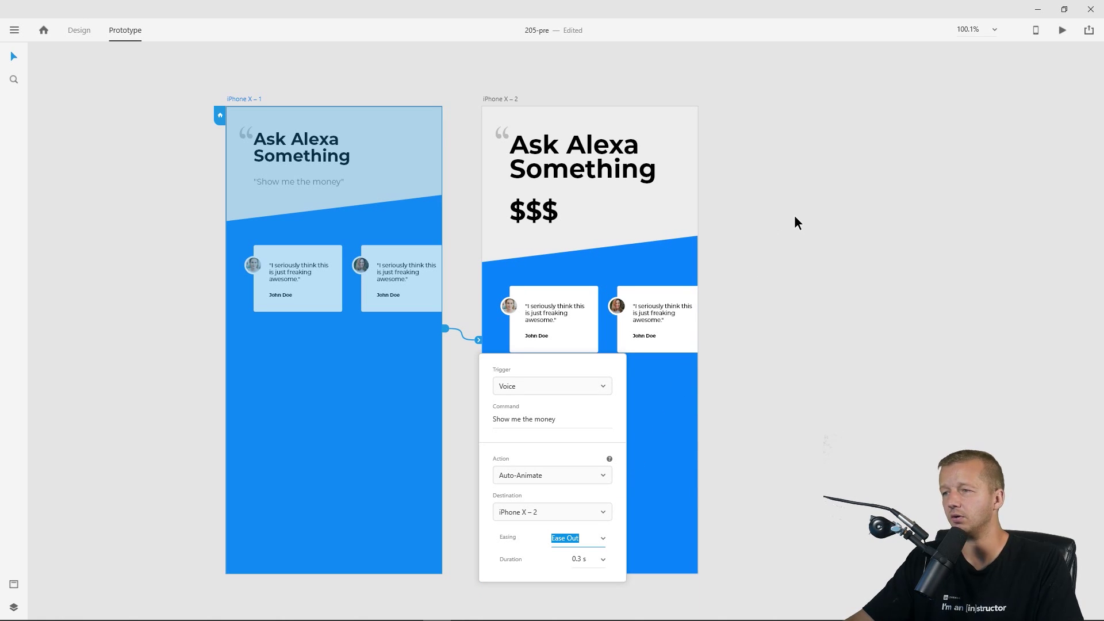
Run the prototype in a resized desktop preview, test the voice command, then reopen the preview.
click(747, 196)
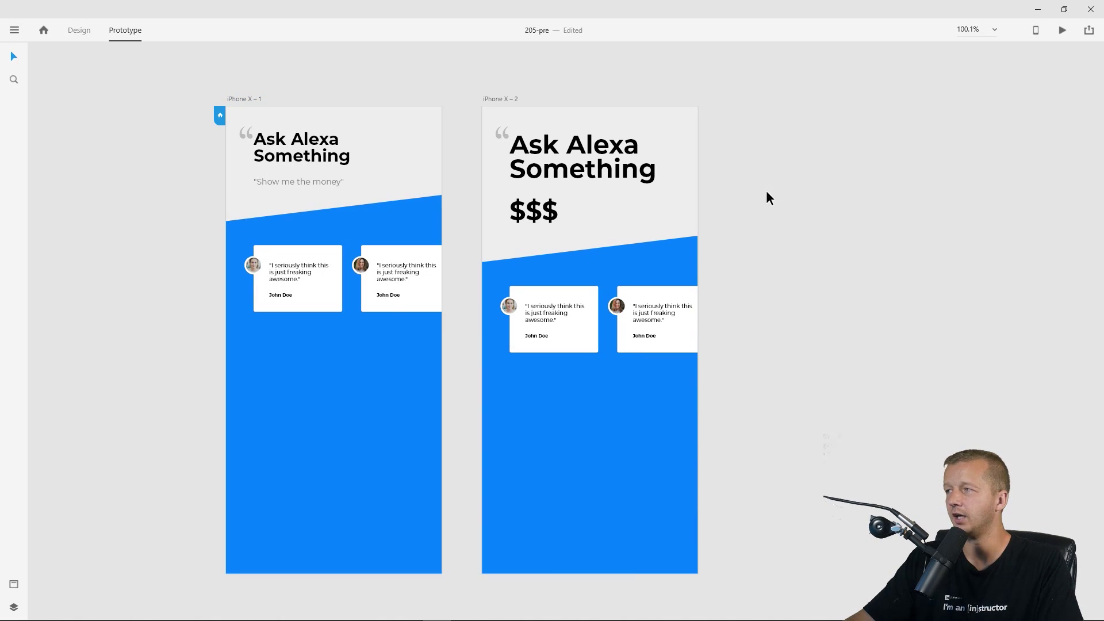
click(1063, 31)
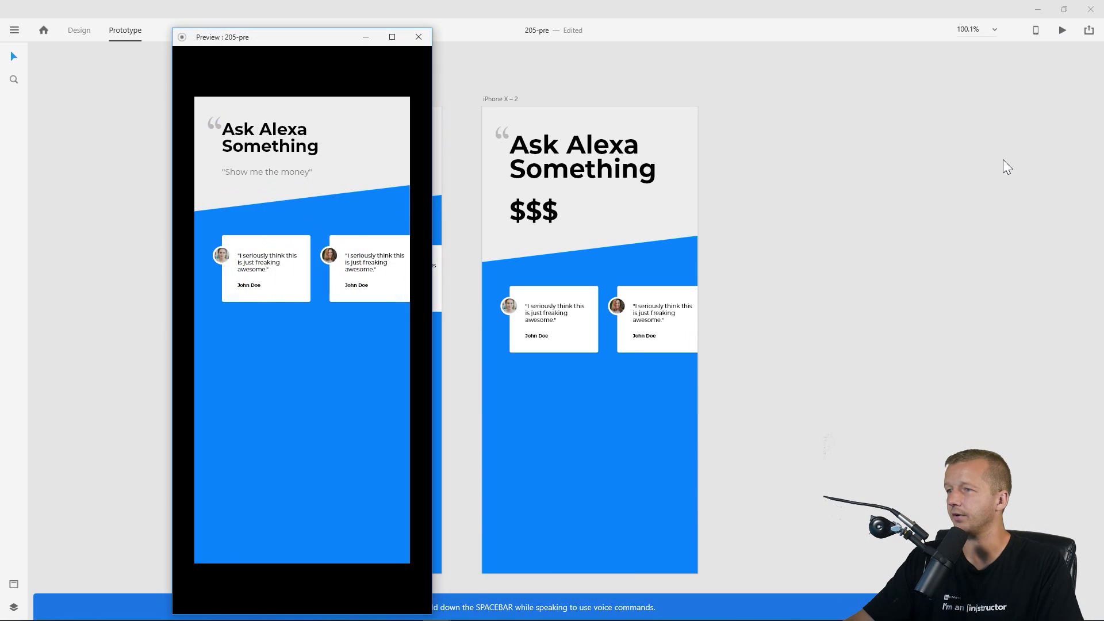
drag(276, 42, 351, 22)
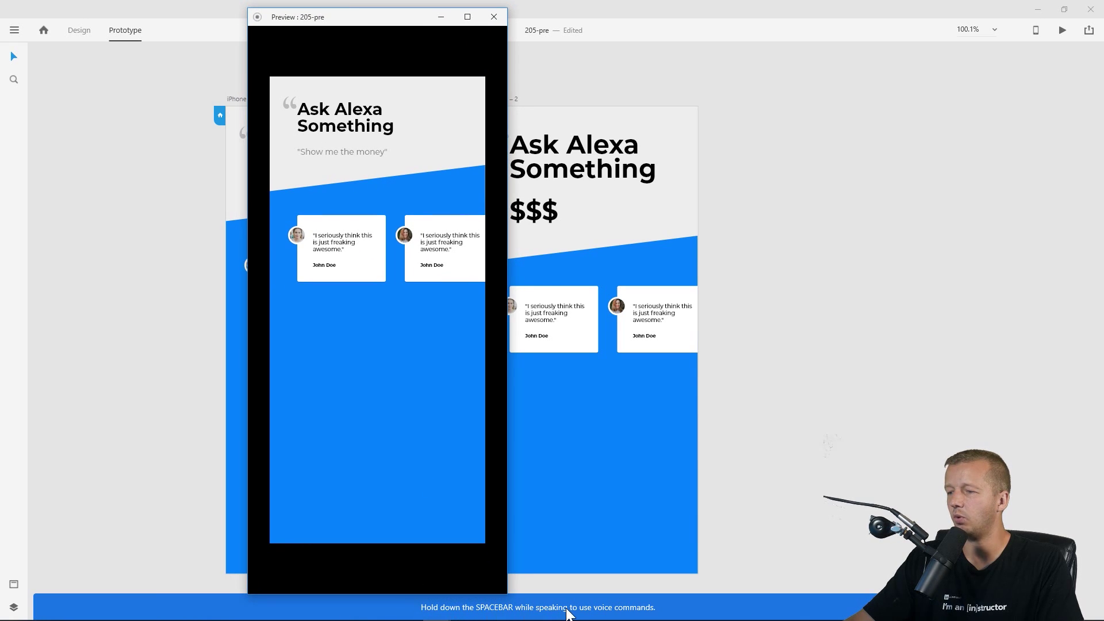
drag(500, 9, 499, 61)
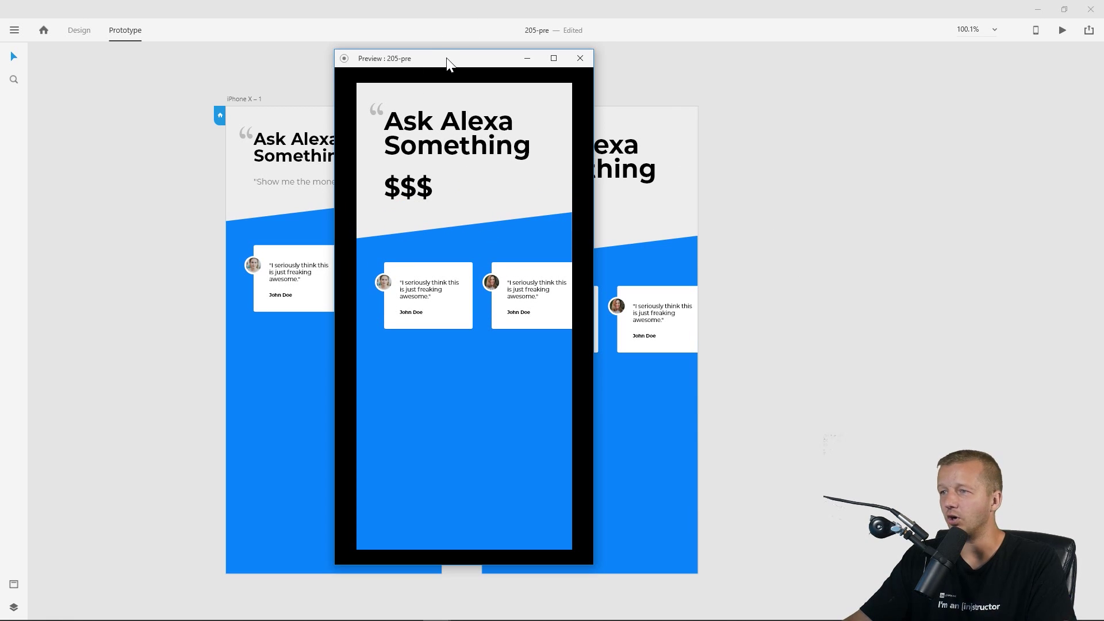
drag(446, 58, 450, 56)
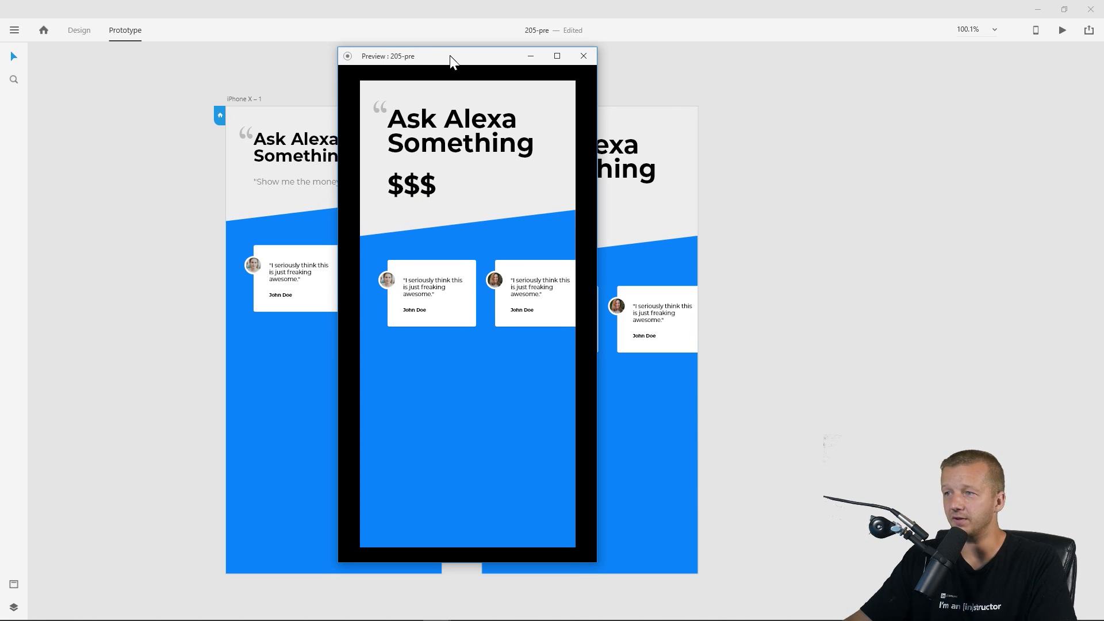
click(582, 58)
key(ctrl+Return)
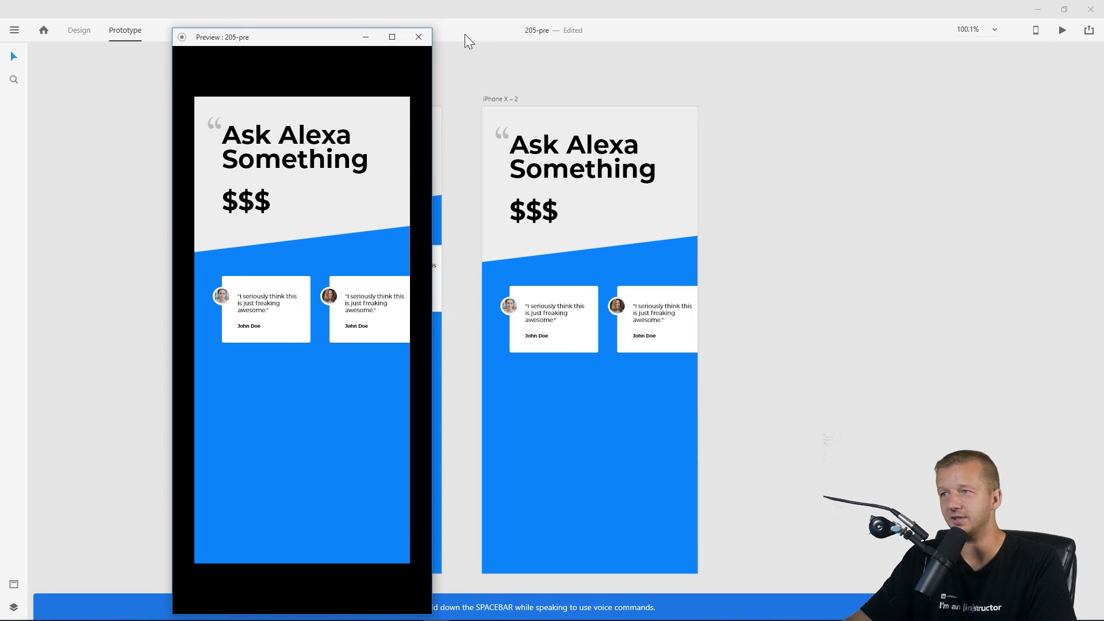
Set the voice auto-animate to 0.8 s duration with Wind Up easing and test it in preview.
click(419, 37)
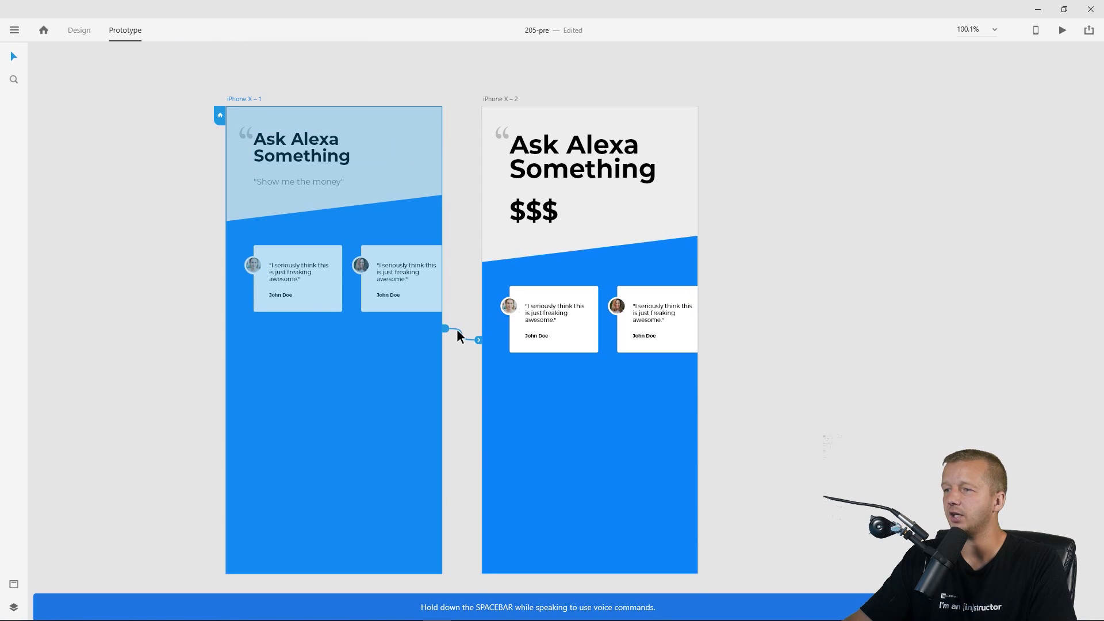
click(471, 336)
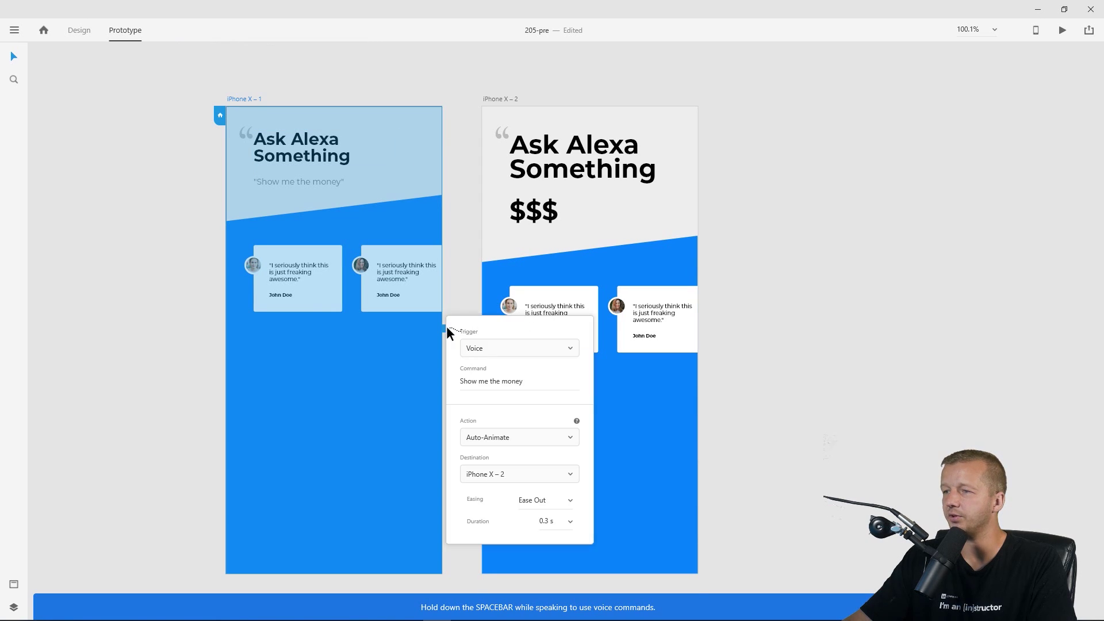
click(565, 526)
click(547, 489)
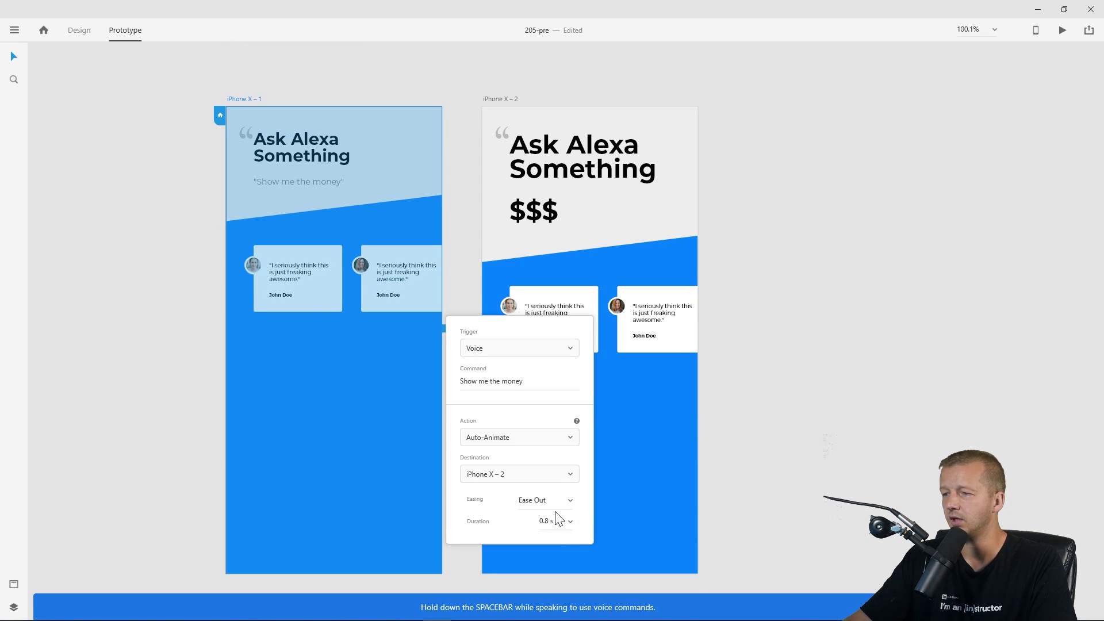
click(569, 500)
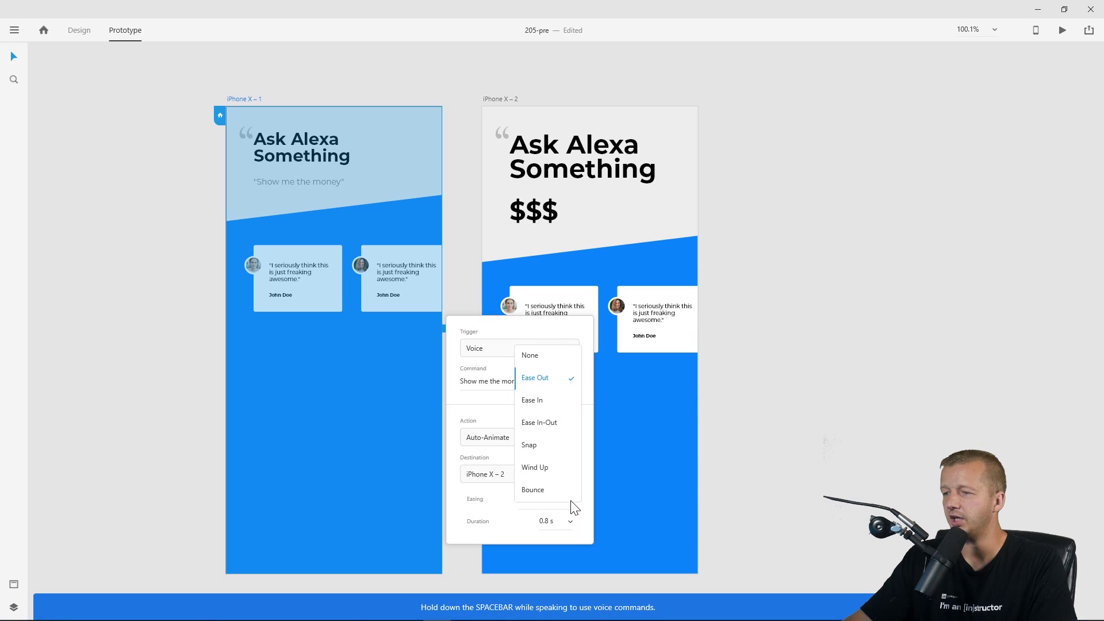
click(545, 467)
click(810, 312)
click(1063, 29)
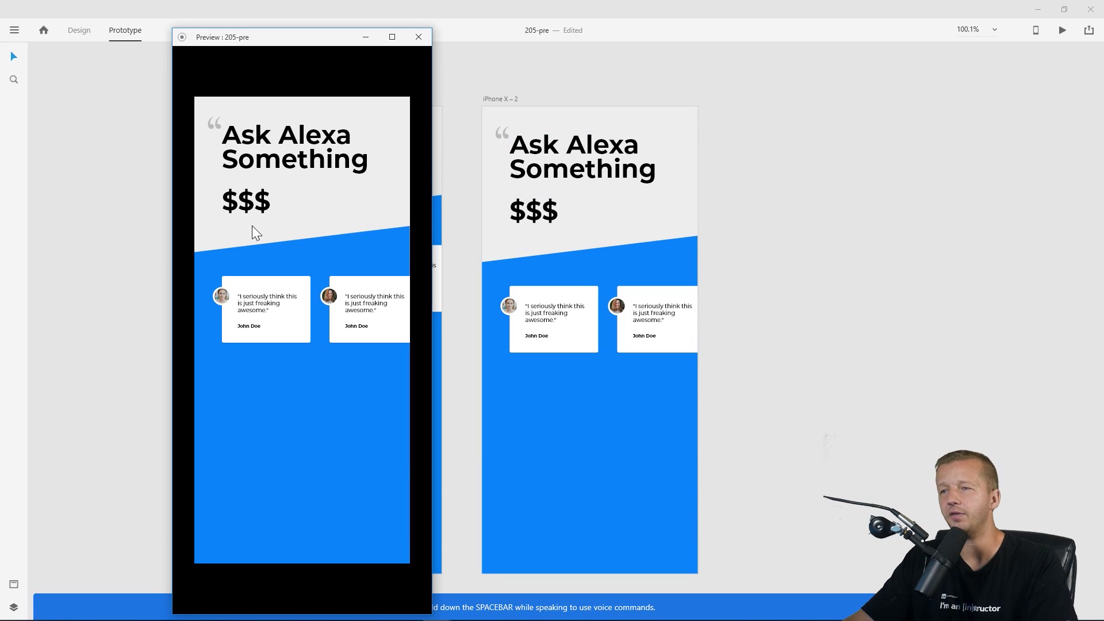
click(417, 37)
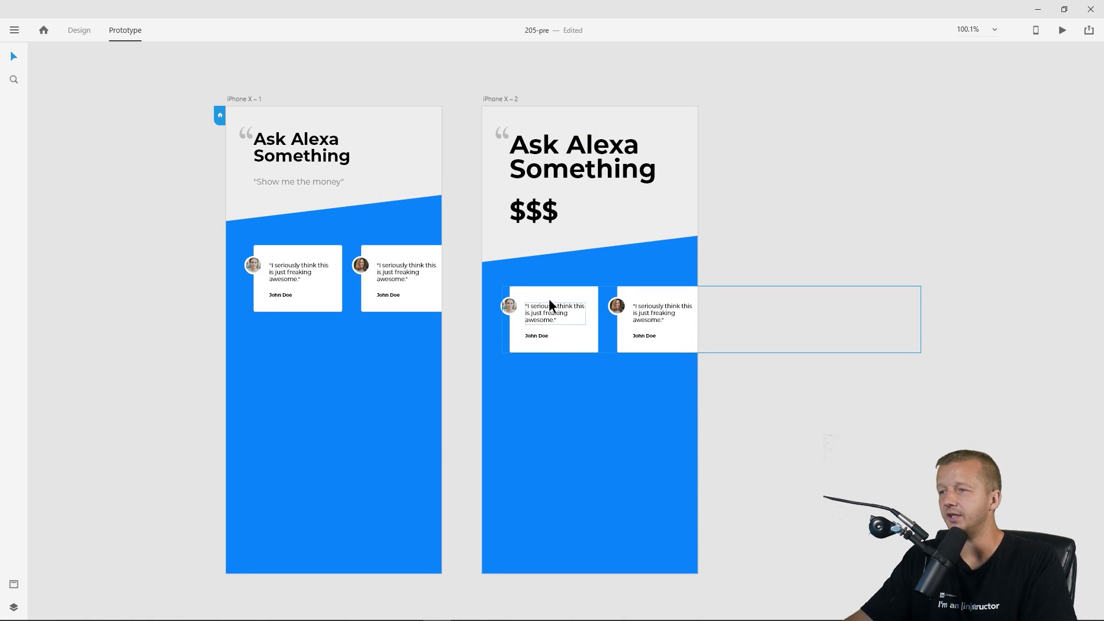
Duplicate the iPhone X – 2 artboard with Ctrl+D to create iPhone X – 3.
click(496, 98)
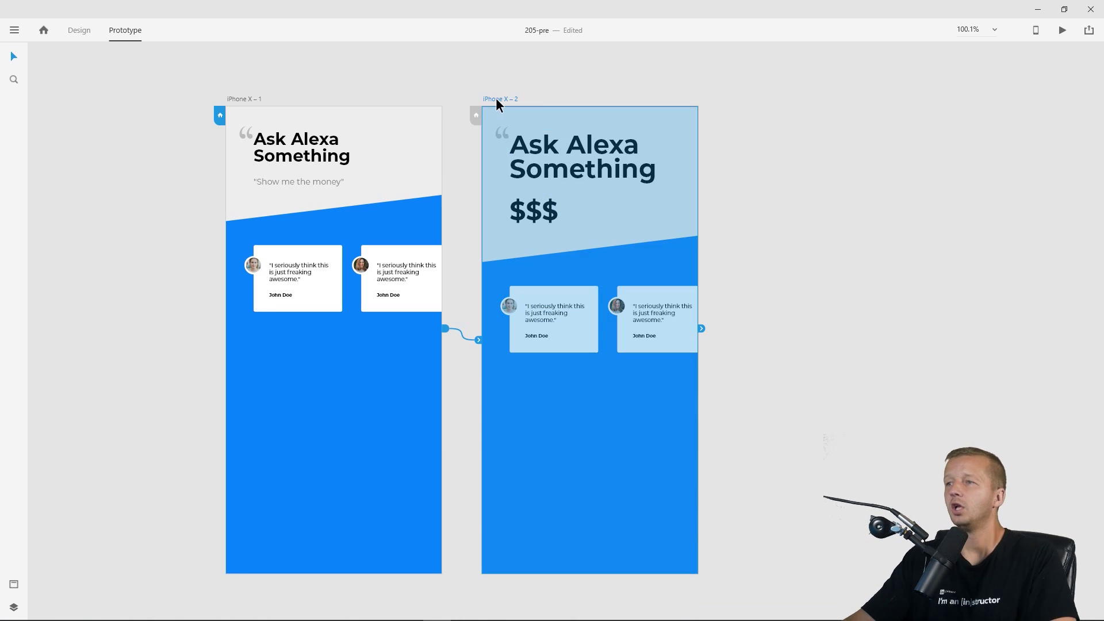
click(653, 88)
click(537, 317)
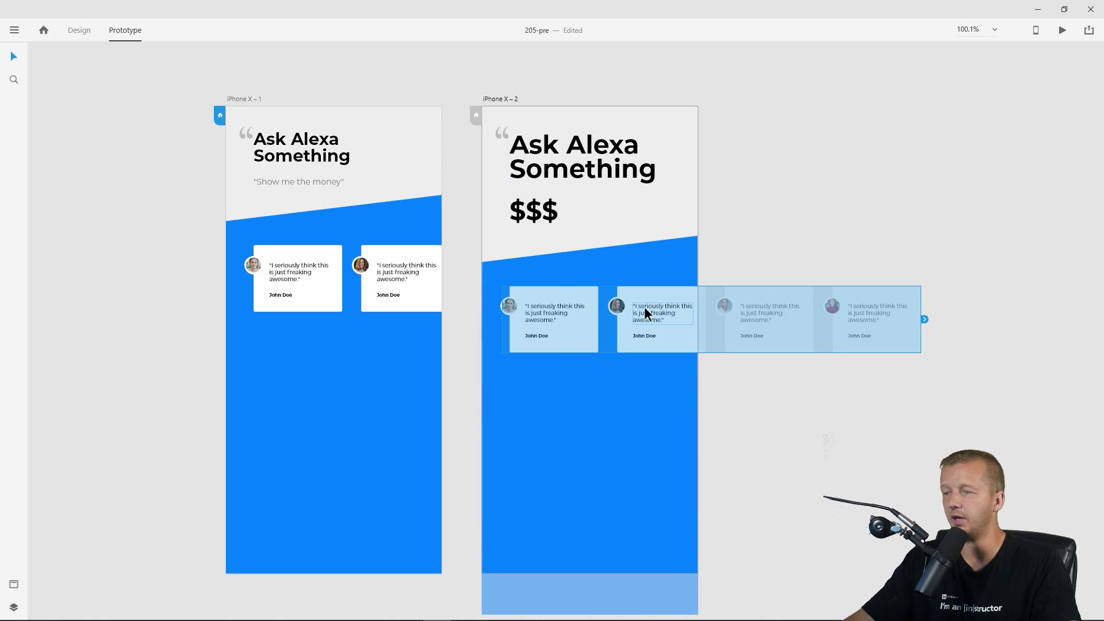
click(483, 95)
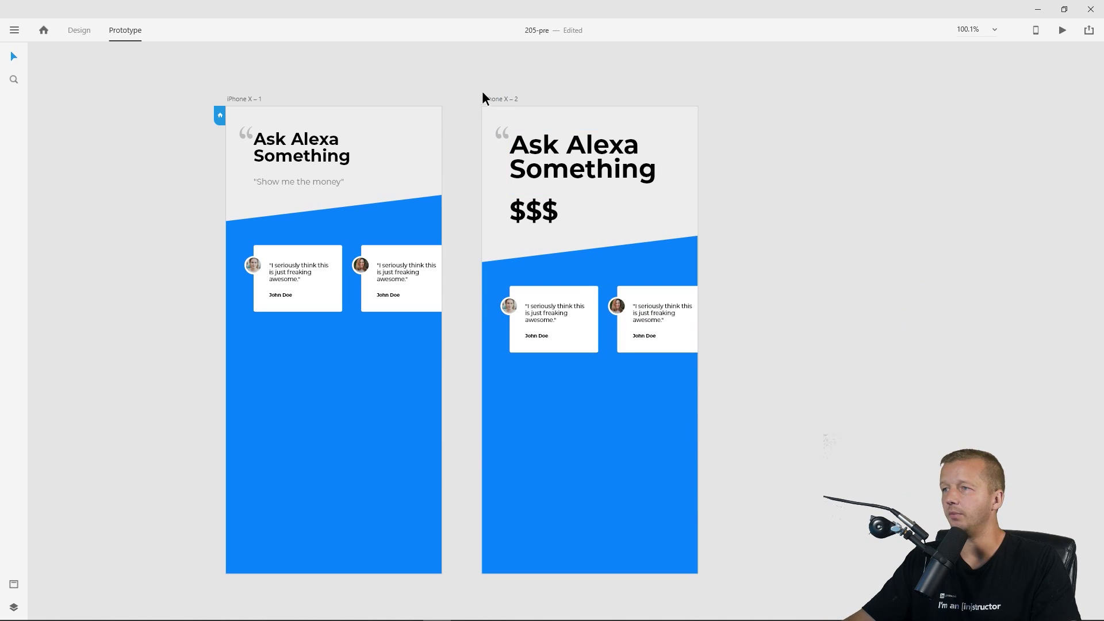
click(490, 99)
click(80, 32)
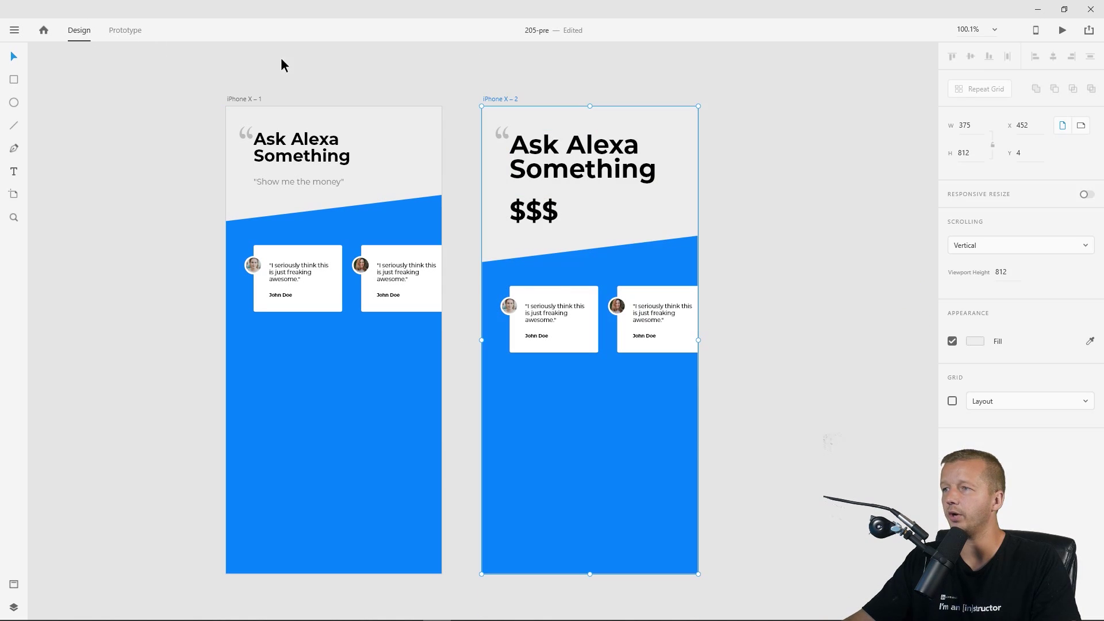
key(ctrl+d)
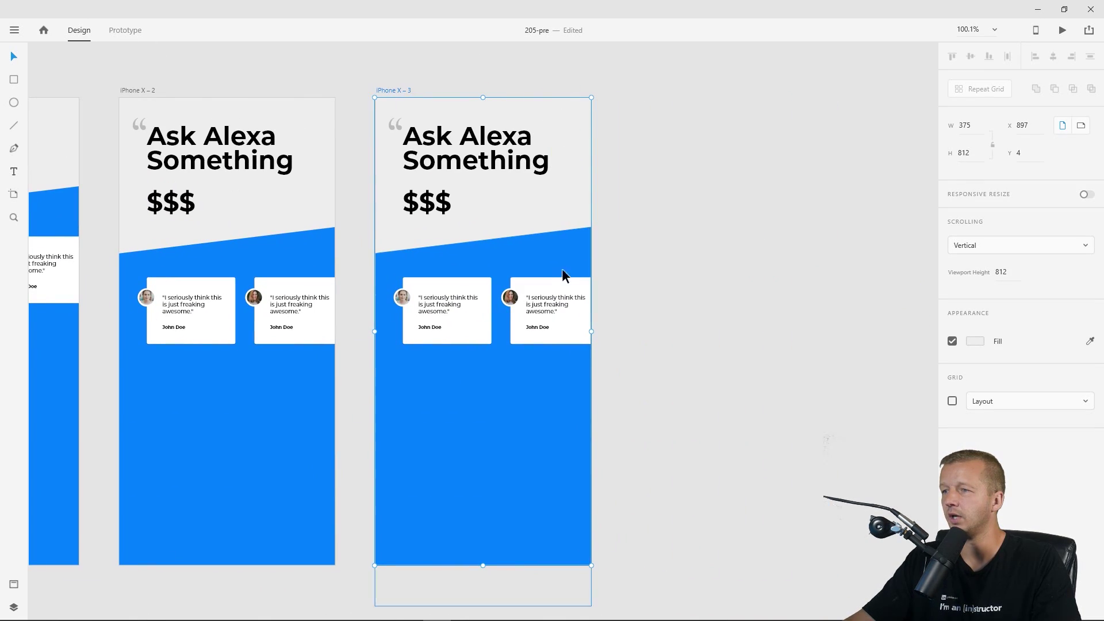
Slide iPhone X – 3's card carousel left to reveal the later testimonial cards.
click(557, 285)
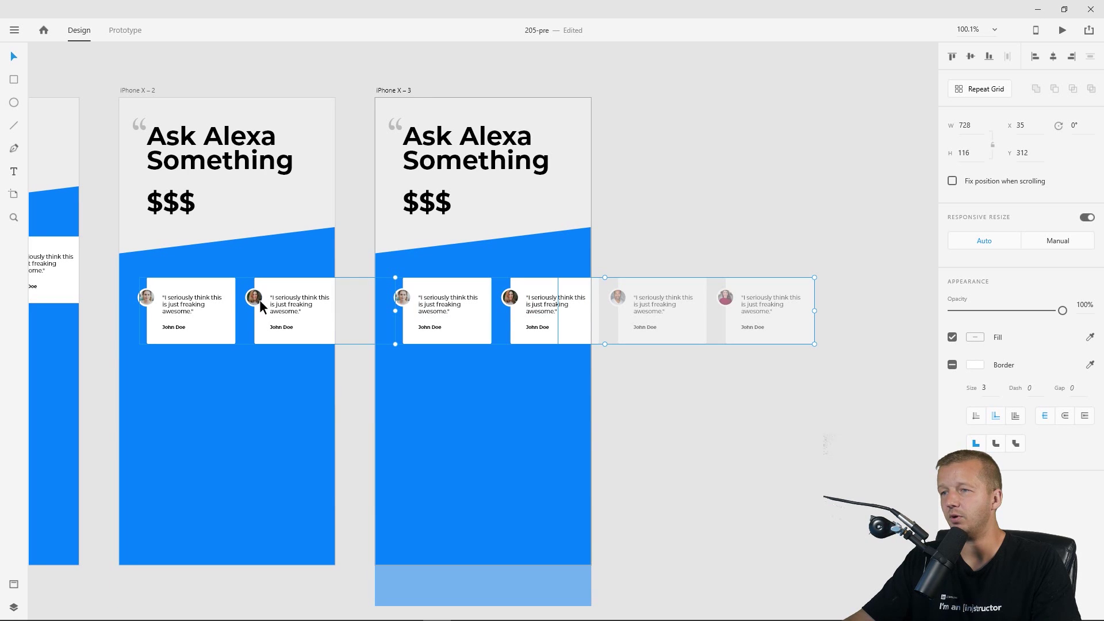
click(279, 301)
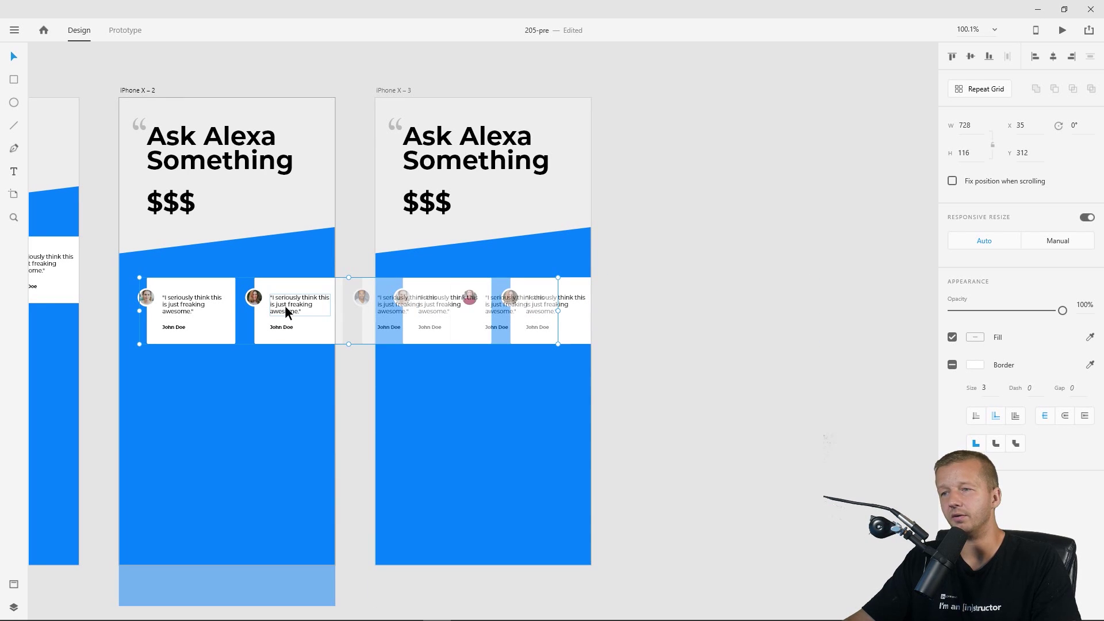
click(568, 296)
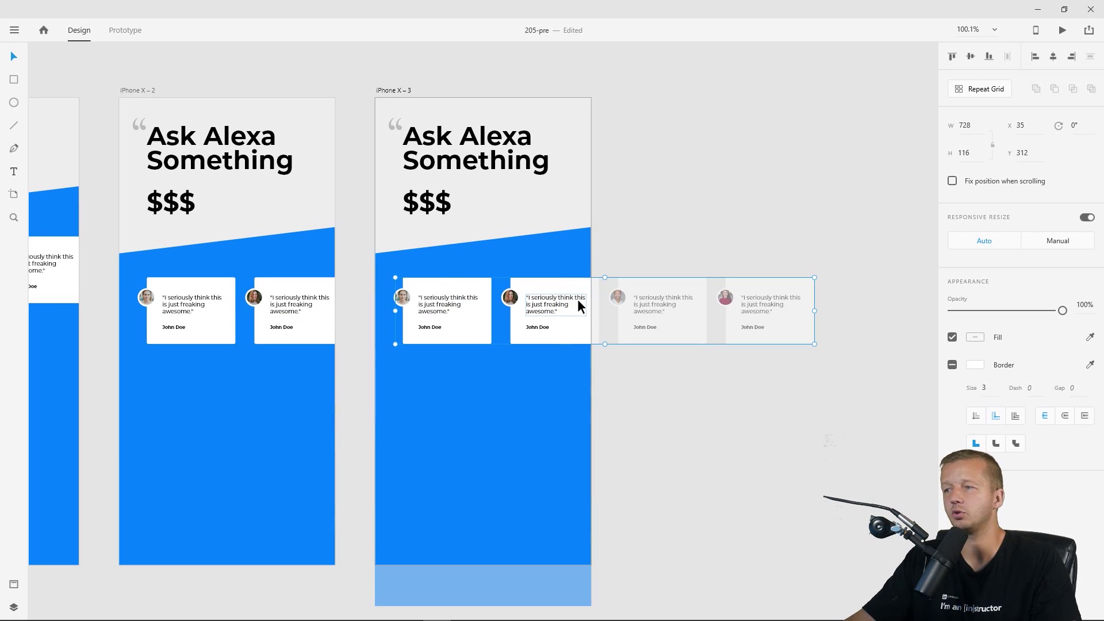
drag(577, 299, 350, 291)
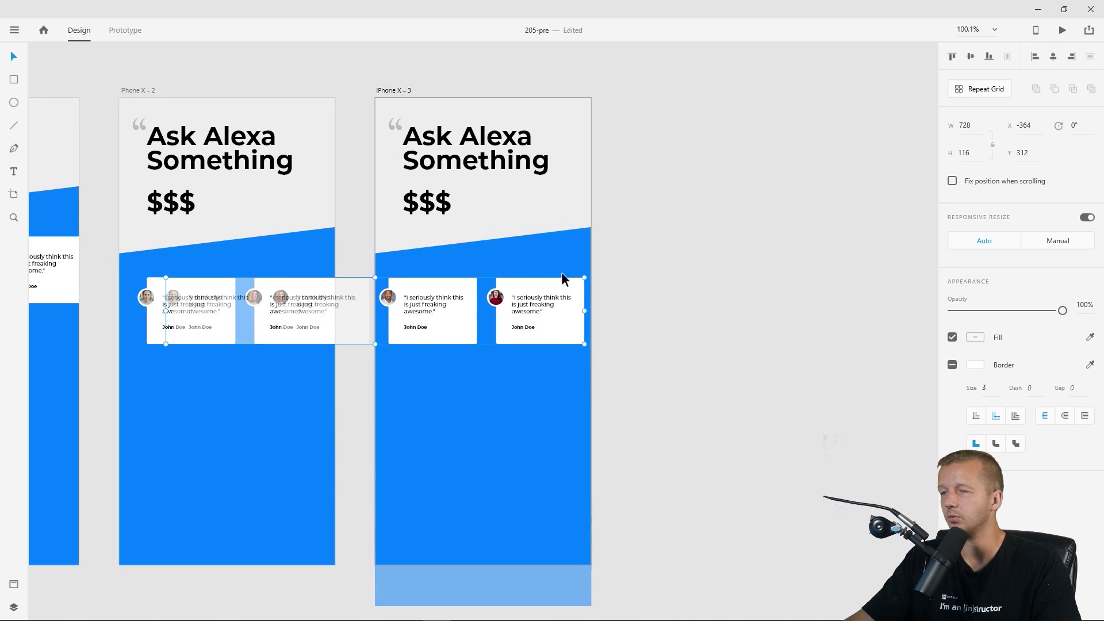
click(337, 69)
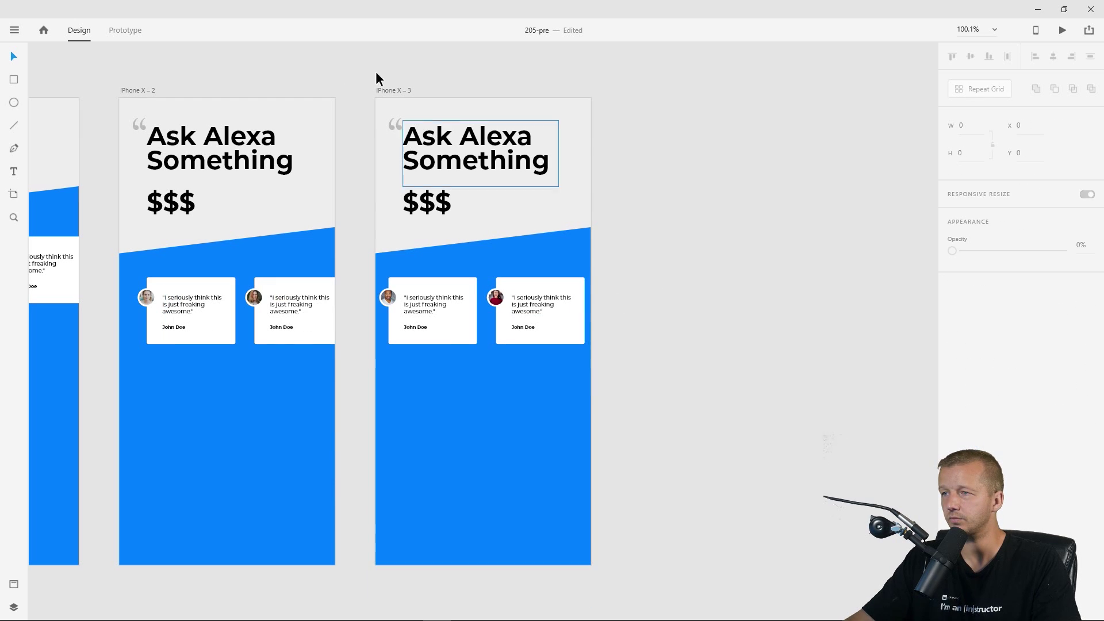
click(123, 31)
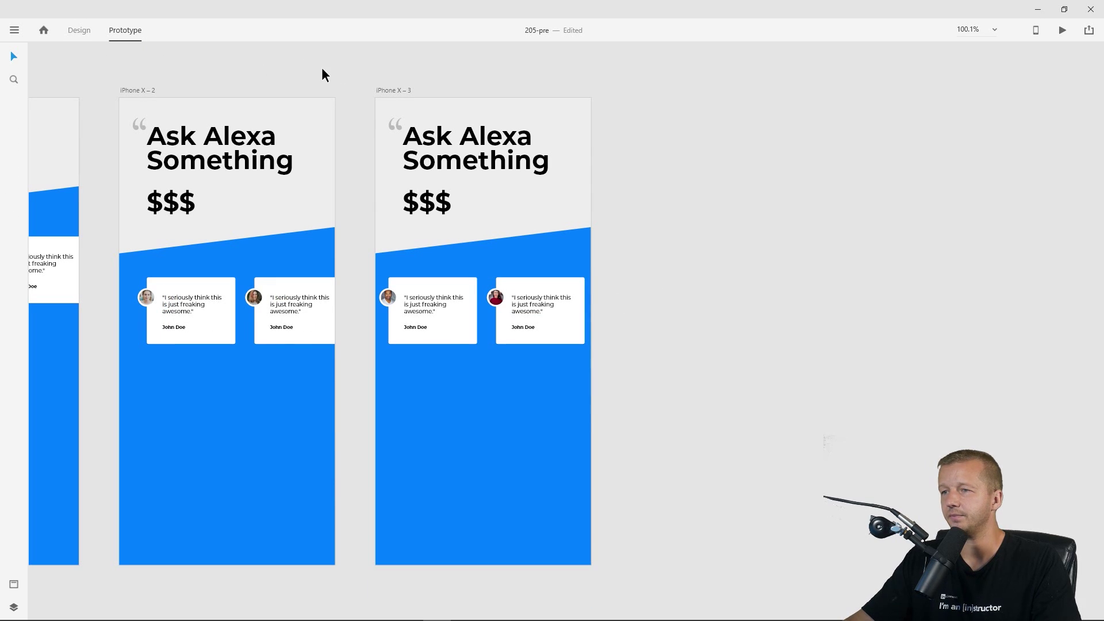
Link iPhone X – 2 to iPhone X – 3 with a Drag trigger and Auto-Animate action.
click(133, 91)
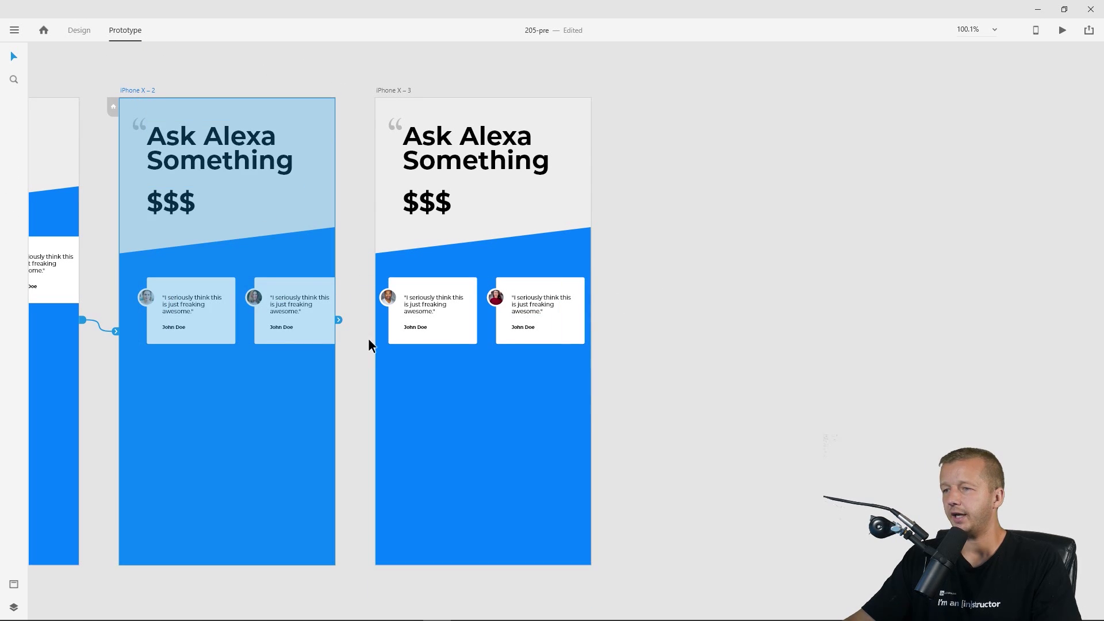
drag(338, 320, 379, 350)
click(427, 384)
click(427, 419)
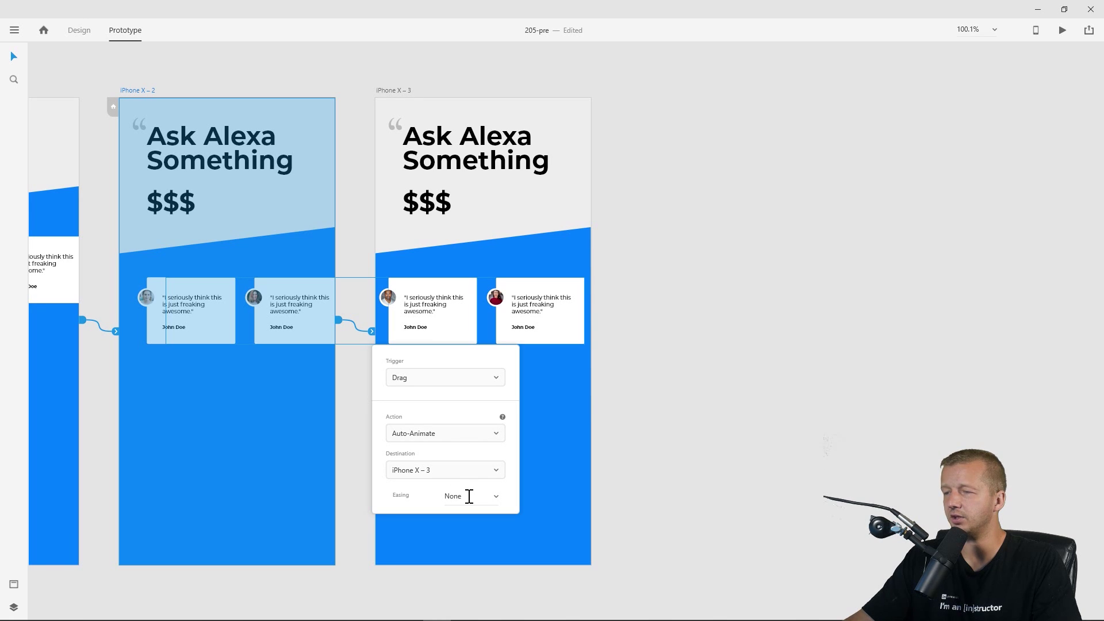
click(719, 291)
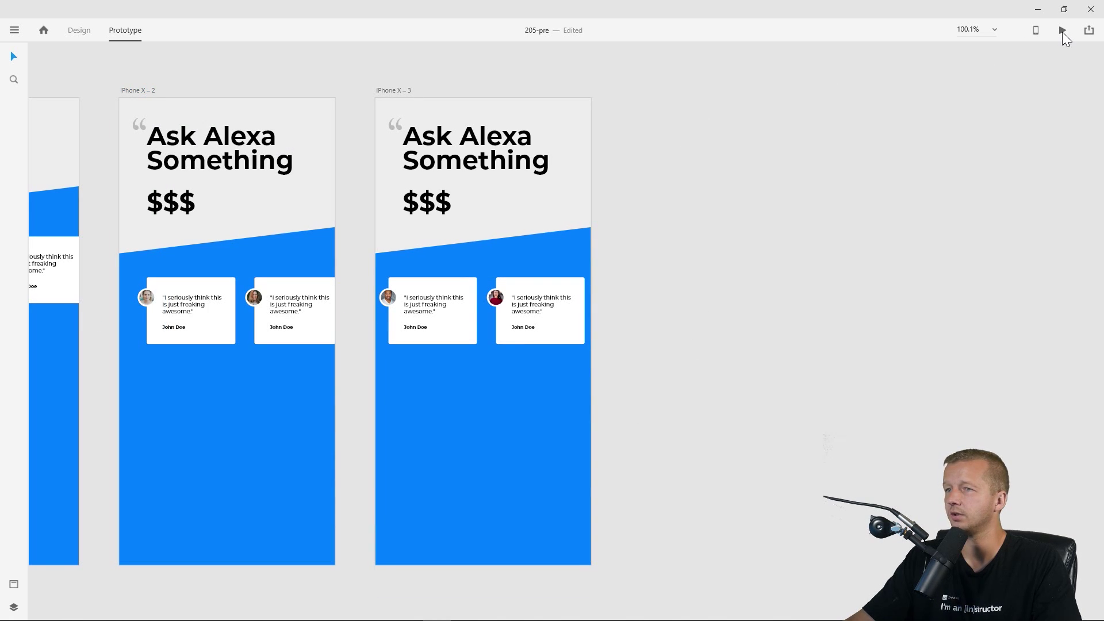
click(138, 91)
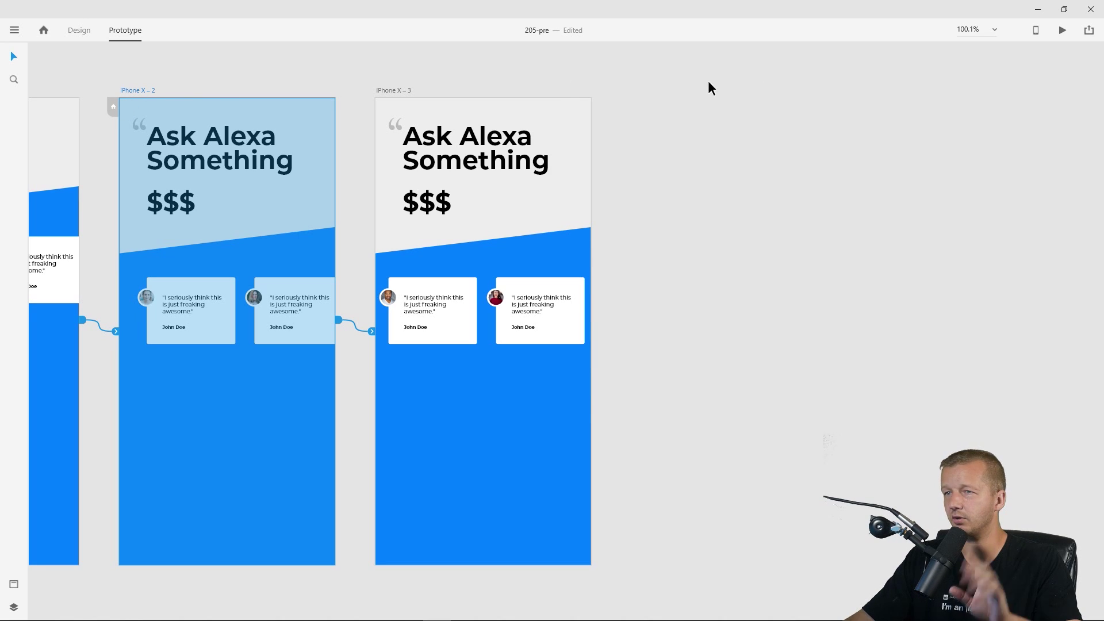
click(1062, 34)
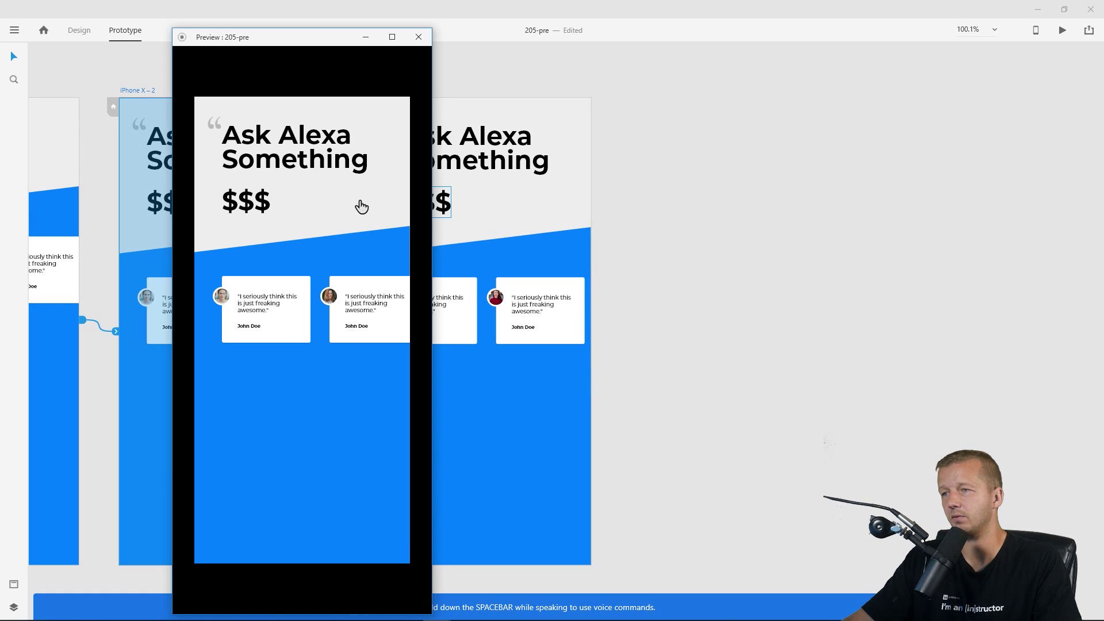
drag(382, 320, 247, 313)
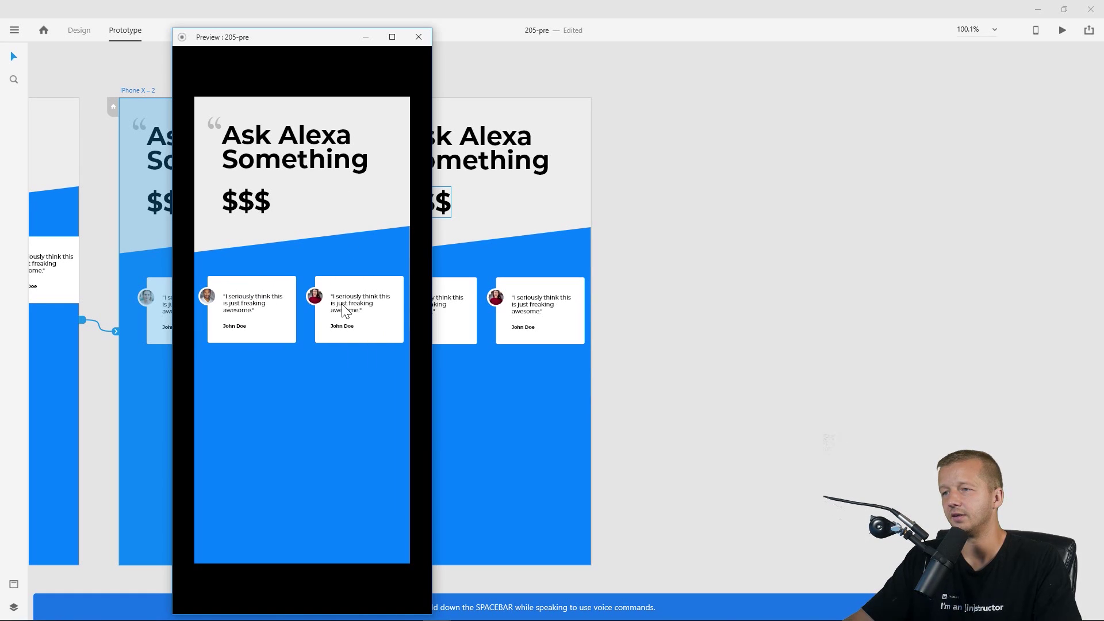
click(418, 38)
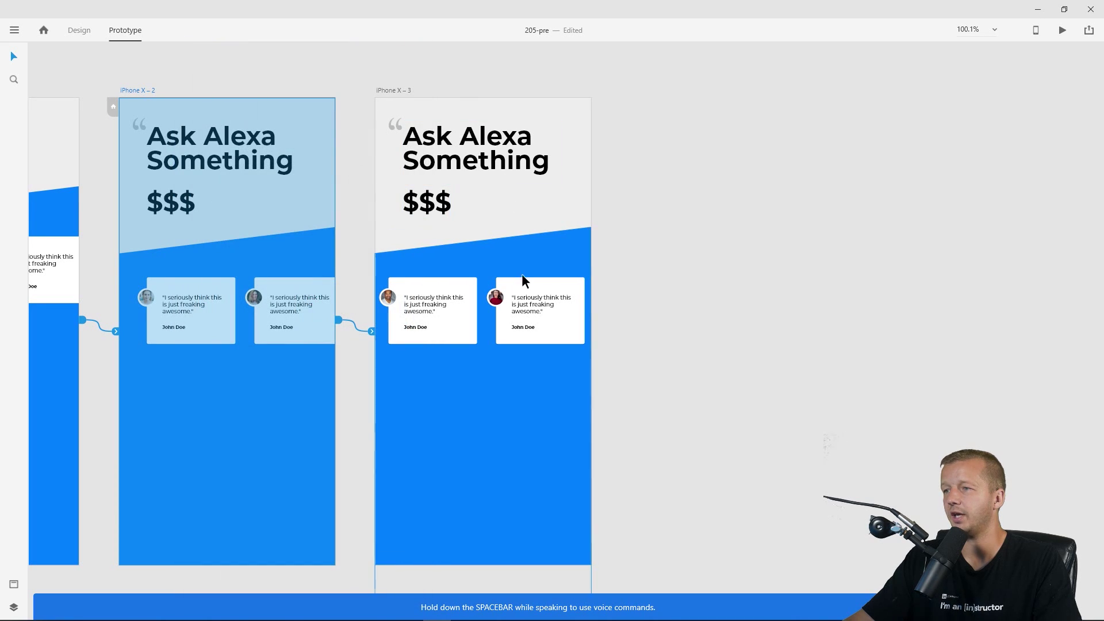
Wire iPhone X – 3 back to iPhone X – 2 with a Drag trigger and Auto-Animate.
click(398, 90)
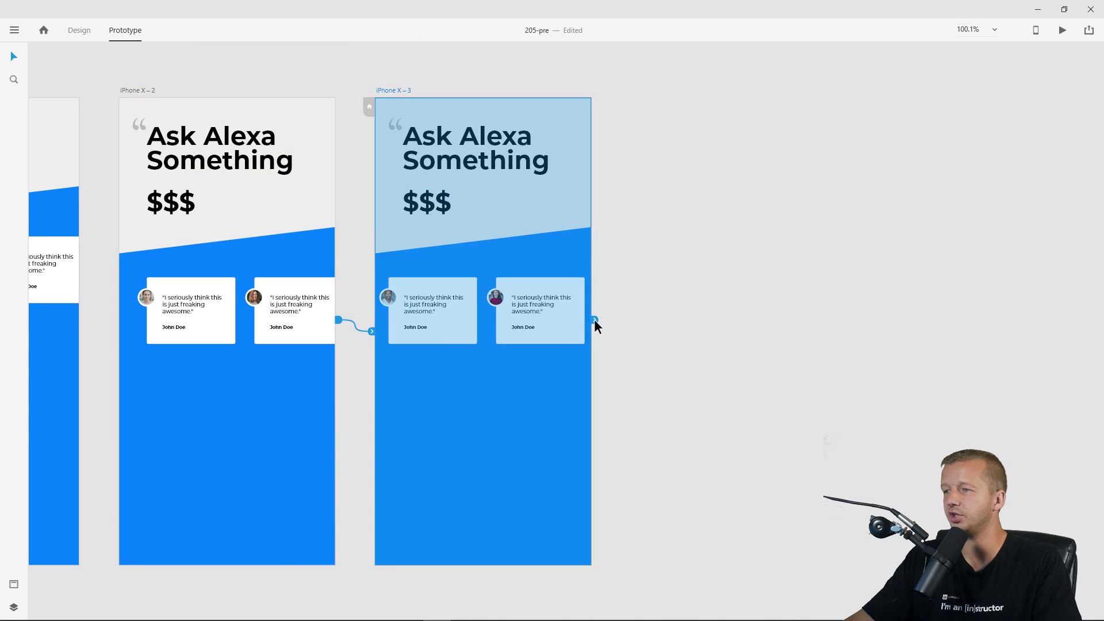
drag(595, 319, 338, 377)
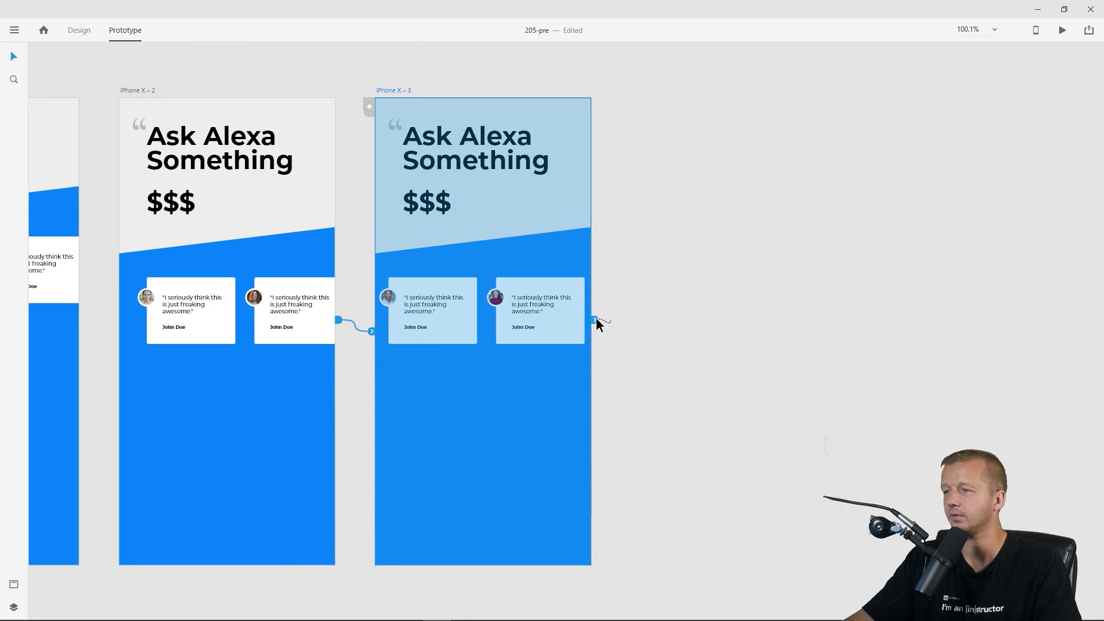
drag(595, 320, 335, 352)
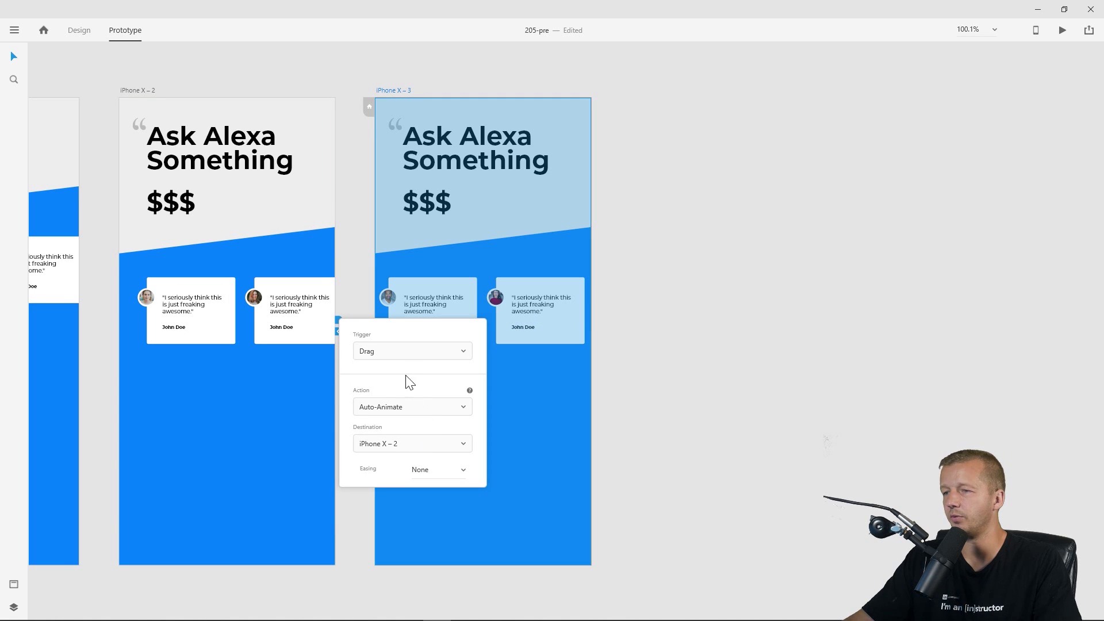
click(813, 251)
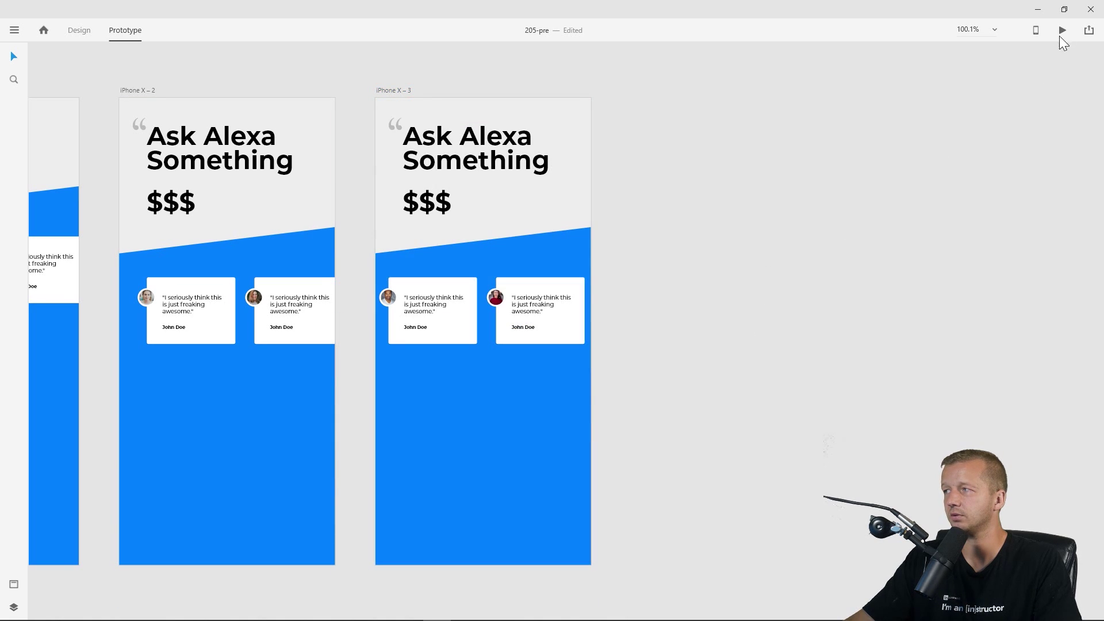
Preview the prototype and swipe the testimonial cards back and forth to test the transition.
click(1062, 30)
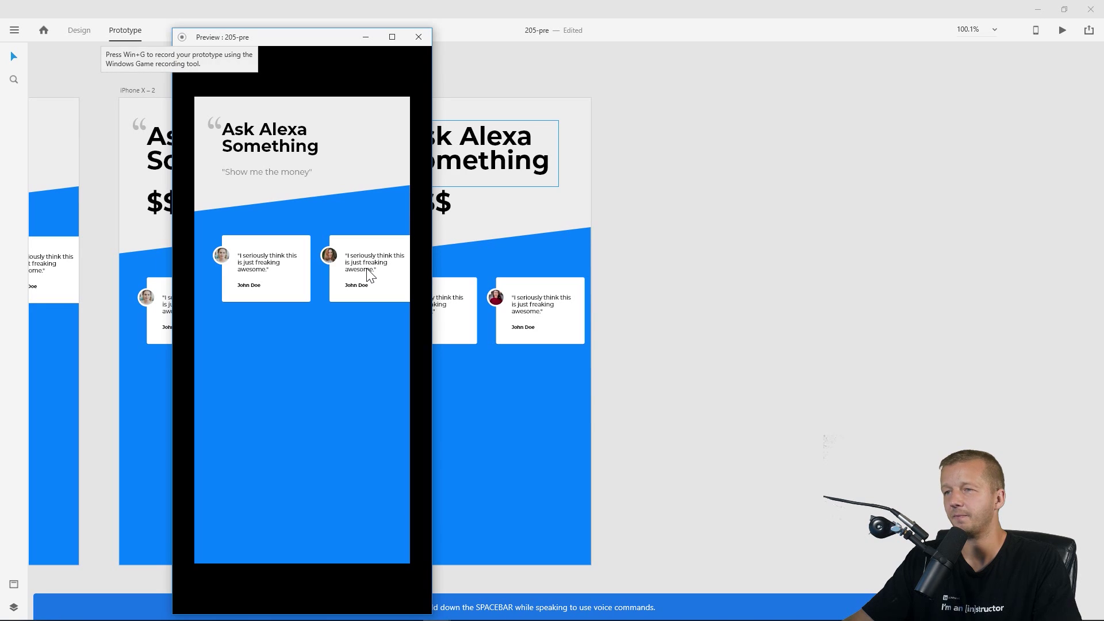
drag(368, 275, 212, 295)
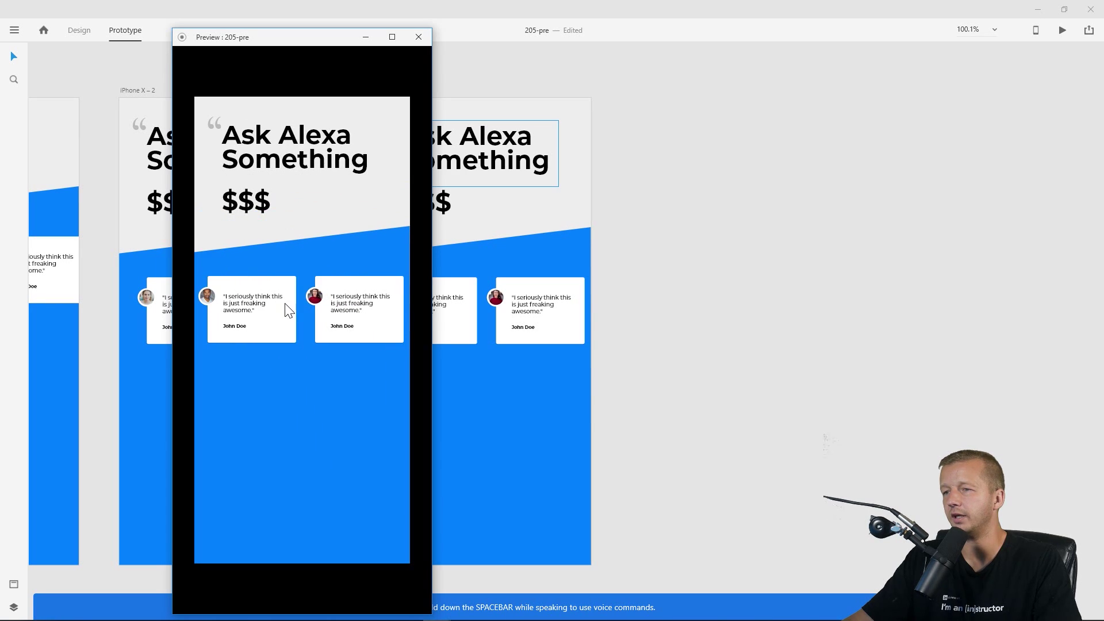
drag(309, 305, 271, 310)
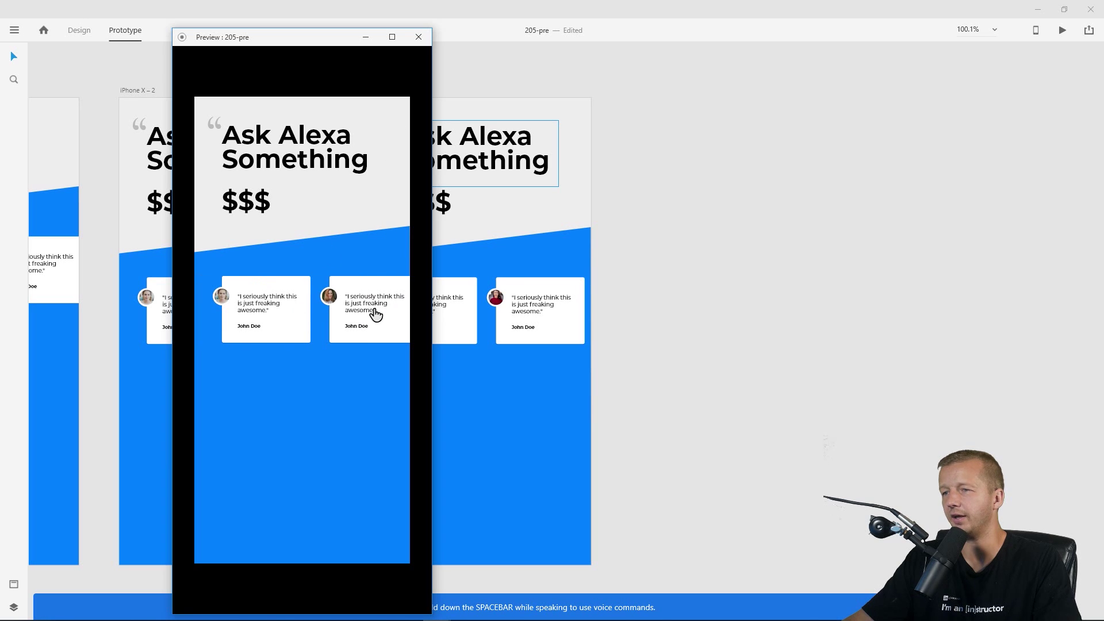
drag(365, 318, 242, 301)
drag(332, 316, 256, 313)
drag(365, 315, 266, 305)
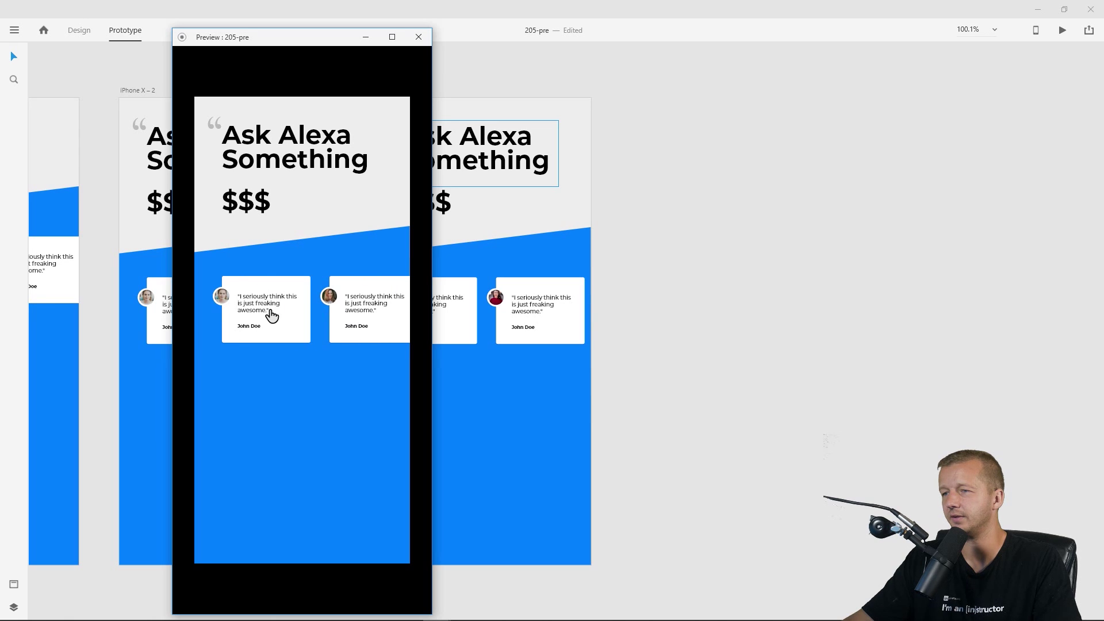
click(423, 40)
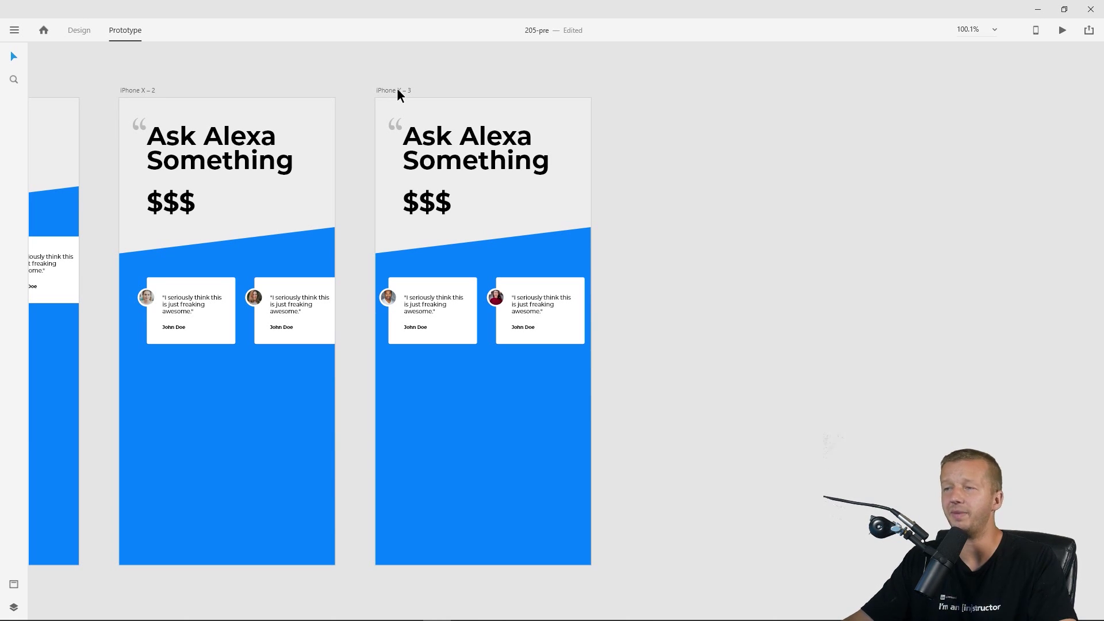
In Design mode, duplicate iPhone X – 3 to create iPhone X – 4.
click(78, 31)
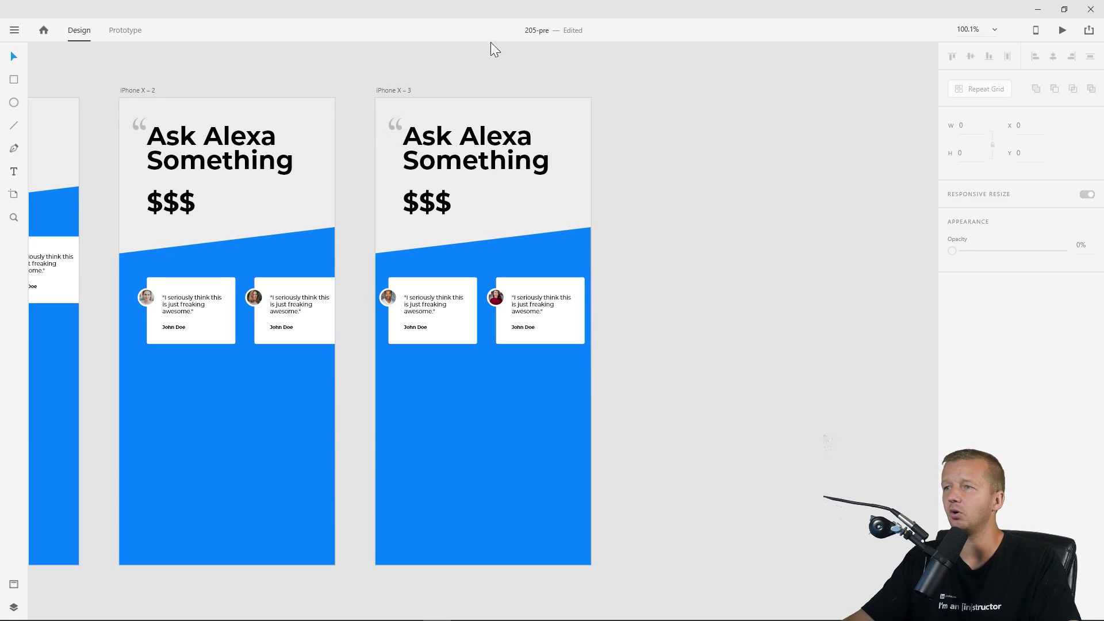
click(398, 89)
key(ctrl+d)
click(670, 73)
drag(670, 74, 463, 89)
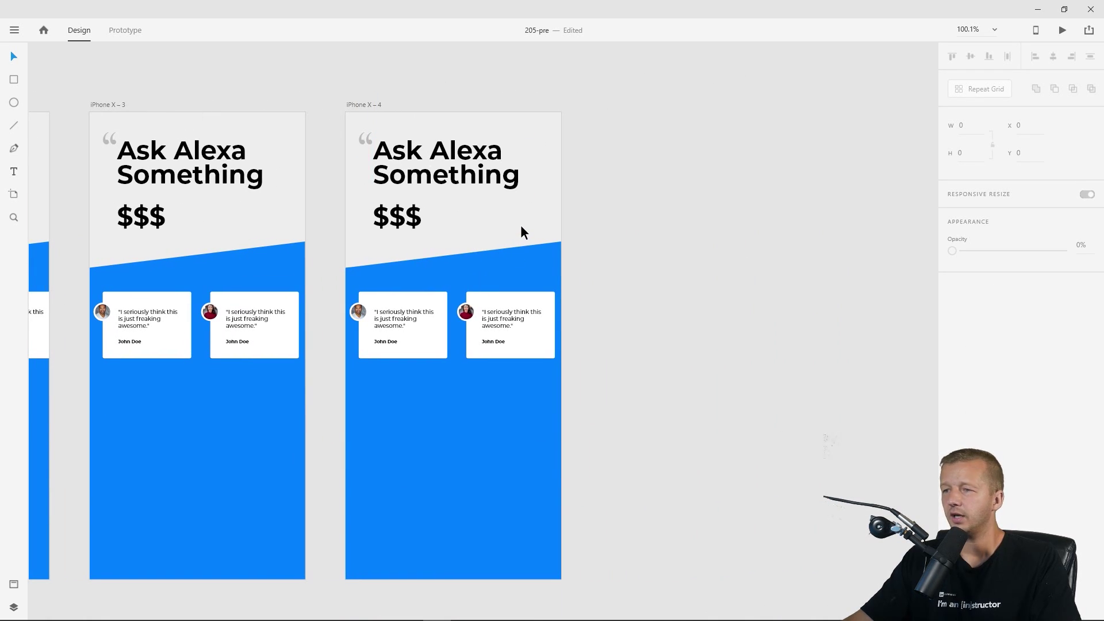
click(181, 170)
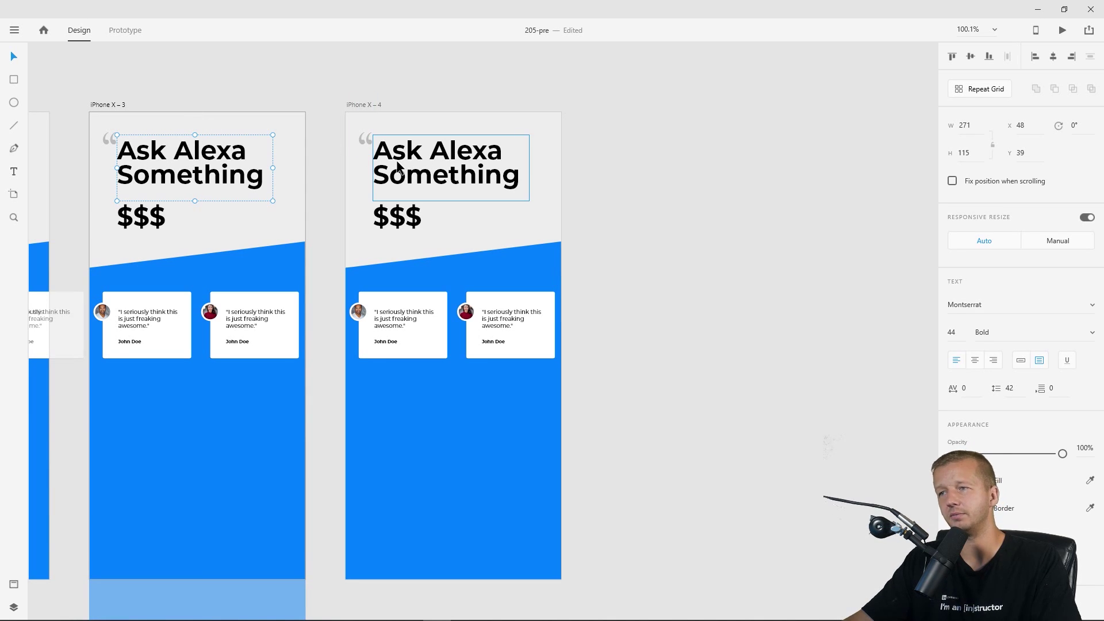
click(475, 70)
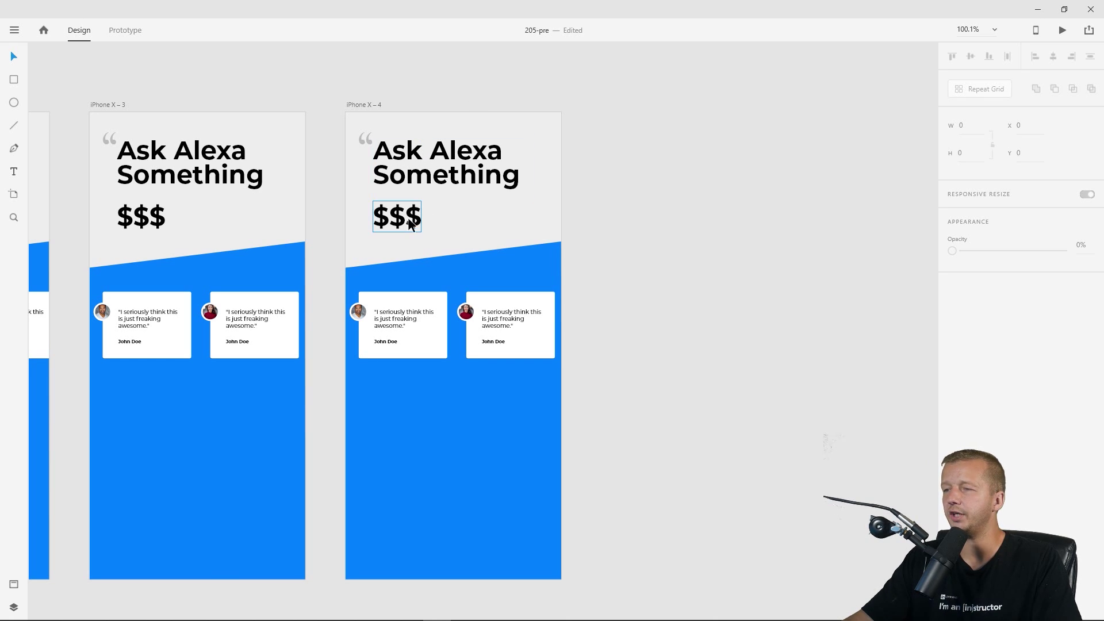
Extend the blue background shape up to the top of iPhone X – 4.
click(477, 270)
drag(458, 246, 456, 74)
click(663, 137)
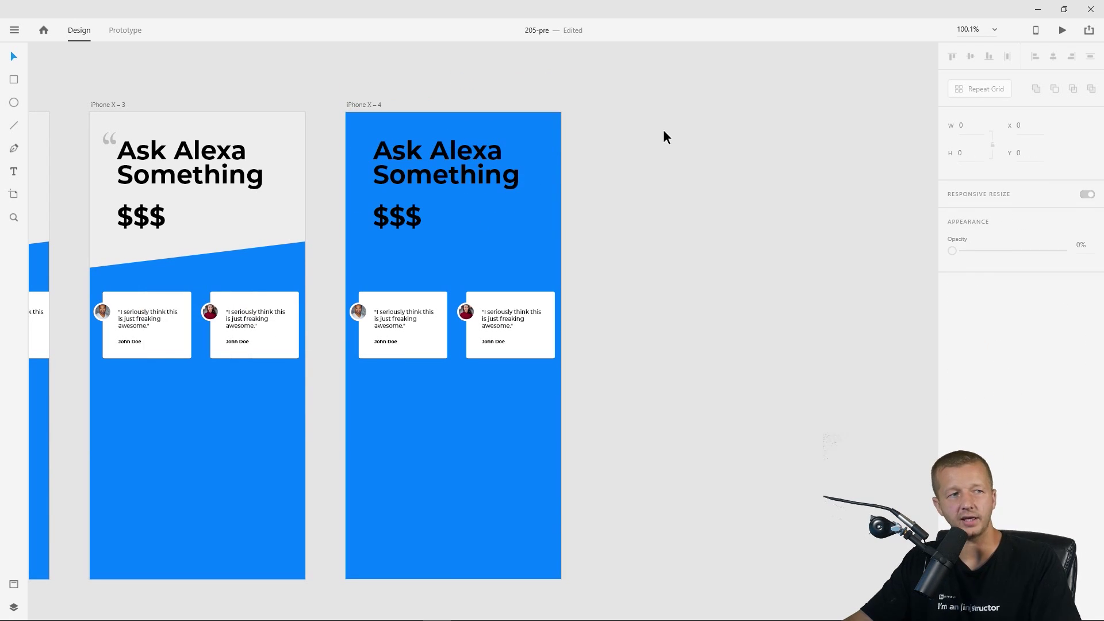
Delete the $$$ text, lower the heading and retype it as 'HERE'S YO MONEY'.
click(395, 219)
key(Delete)
drag(452, 178, 459, 206)
double_click(458, 206)
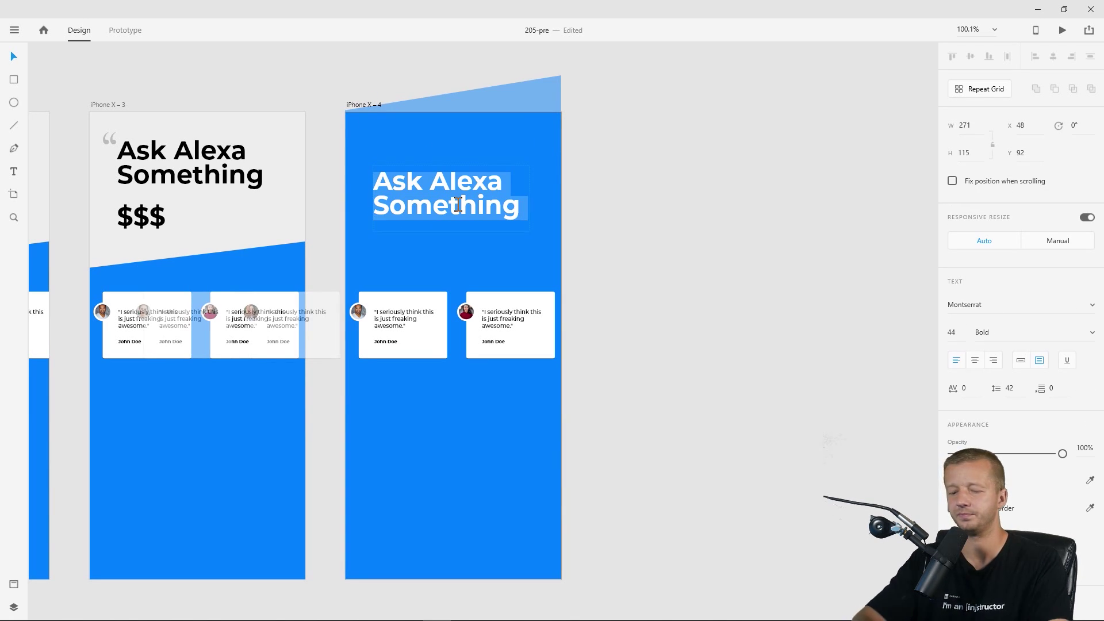
text(HERE')
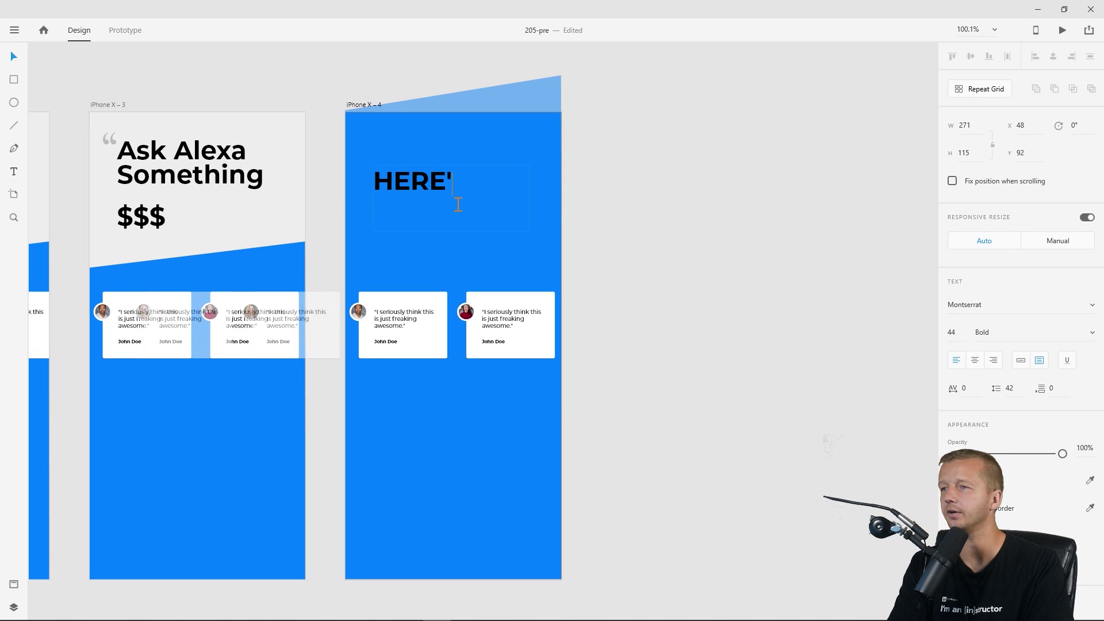
text(S YO MONEY)
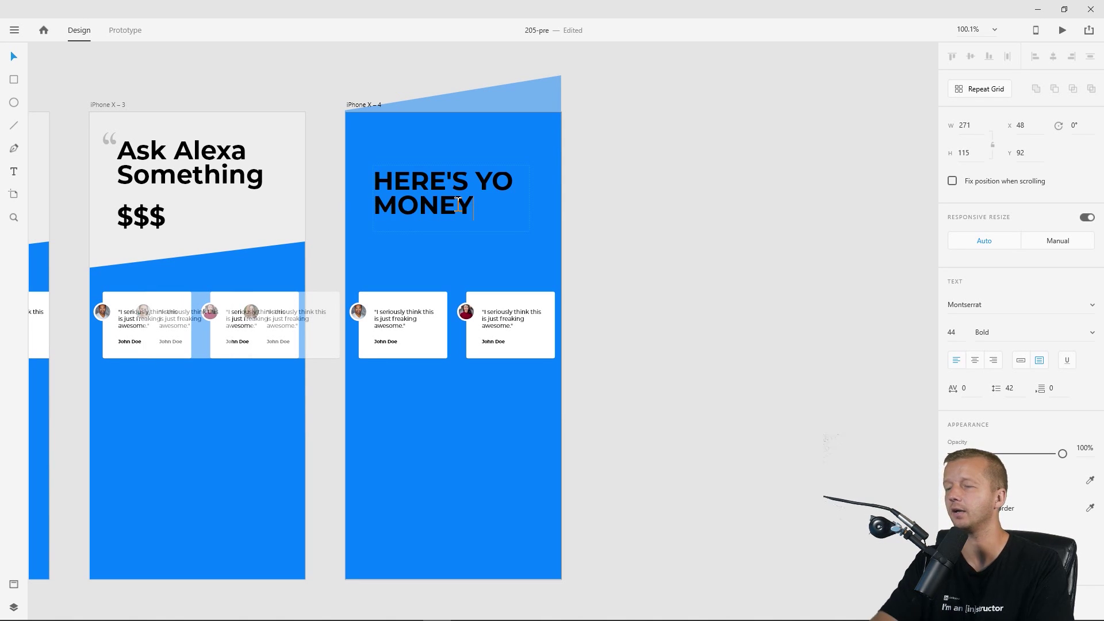
key(Escape)
click(628, 156)
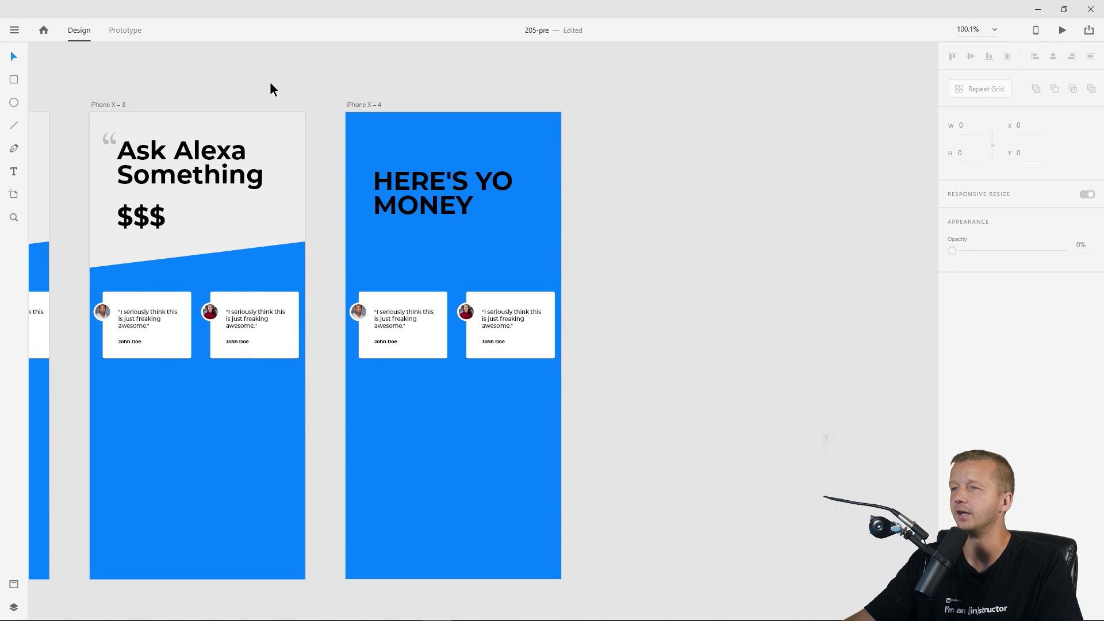
Link the Ask Alexa Something heading to iPhone X – 4 with Tap, Auto-Animate and Snap easing.
click(125, 30)
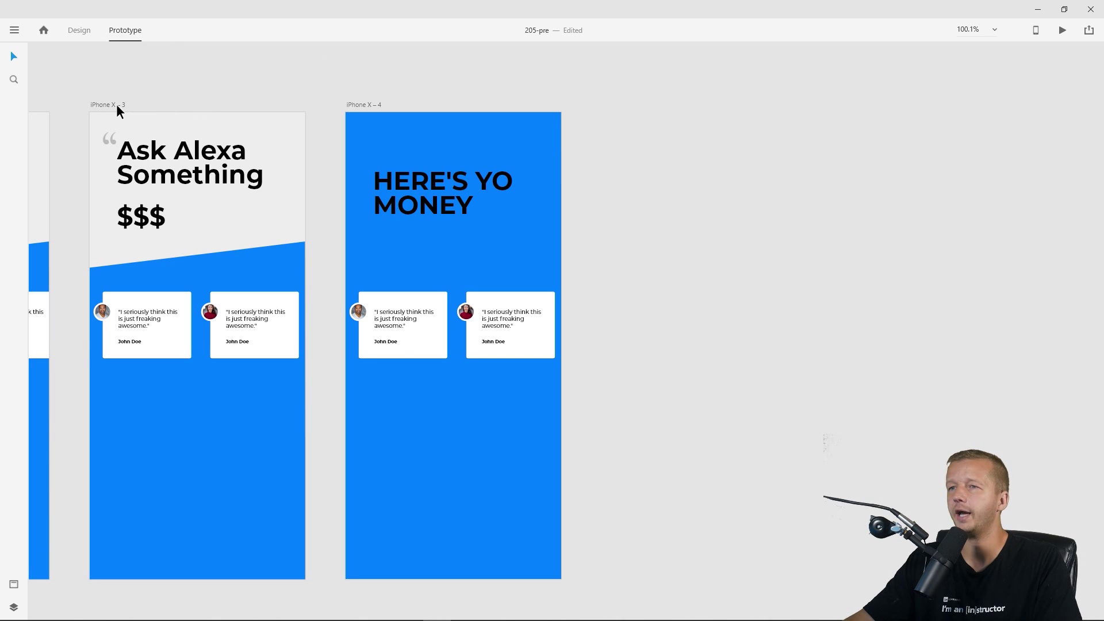
click(242, 172)
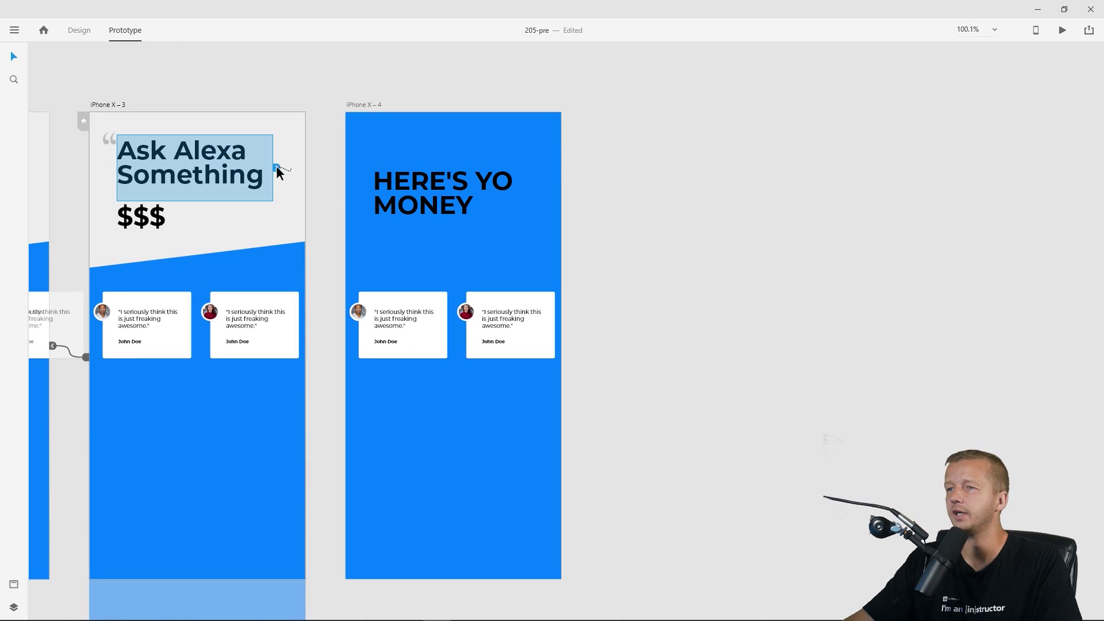
drag(349, 242, 353, 247)
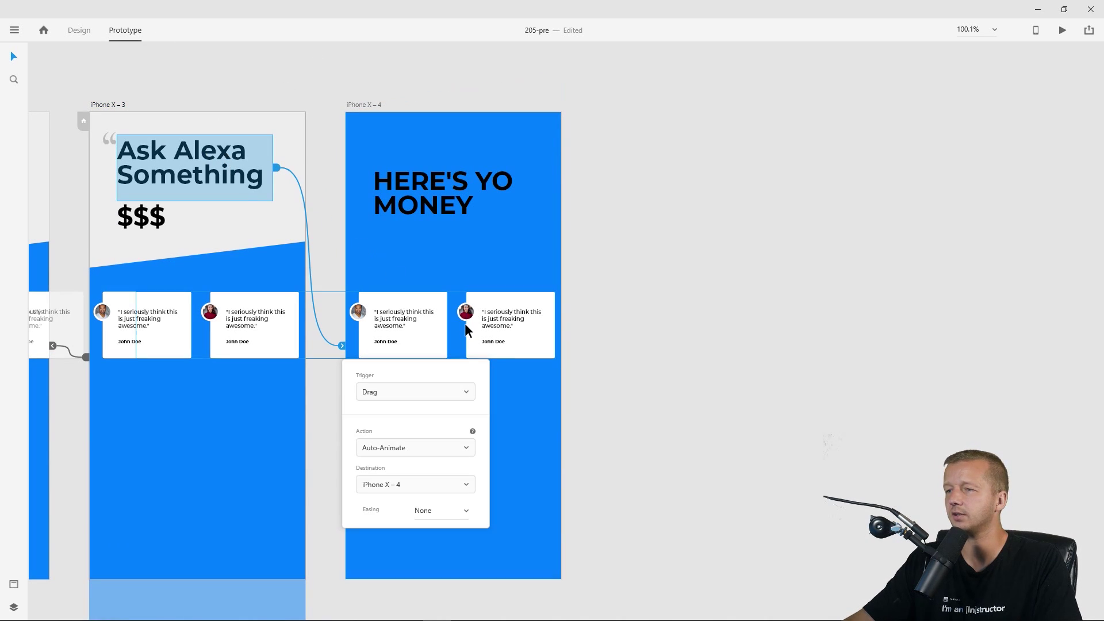
click(410, 393)
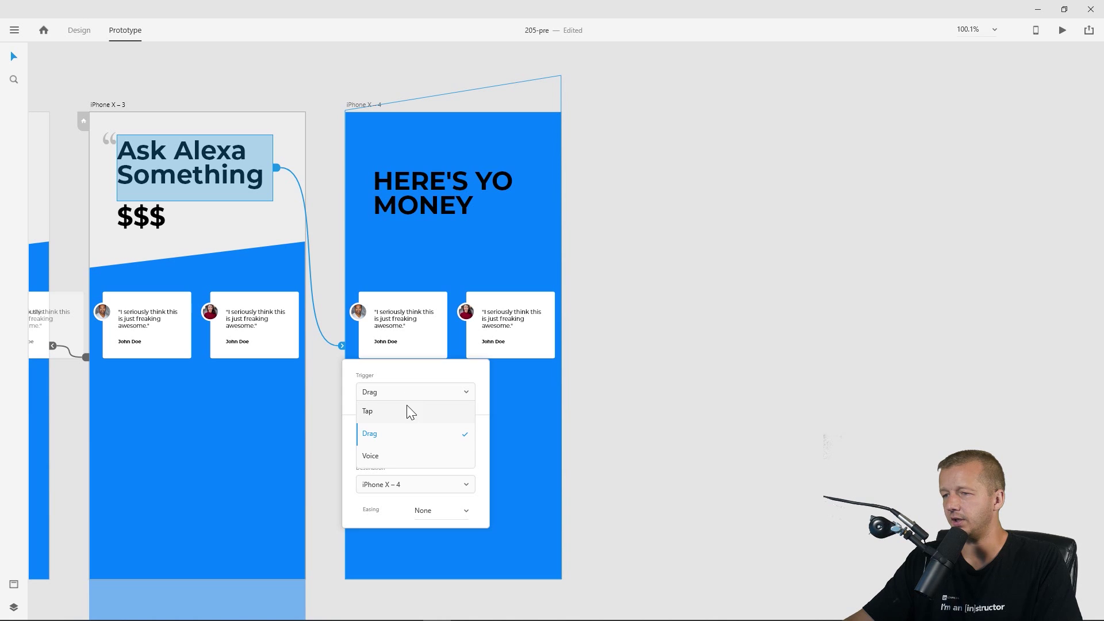
click(407, 410)
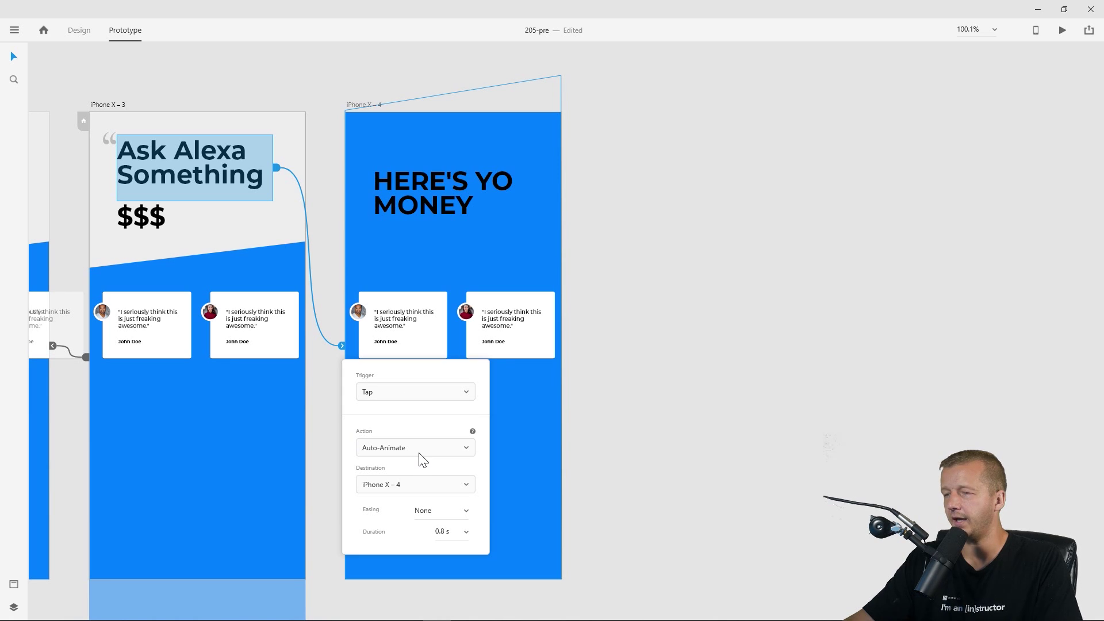
click(419, 449)
click(431, 480)
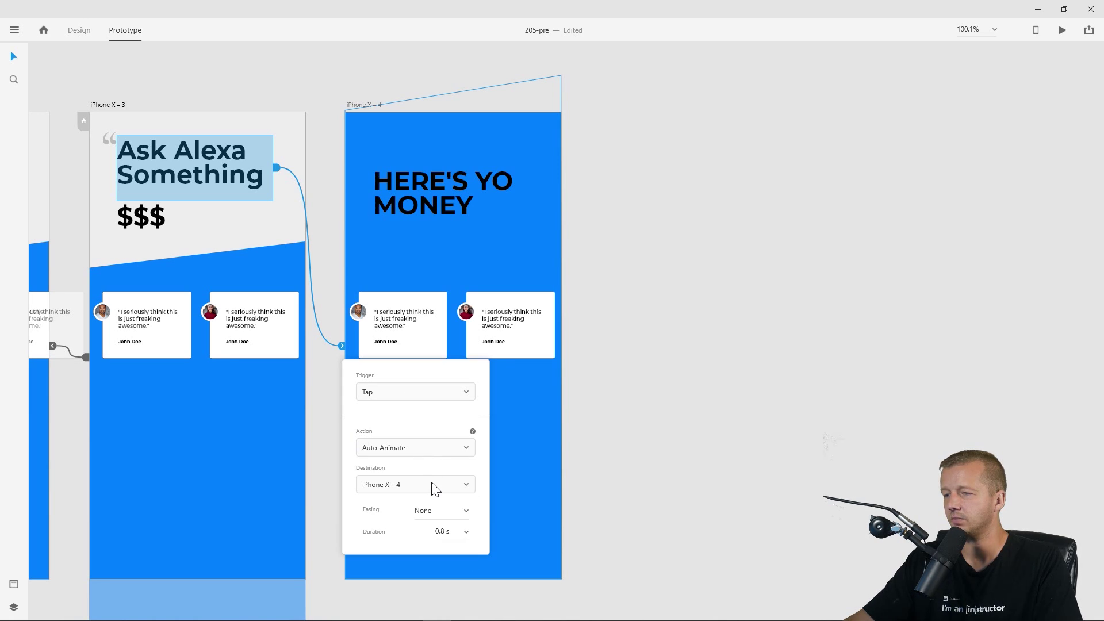
click(465, 511)
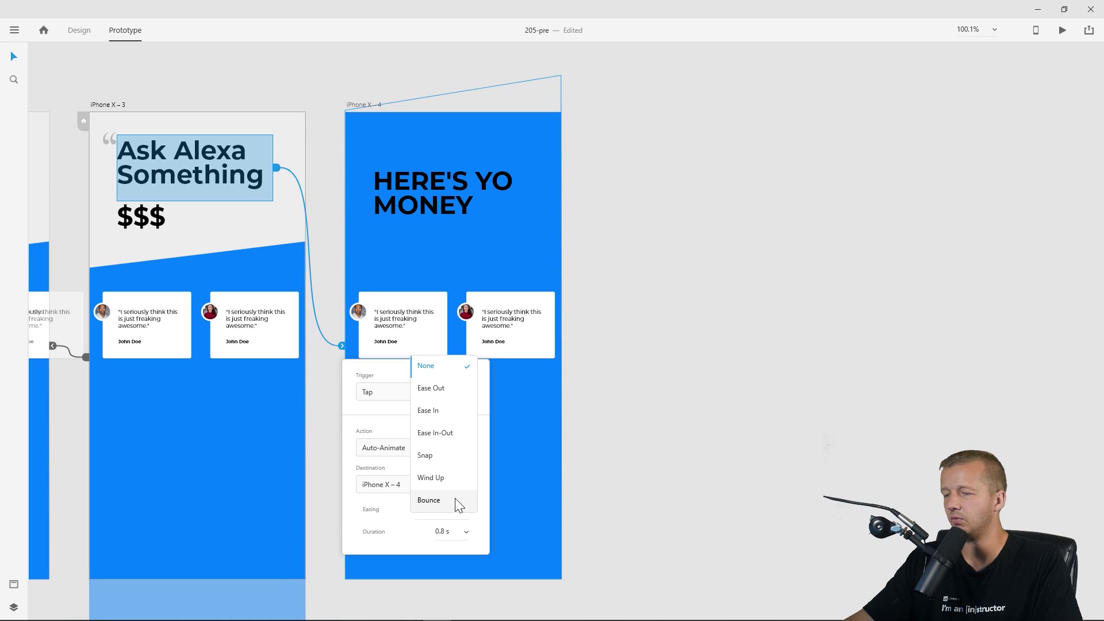
click(429, 457)
click(759, 286)
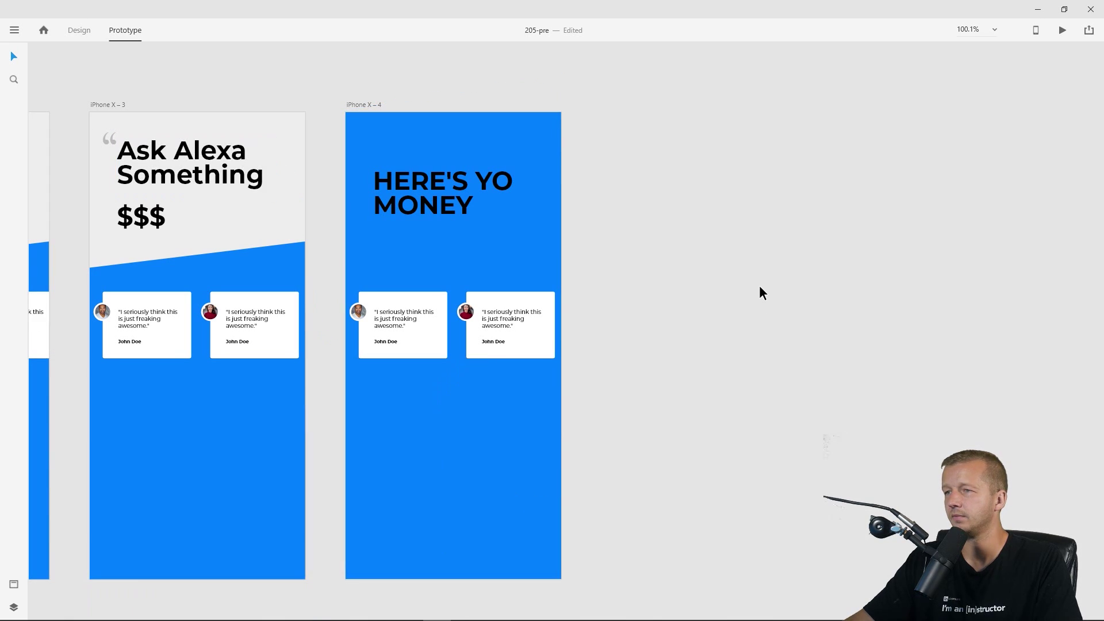
Preview from iPhone X – 3 and tap the heading to test the transition.
click(109, 110)
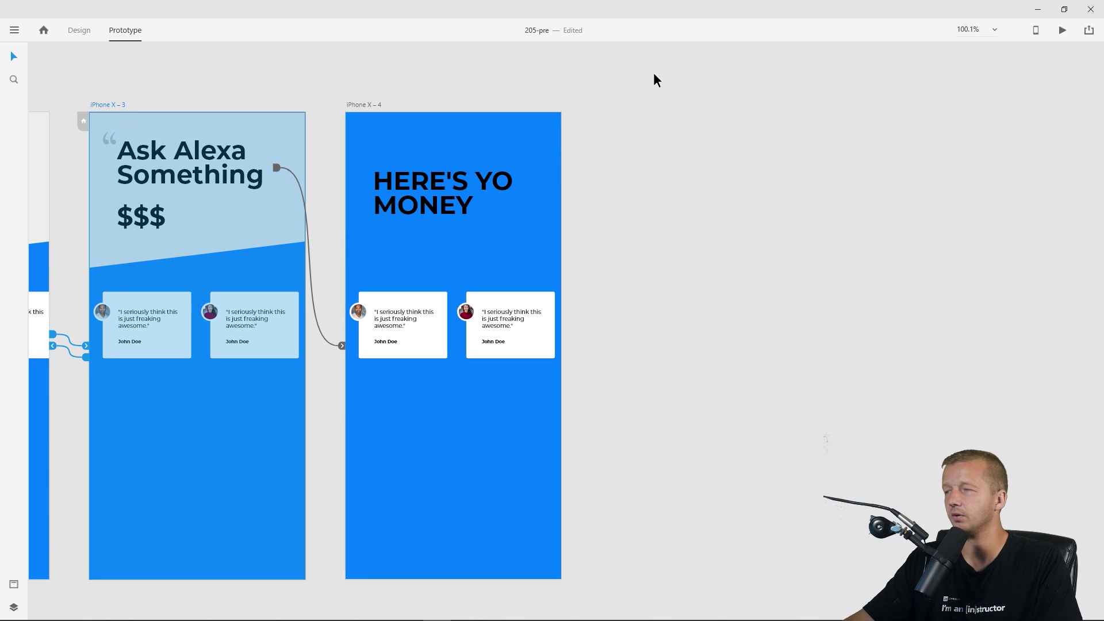
click(1062, 32)
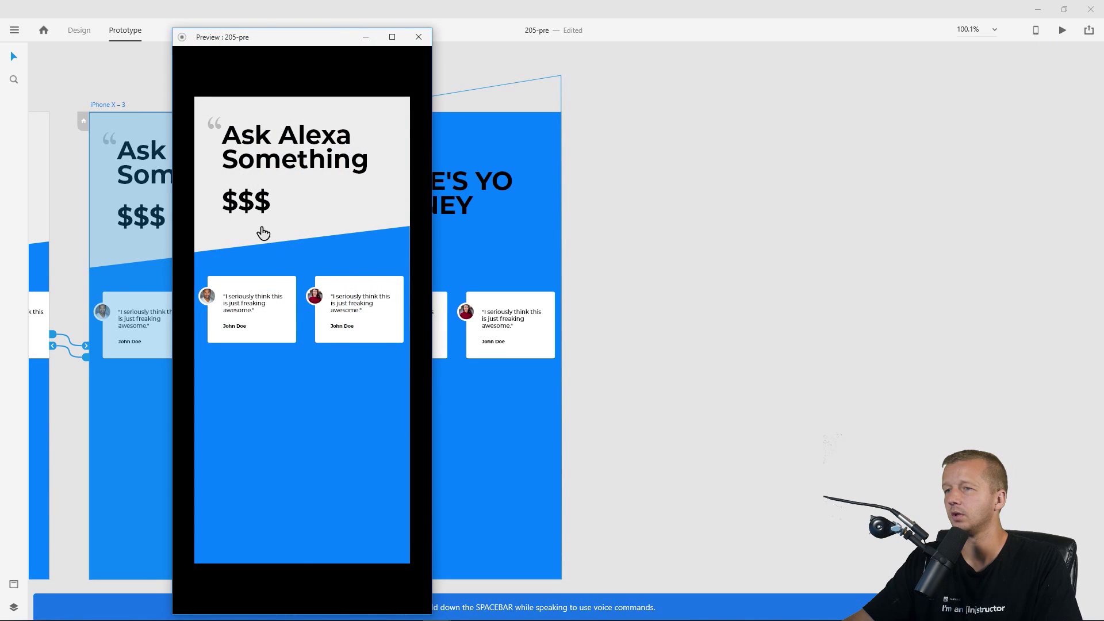
click(258, 148)
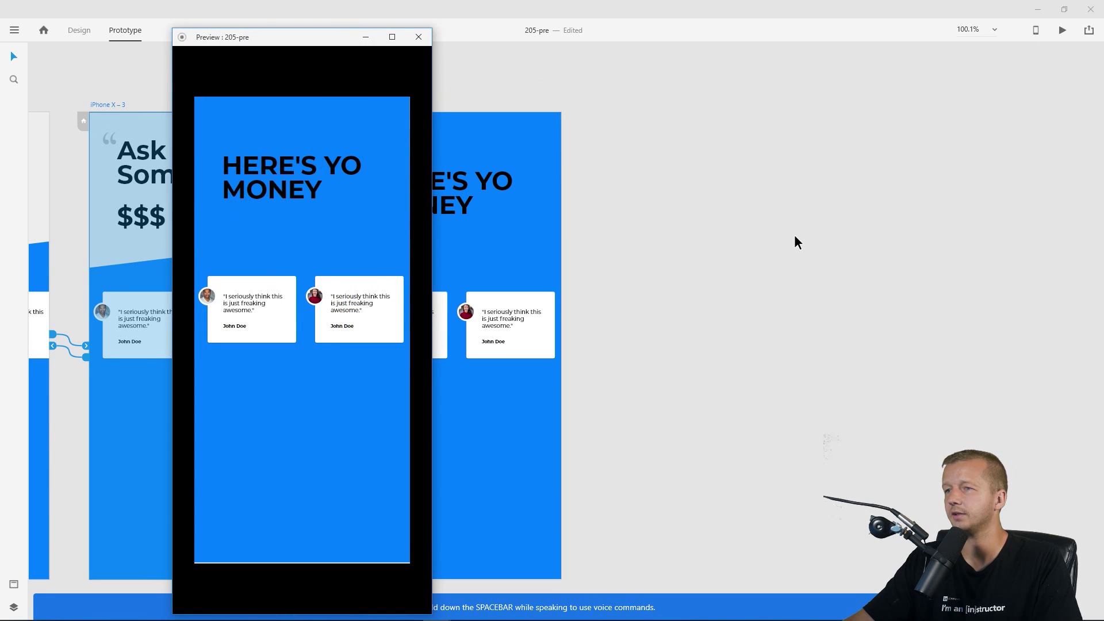
click(419, 36)
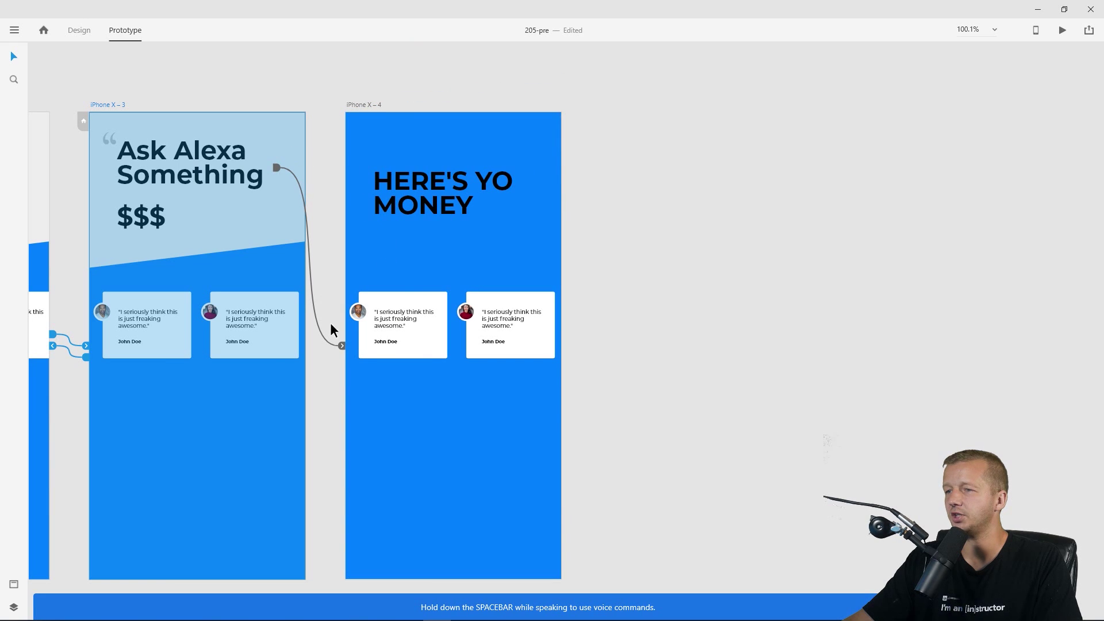
Change the heading interaction's easing to Wind Up, keeping Tap and Auto-Animate to iPhone X – 4.
click(242, 159)
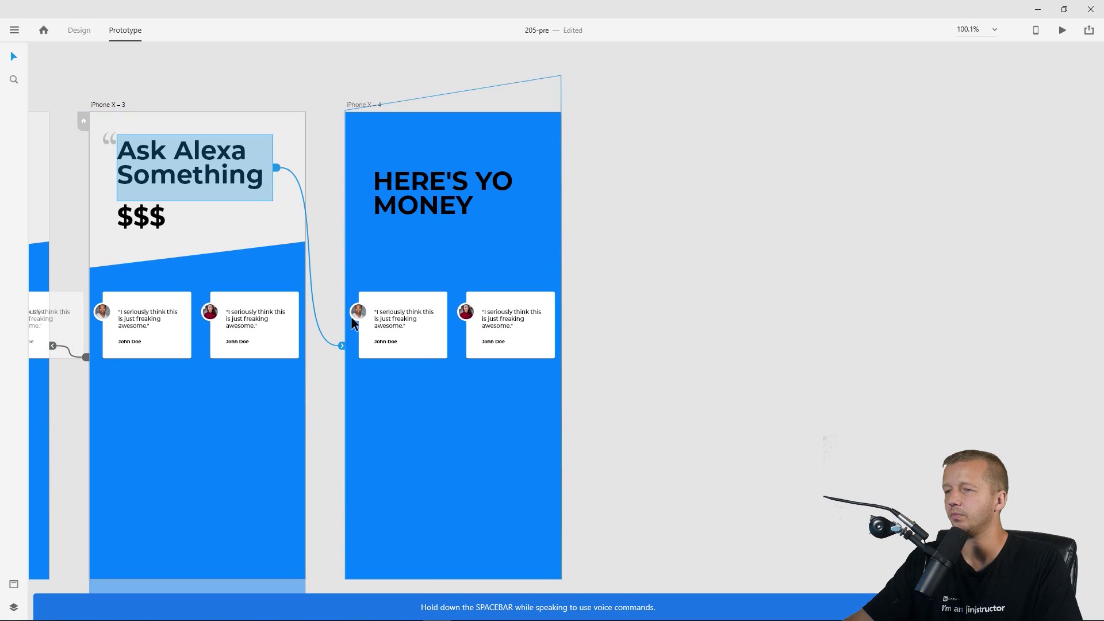
click(341, 347)
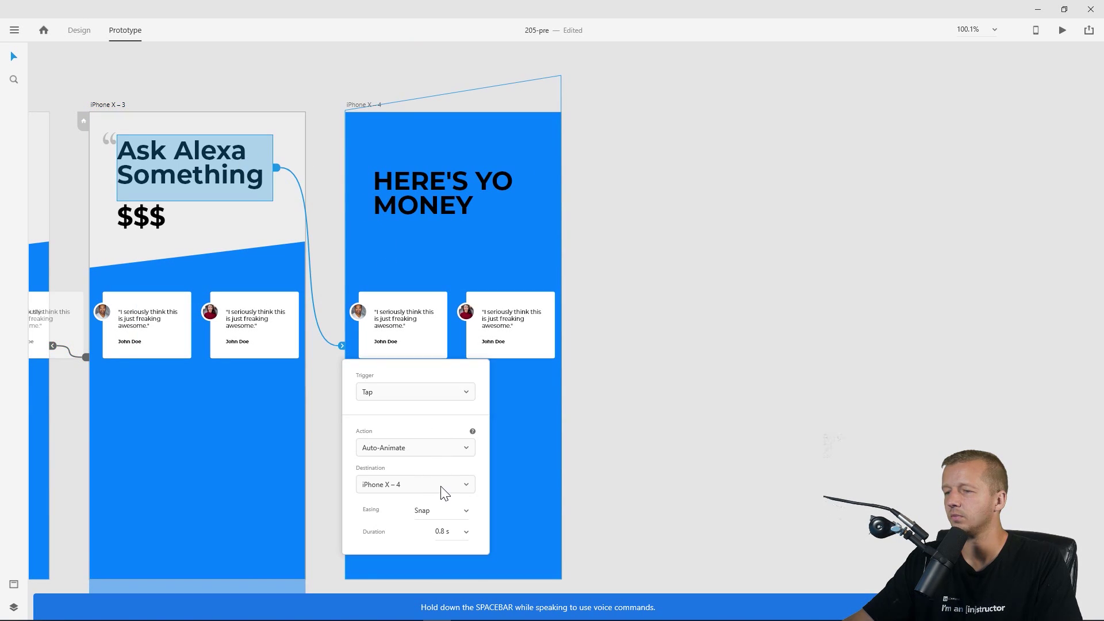
click(446, 493)
click(446, 494)
click(444, 449)
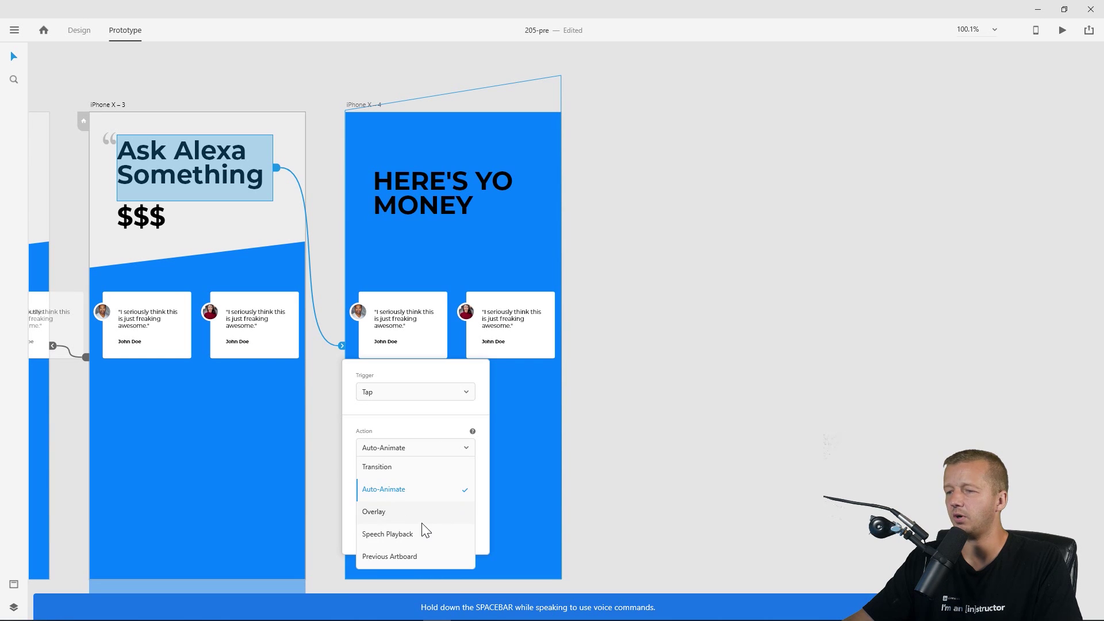
click(415, 448)
click(453, 510)
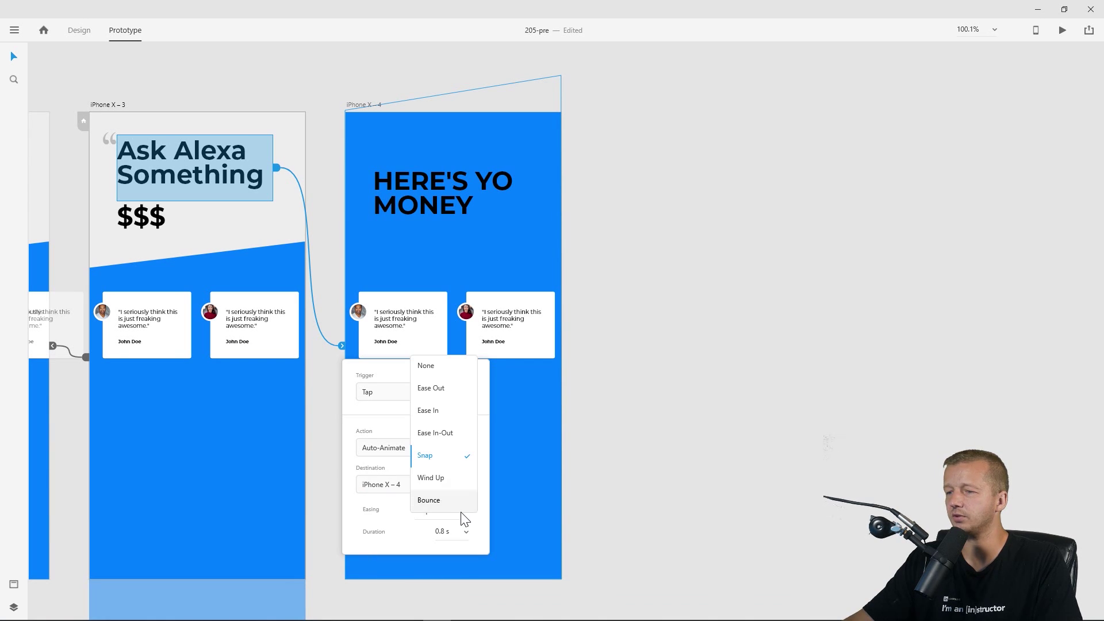
click(431, 478)
click(756, 394)
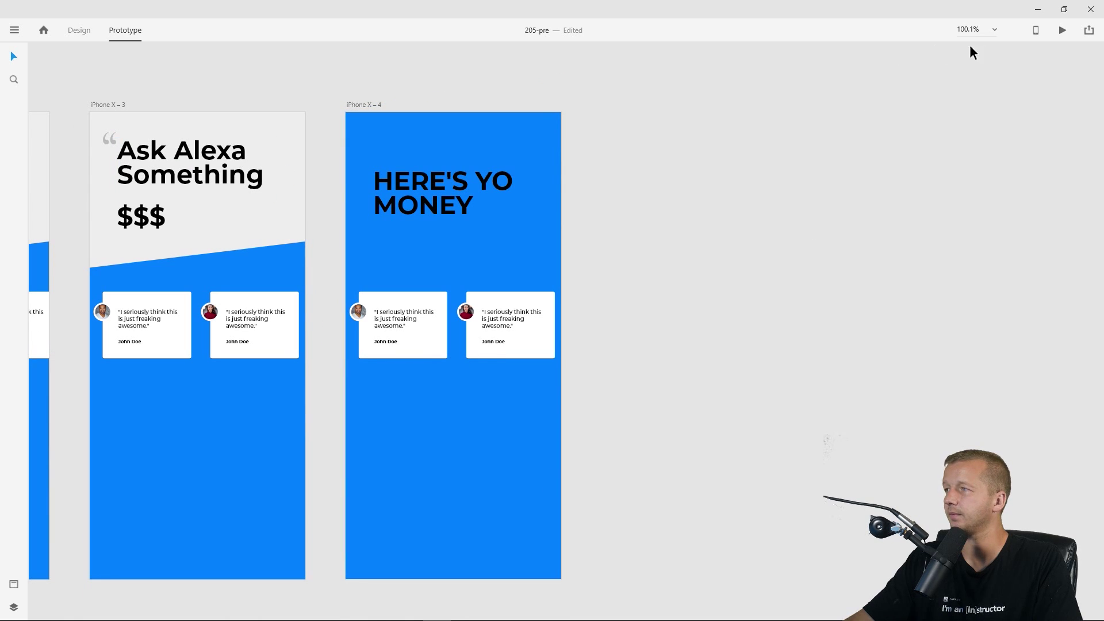
click(1063, 30)
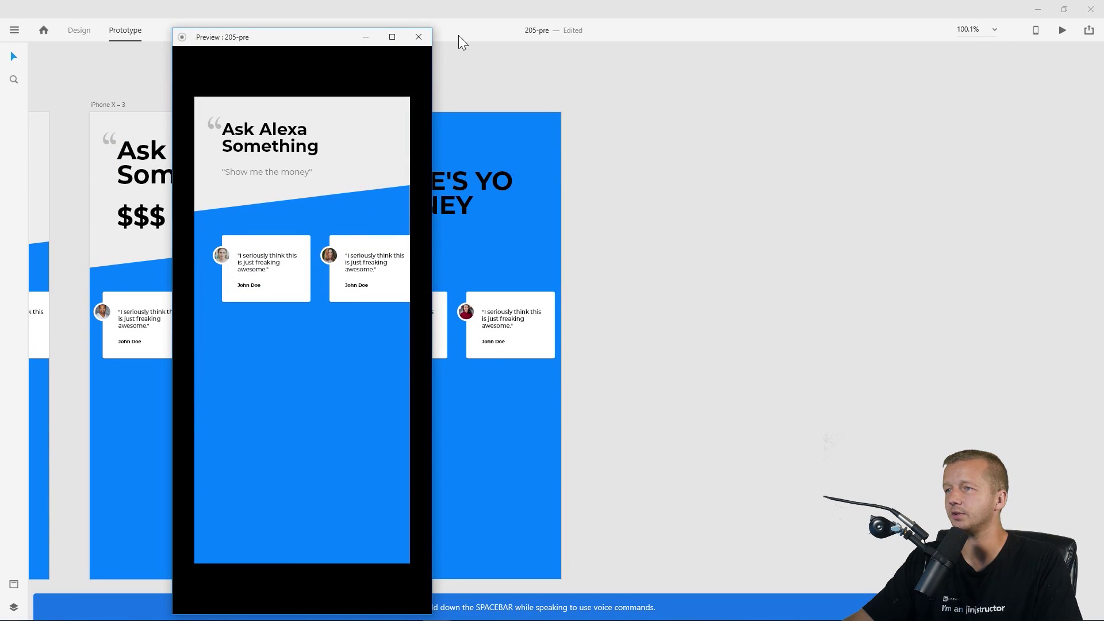
click(418, 36)
click(108, 104)
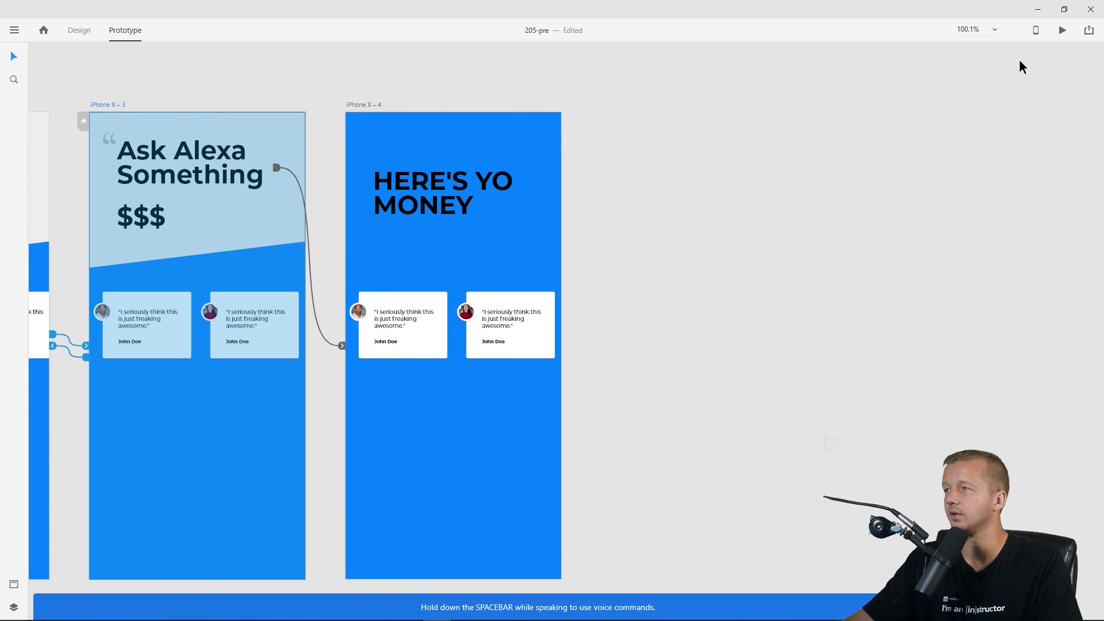
click(1062, 30)
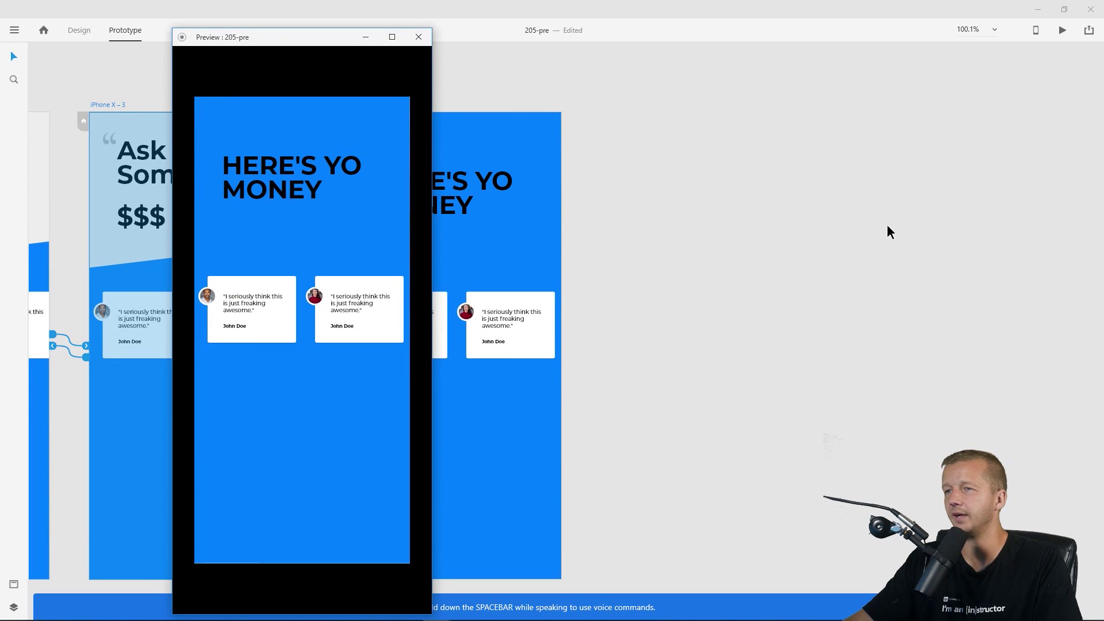
click(424, 38)
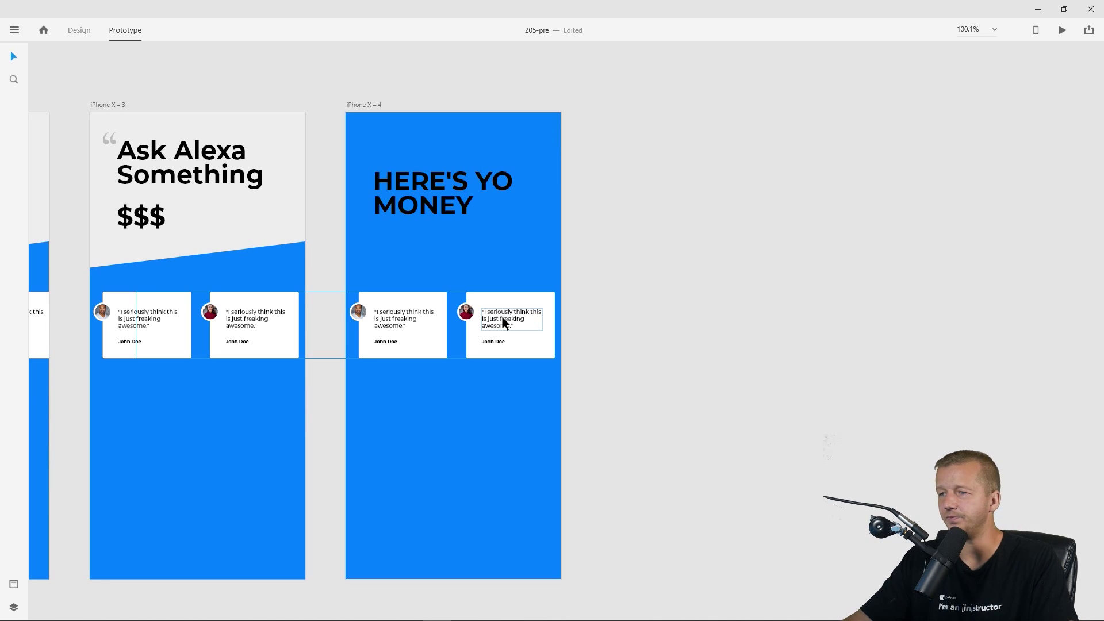
Duplicate iPhone X – 4 as iPhone X – 5, then delete the copy and reselect the card group.
click(468, 316)
click(613, 223)
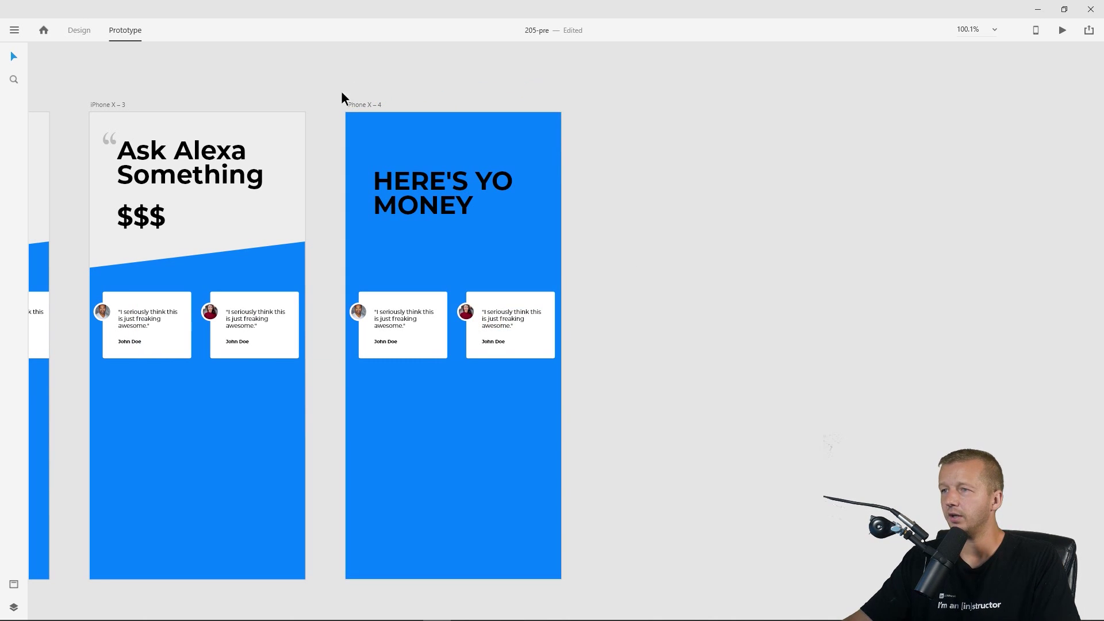
click(77, 33)
click(364, 104)
key(ctrl+d)
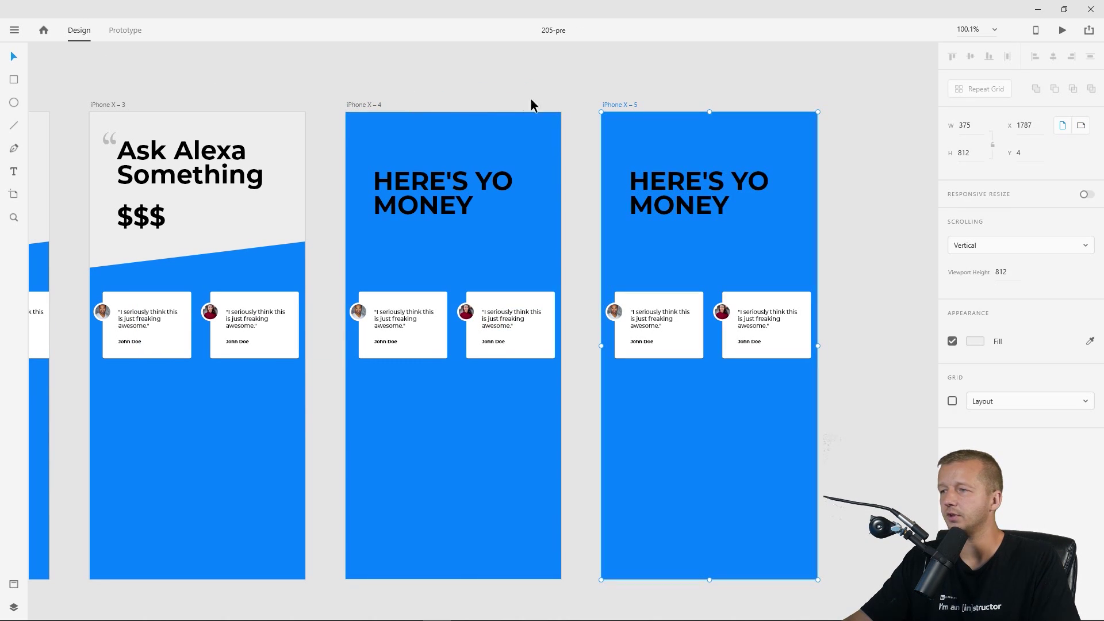
drag(695, 78, 500, 76)
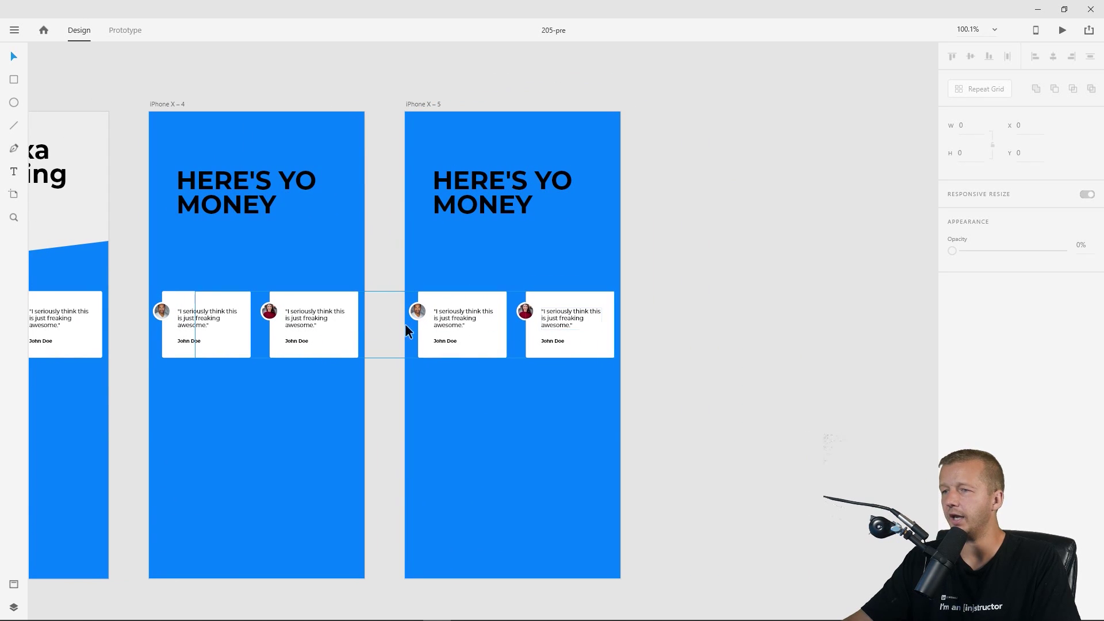
click(295, 313)
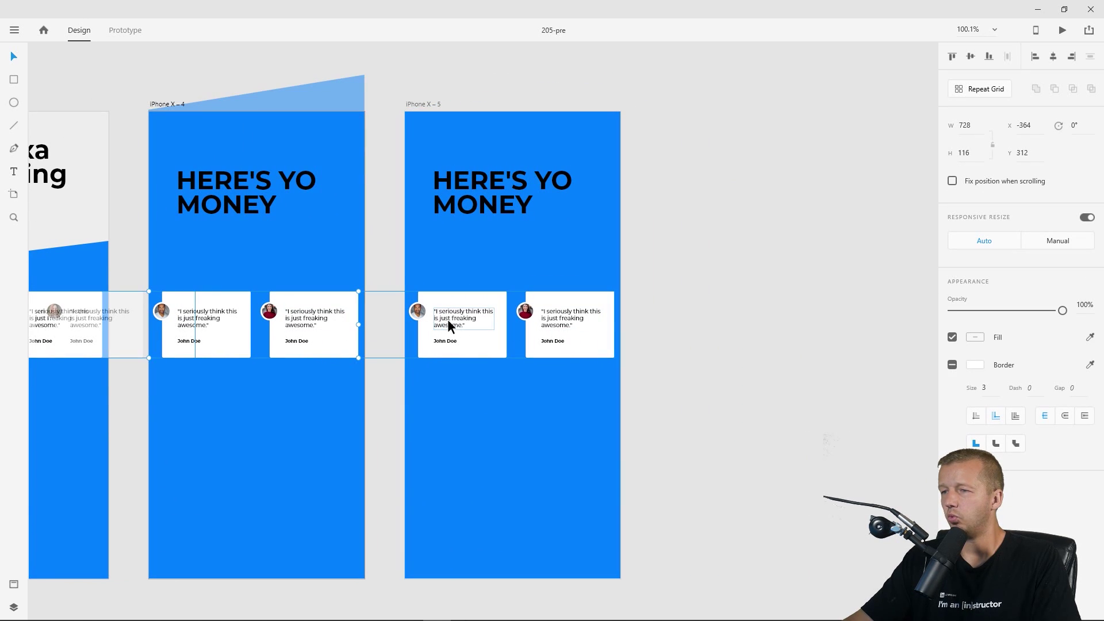
click(406, 104)
key(Delete)
click(178, 104)
click(311, 319)
Move the testimonial card group down to expose the hidden cards and ungroup it.
drag(298, 254, 572, 187)
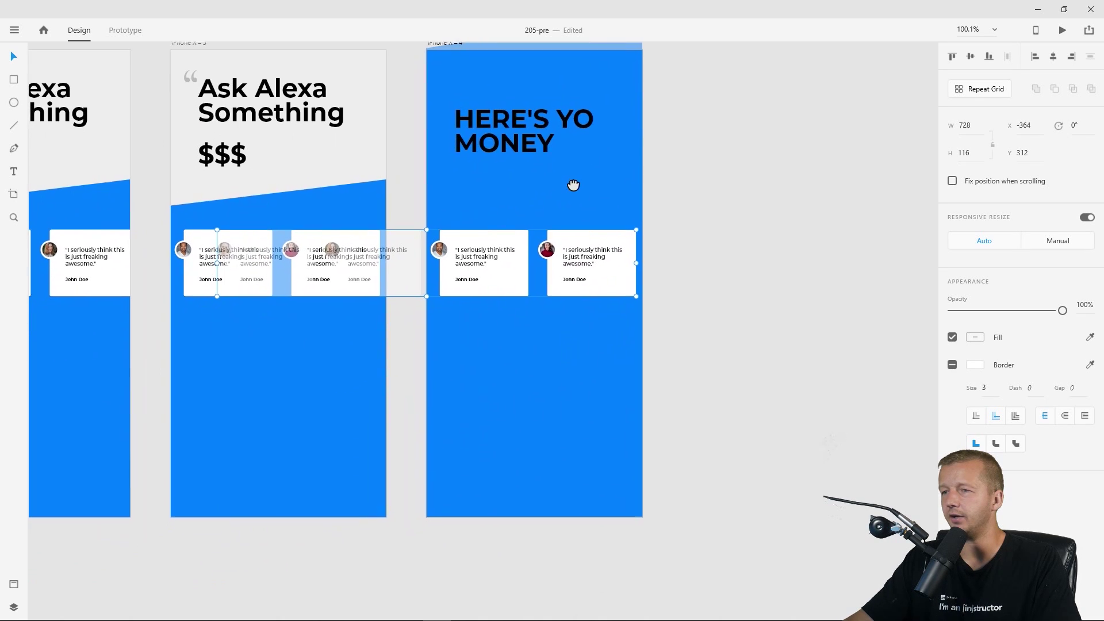
drag(578, 252, 583, 342)
right_click(597, 339)
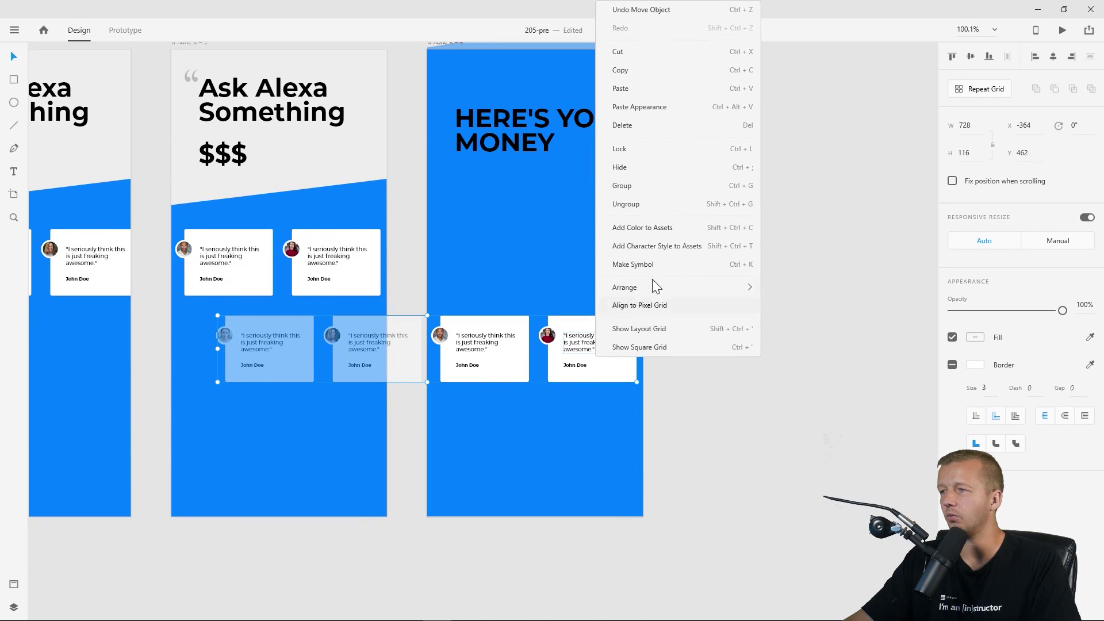
click(642, 207)
Delete the two extra off-screen cards and the leftover avatar.
click(368, 340)
key(Delete)
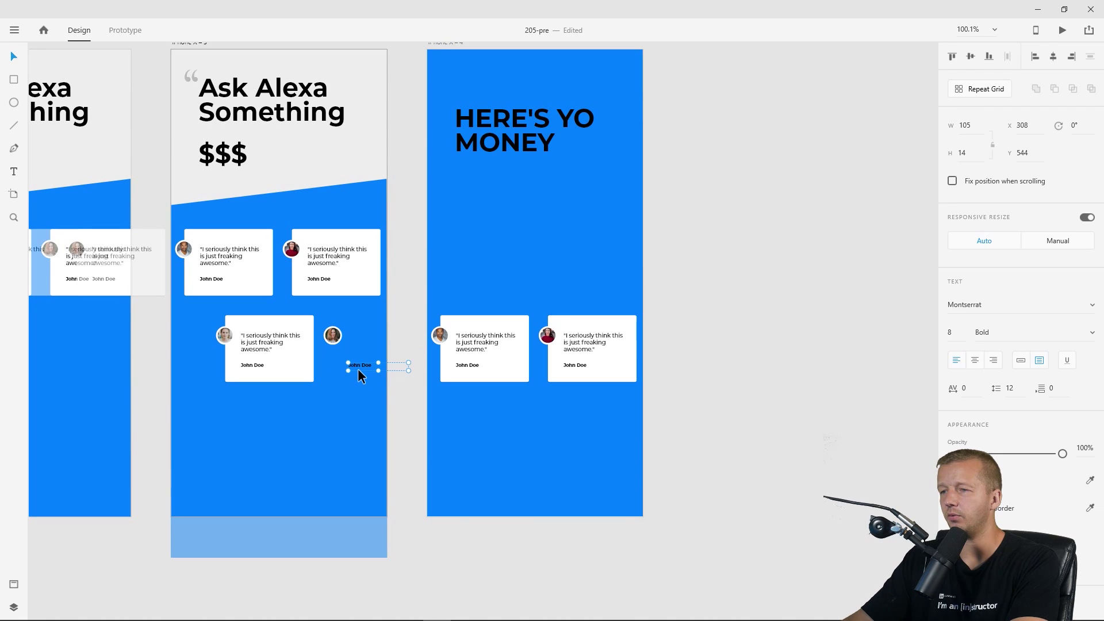
shift+click(304, 339)
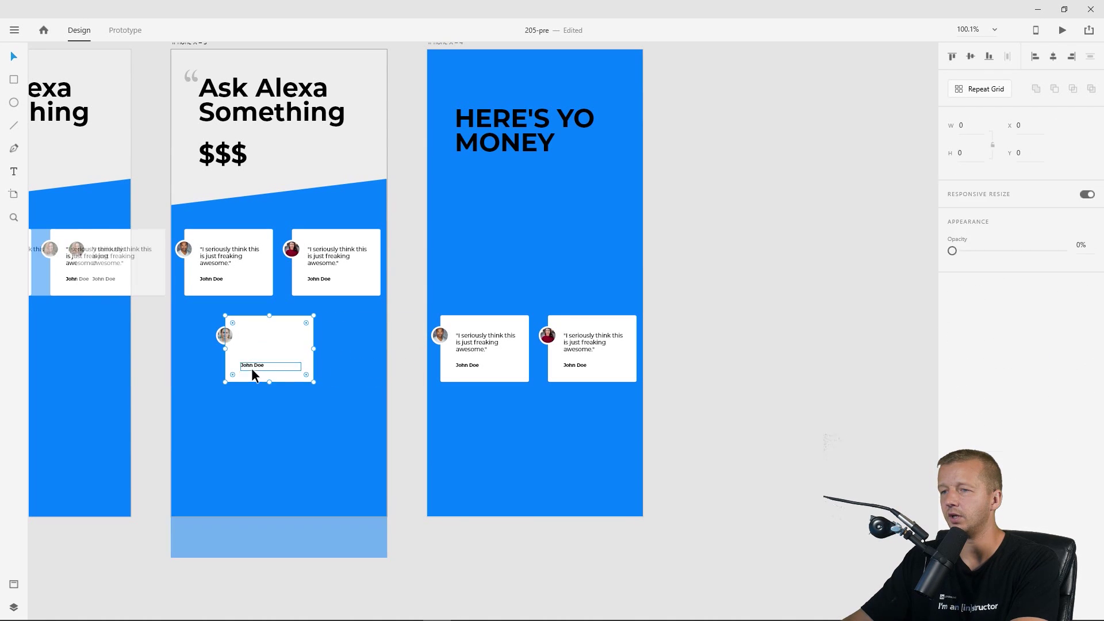
key(Delete)
click(225, 336)
key(Delete)
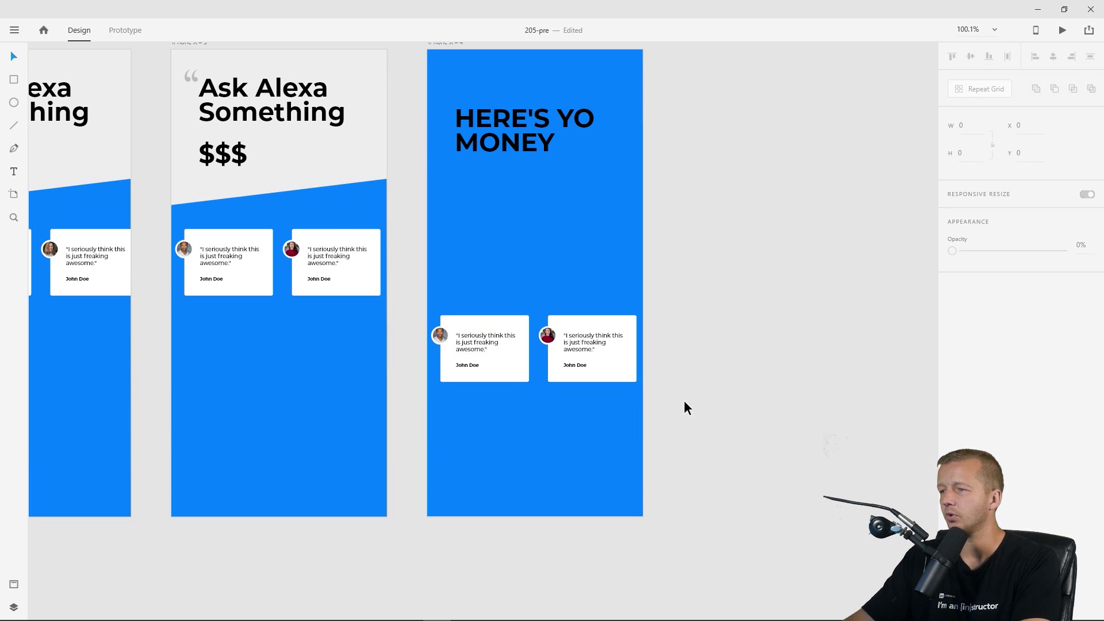
Move the two remaining testimonial cards back up to Y 310.
drag(685, 407, 432, 307)
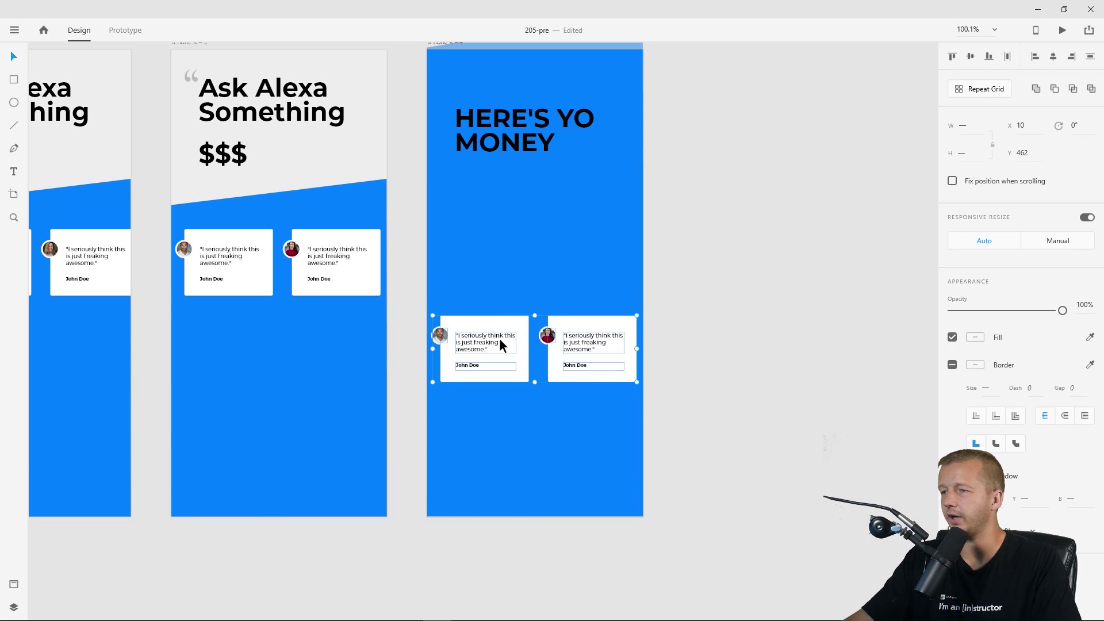
drag(499, 338, 498, 250)
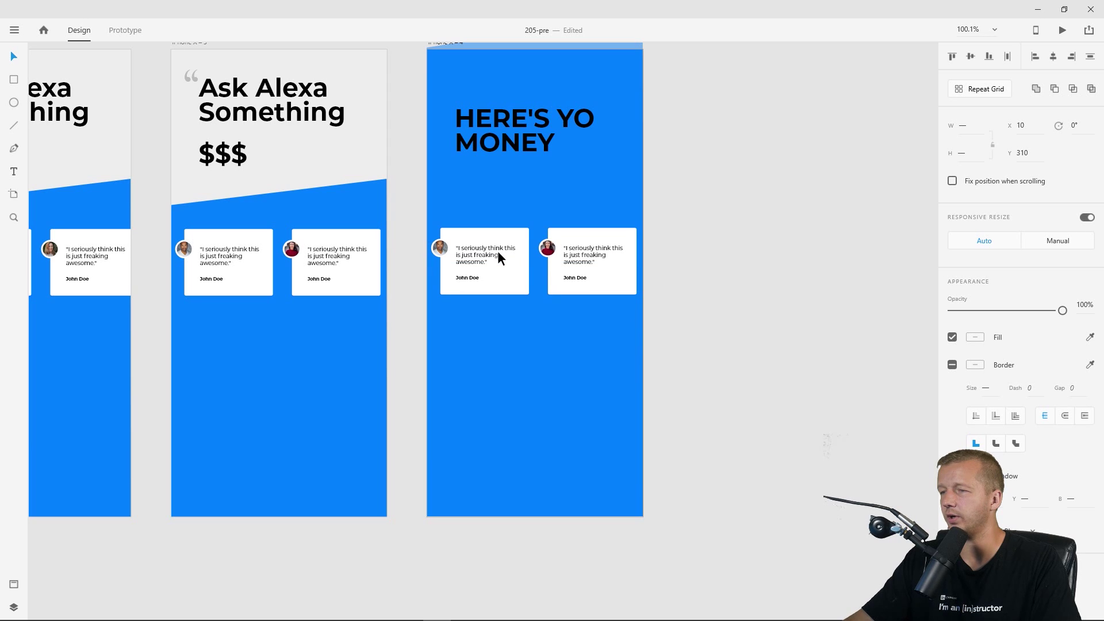
click(656, 214)
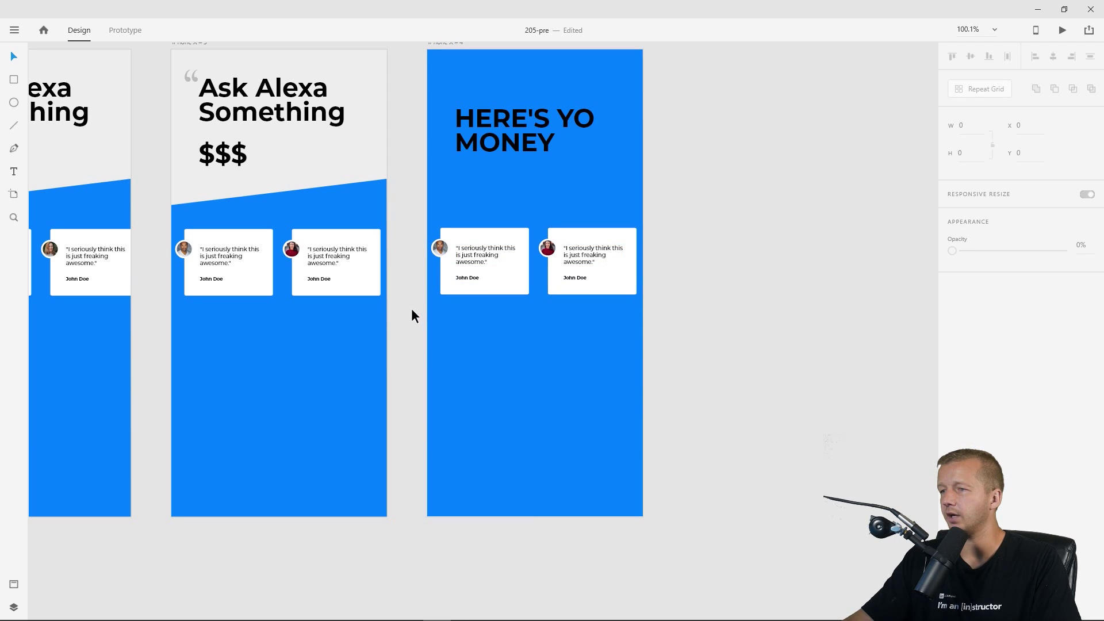
drag(413, 309, 522, 218)
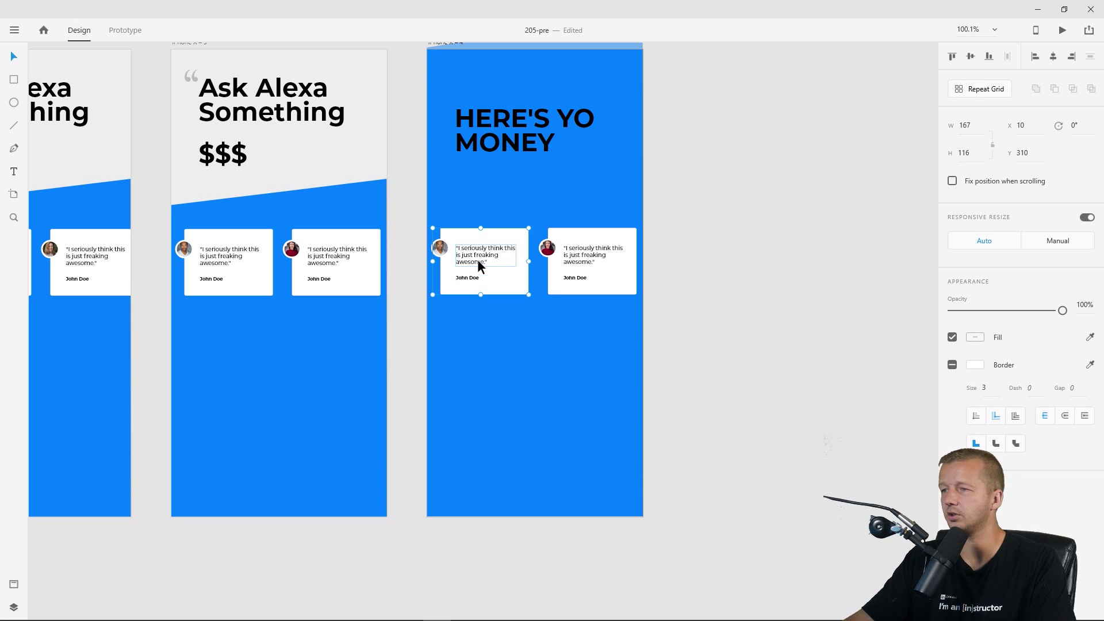
click(664, 172)
drag(722, 126, 622, 194)
Duplicate iPhone X – 4 as iPhone X – 5 and delete its second testimonial card.
click(344, 108)
key(ctrl+d)
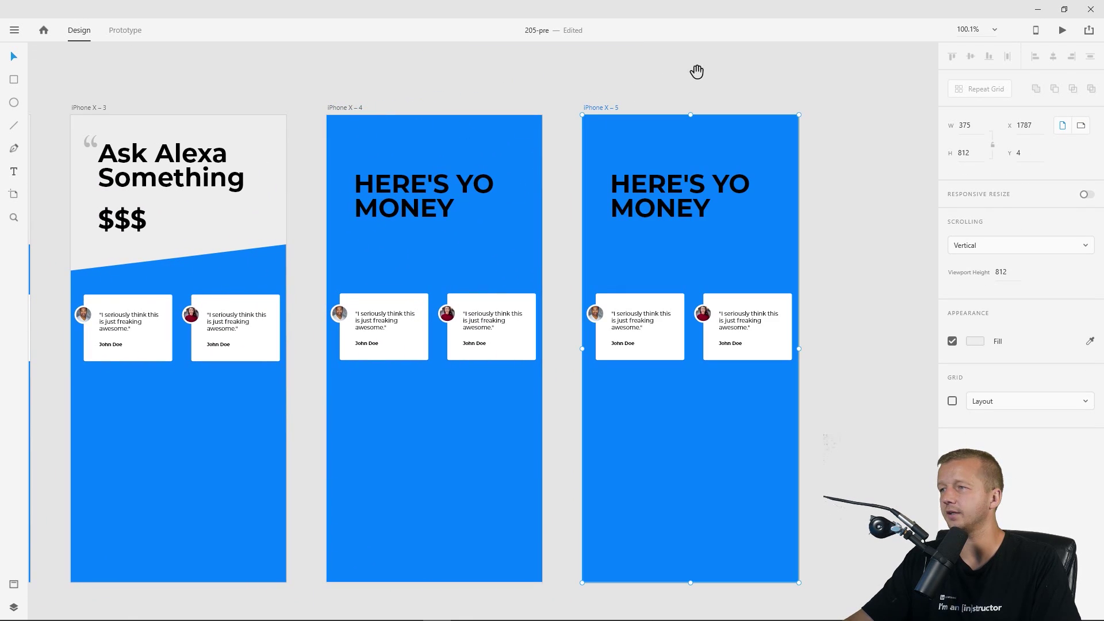
drag(700, 72, 488, 67)
click(537, 329)
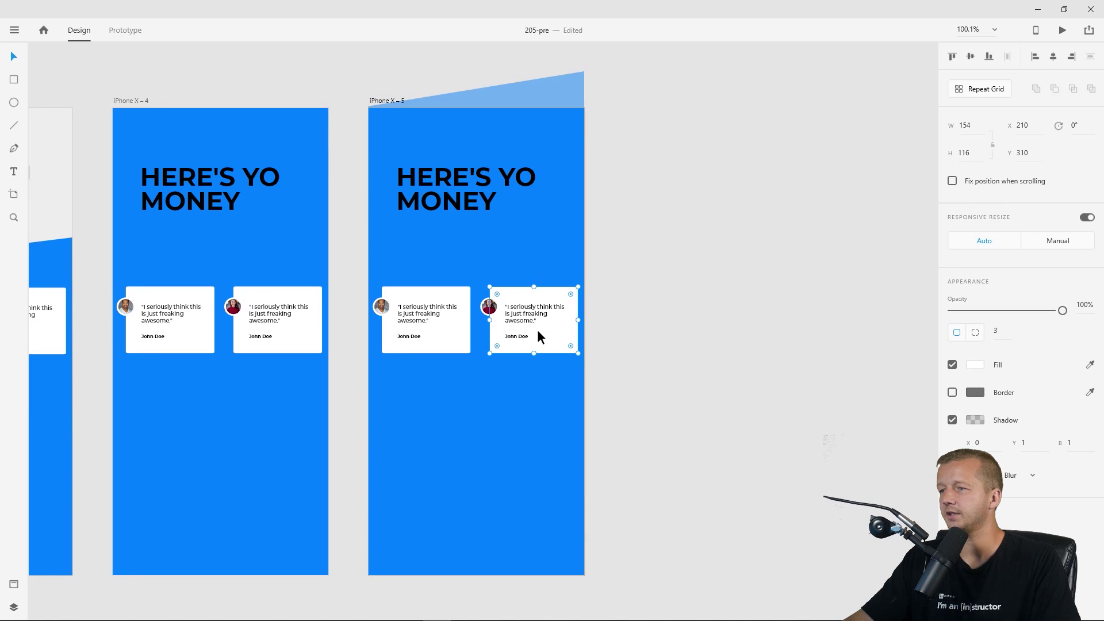
key(Delete)
click(529, 313)
key(Delete)
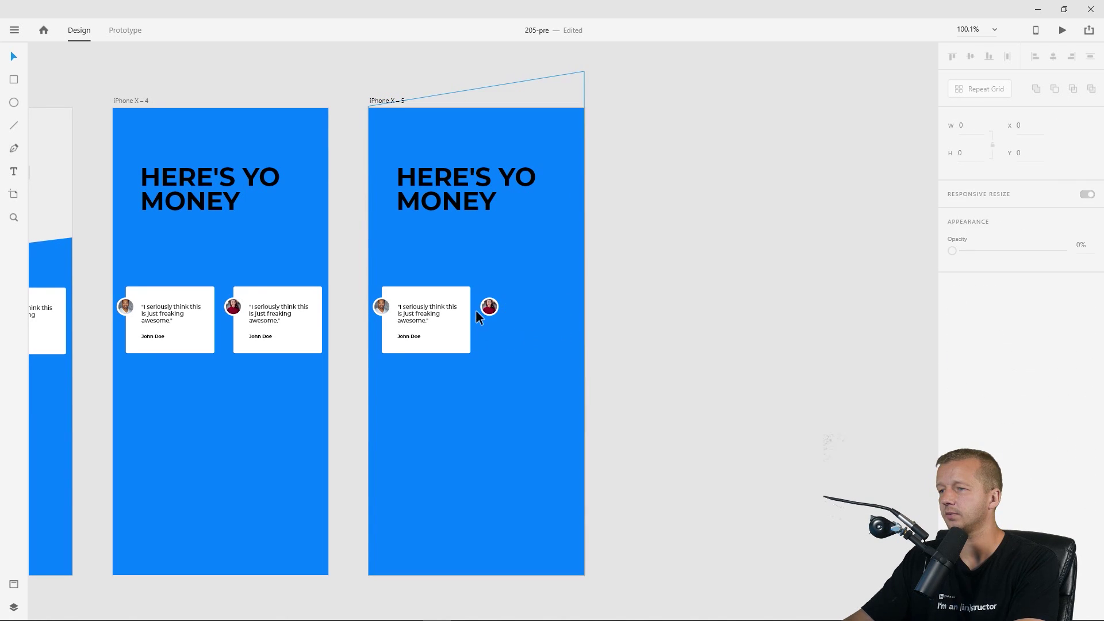
click(488, 307)
key(Delete)
Enlarge the remaining card and set quote text to 19 with 24 line spacing, name to 15.
click(467, 326)
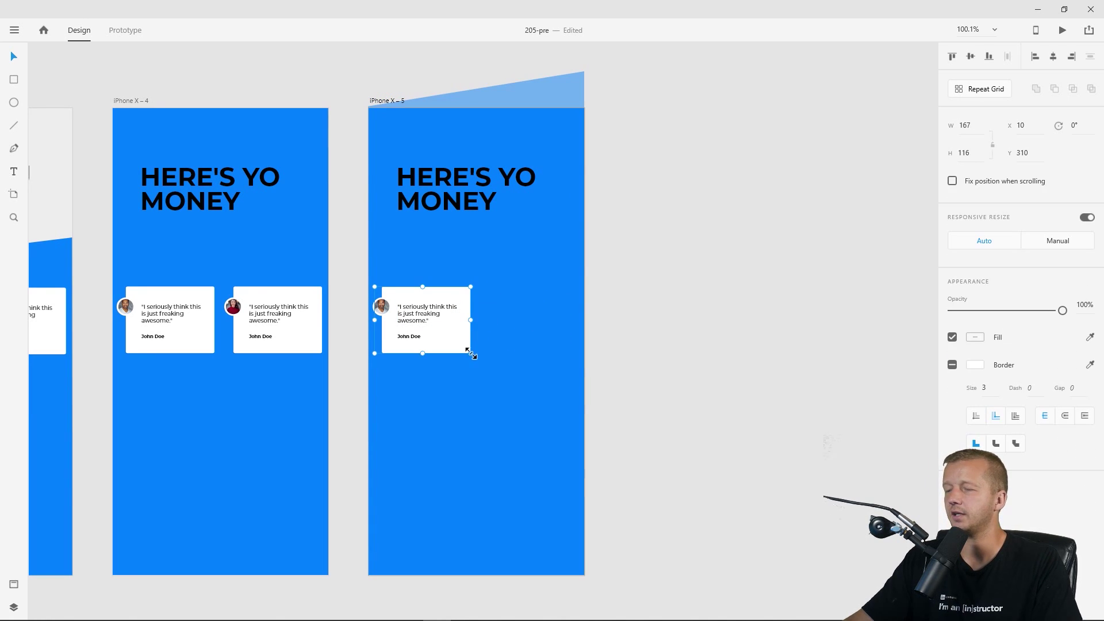
drag(470, 353, 572, 424)
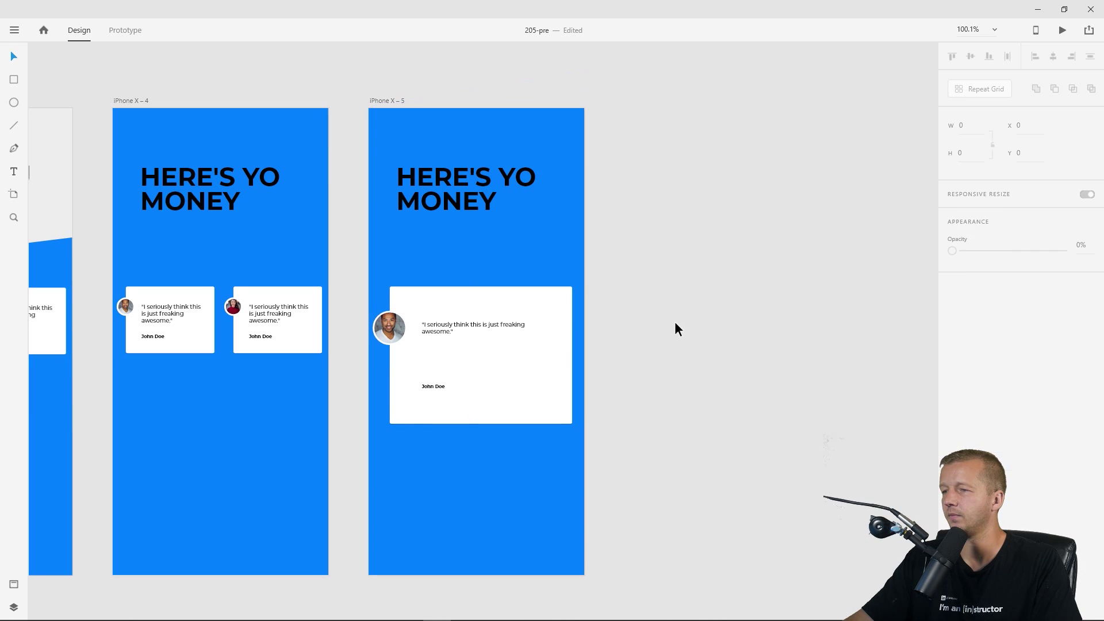
click(472, 320)
double_click(483, 325)
drag(951, 308, 955, 278)
drag(1012, 363, 1013, 326)
click(460, 393)
drag(956, 309, 956, 288)
click(722, 212)
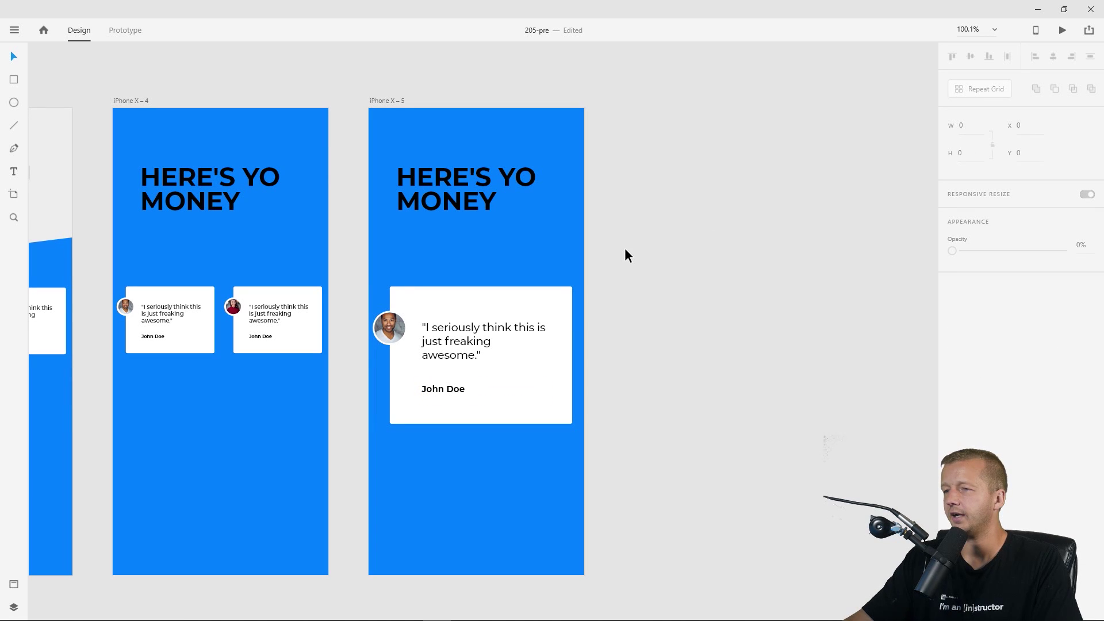
Move the enlarged testimonial card slightly higher on iPhone X – 5.
drag(640, 440, 440, 364)
click(740, 288)
click(493, 322)
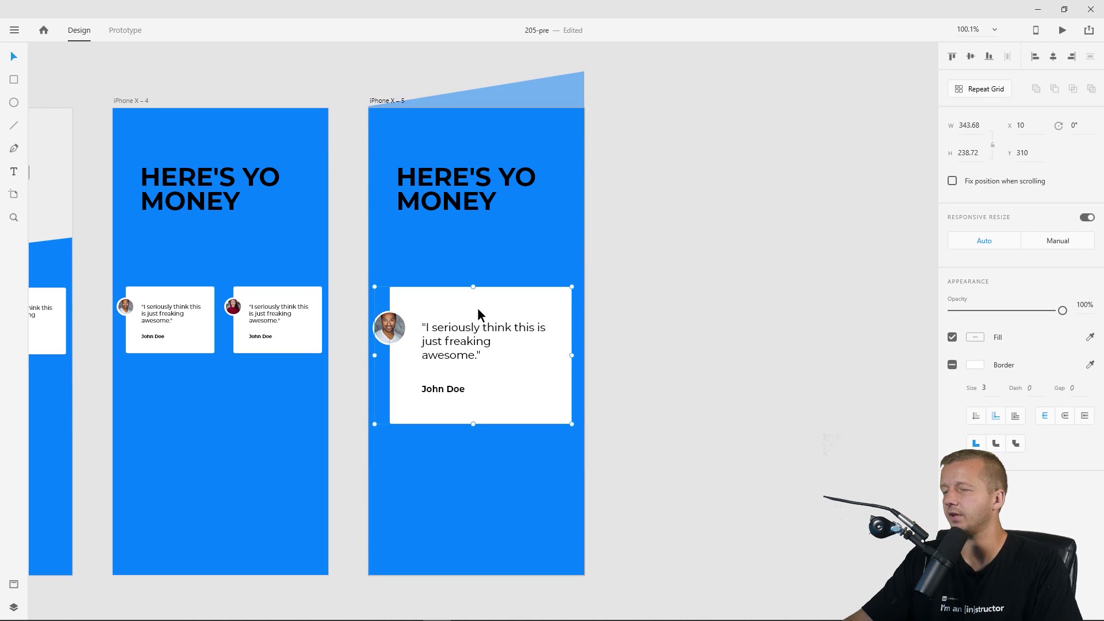
drag(477, 305, 480, 281)
click(722, 270)
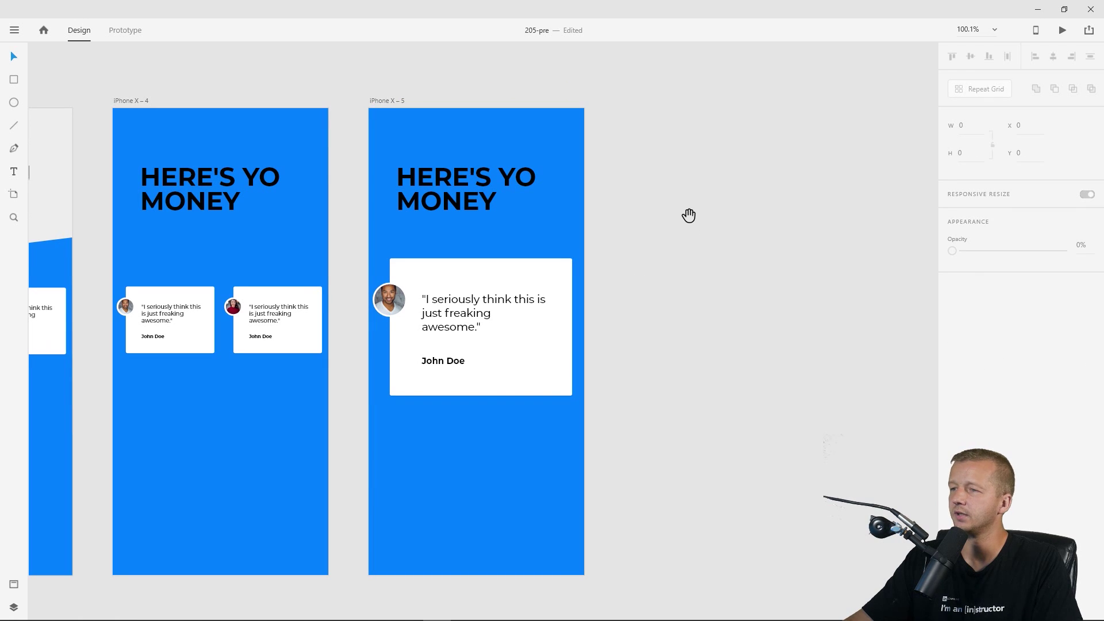
drag(689, 215, 805, 205)
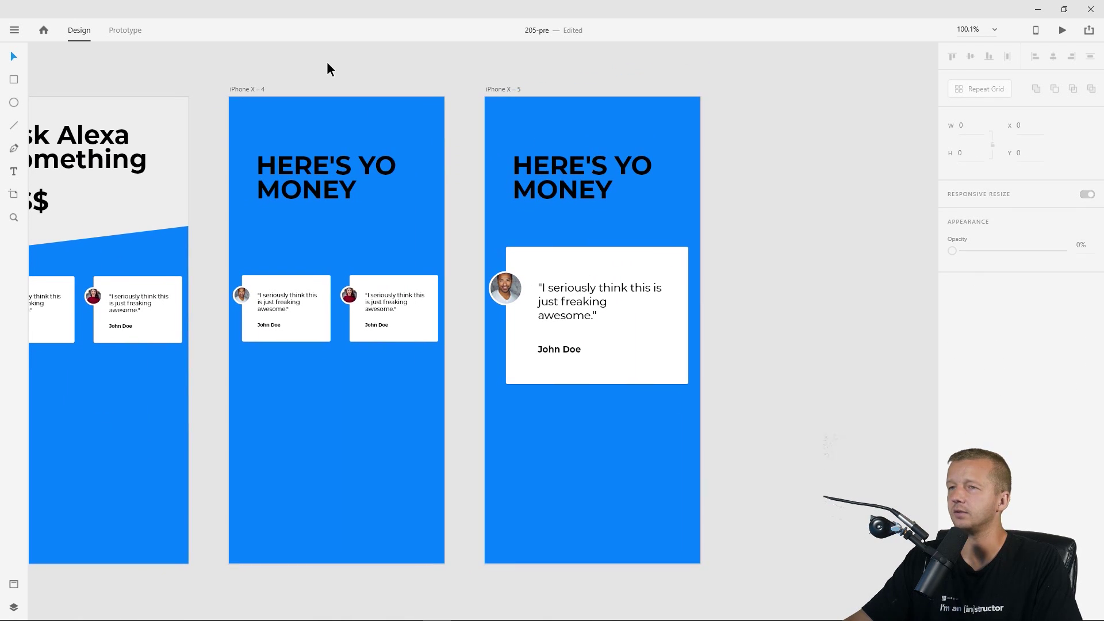
Link the first card on iPhone X – 4 to iPhone X – 5 with Tap and Auto-Animate.
click(132, 32)
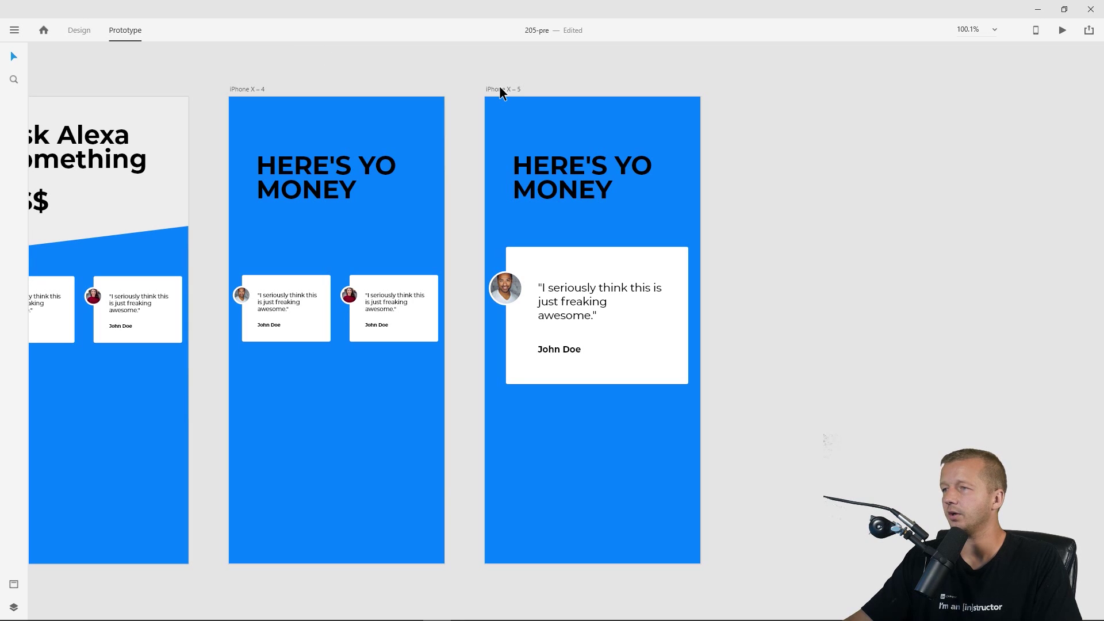
click(291, 313)
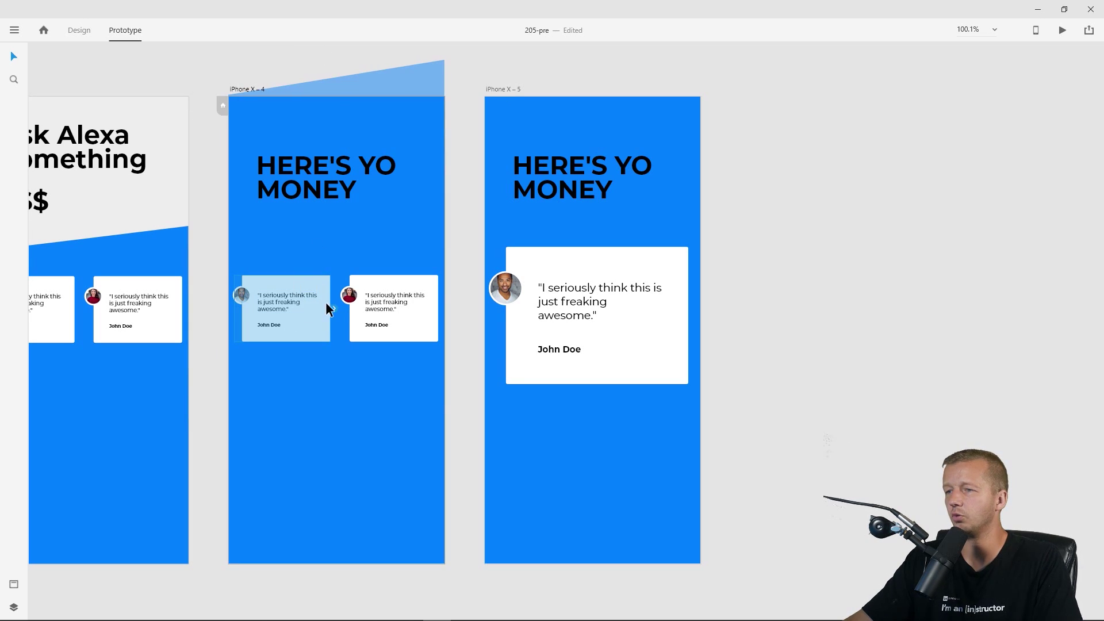
drag(330, 309, 524, 344)
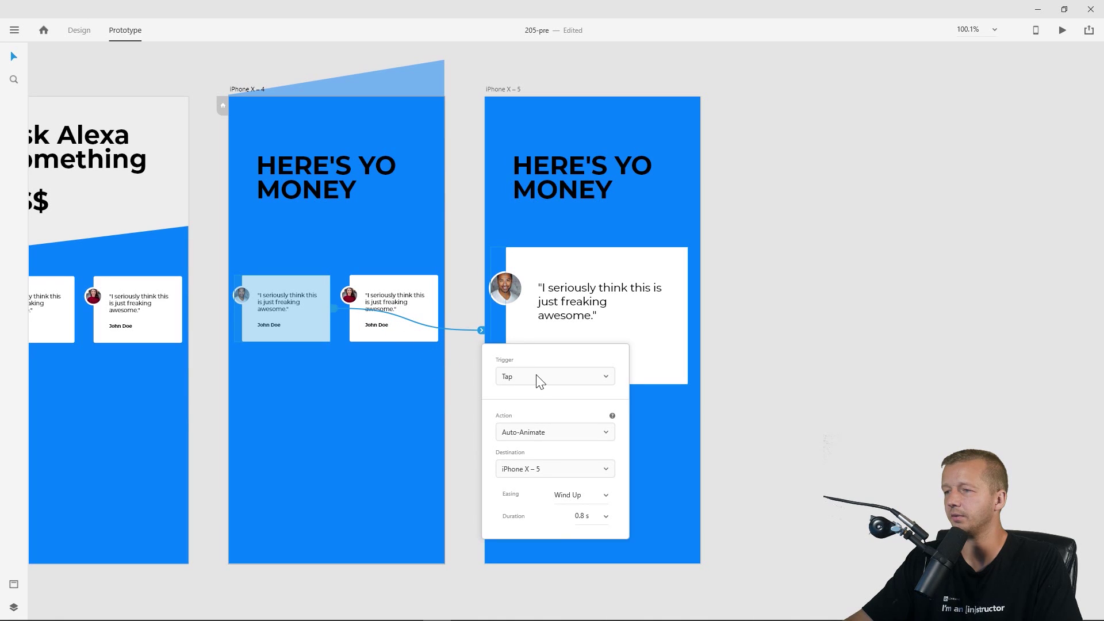
click(540, 382)
click(541, 384)
click(561, 437)
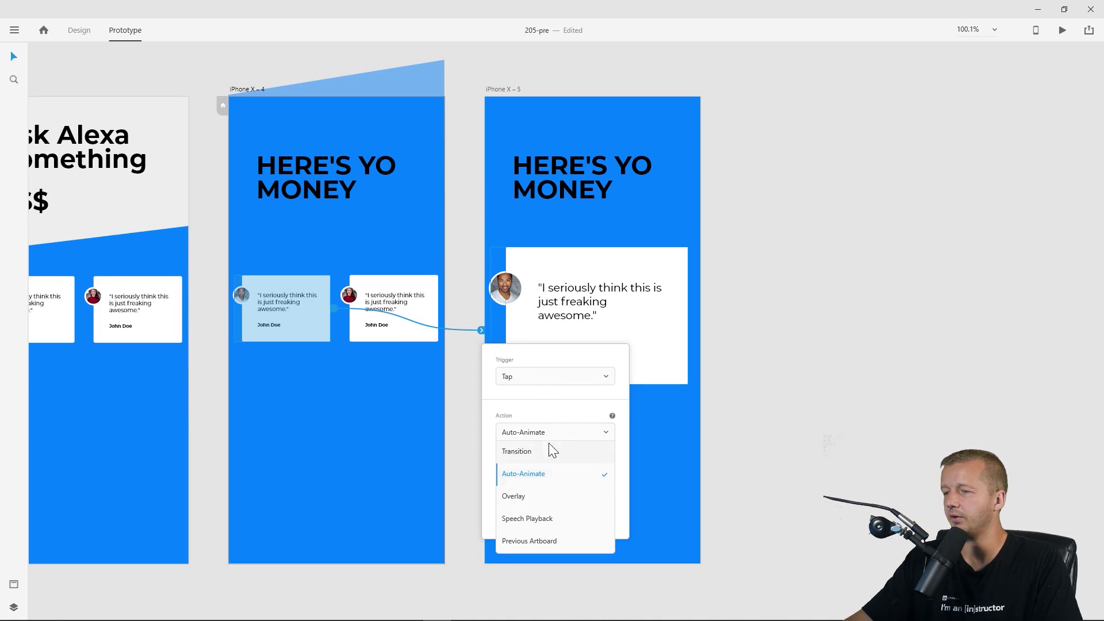
click(551, 433)
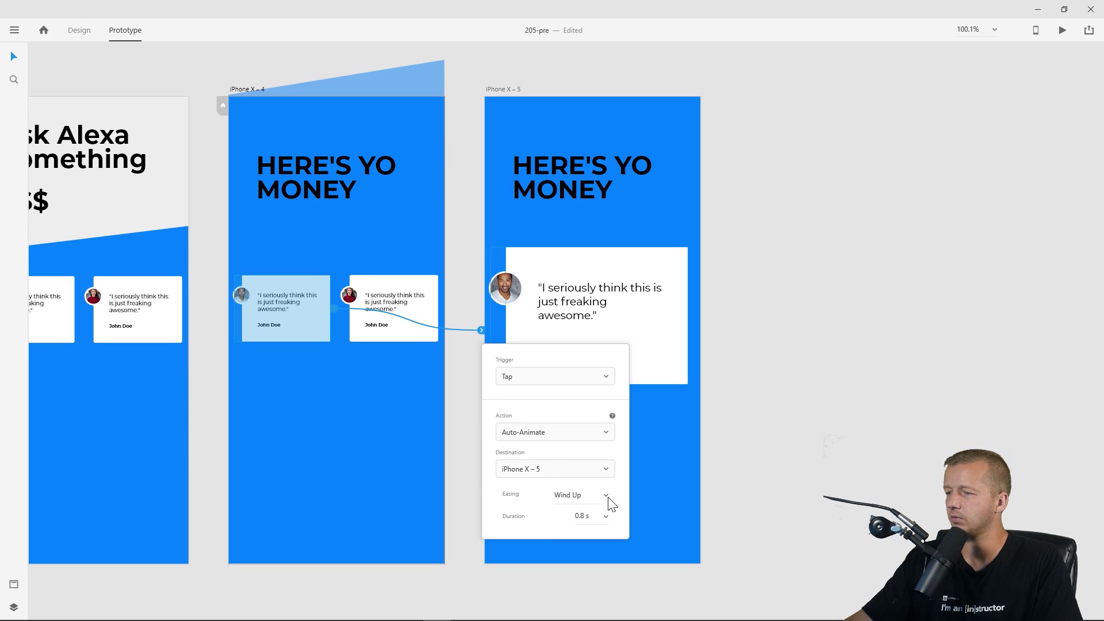
click(899, 284)
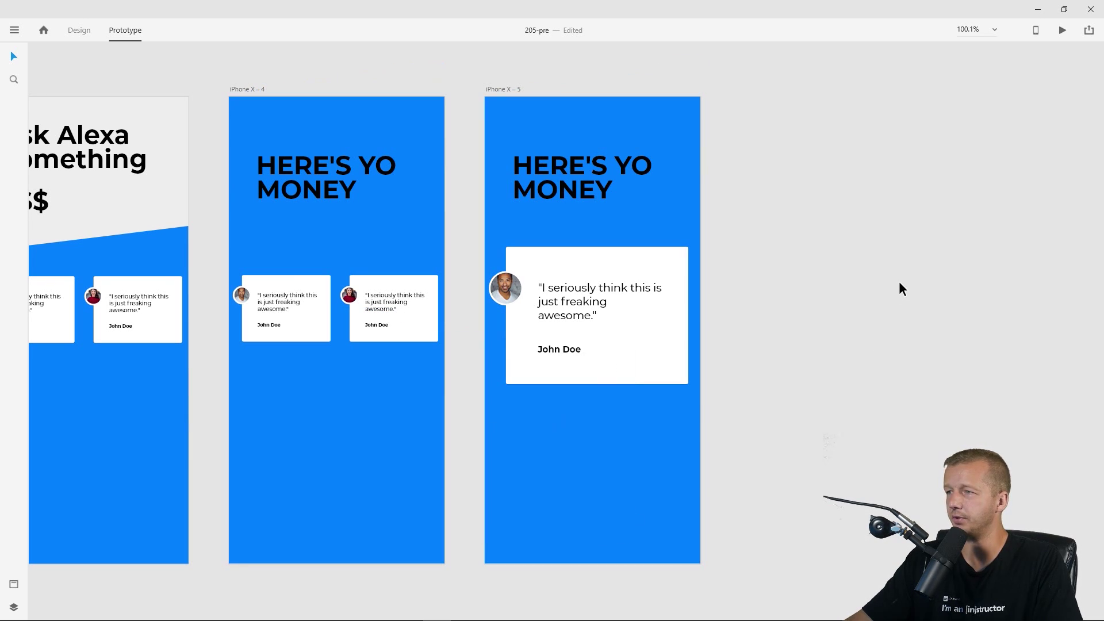
Preview from iPhone X – 4 and tap the card to open the enlarged card screen.
click(235, 87)
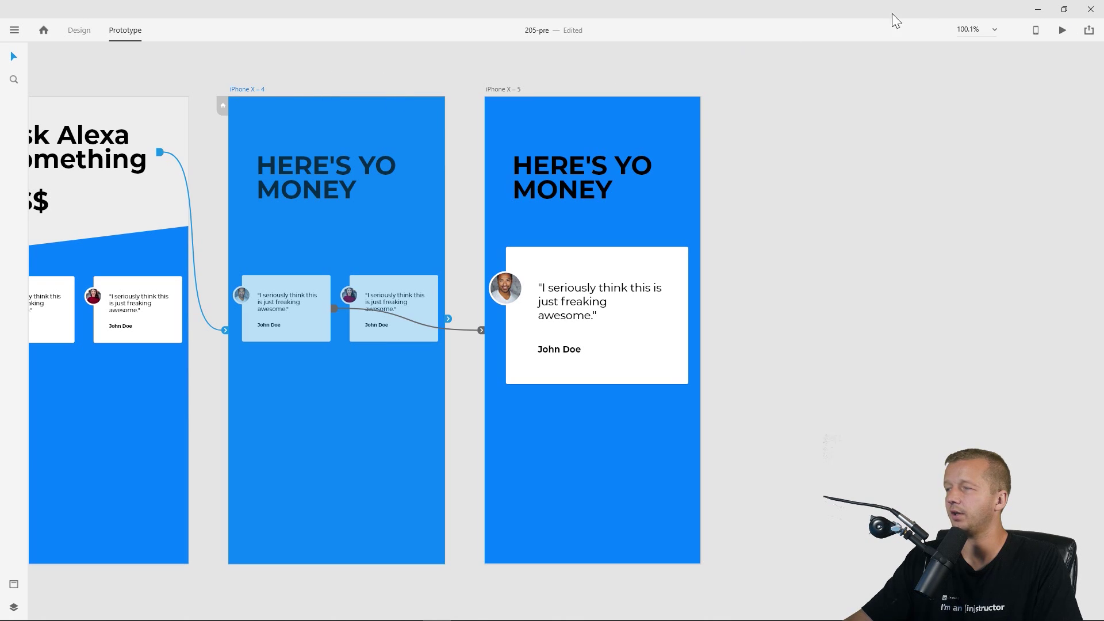
click(1063, 30)
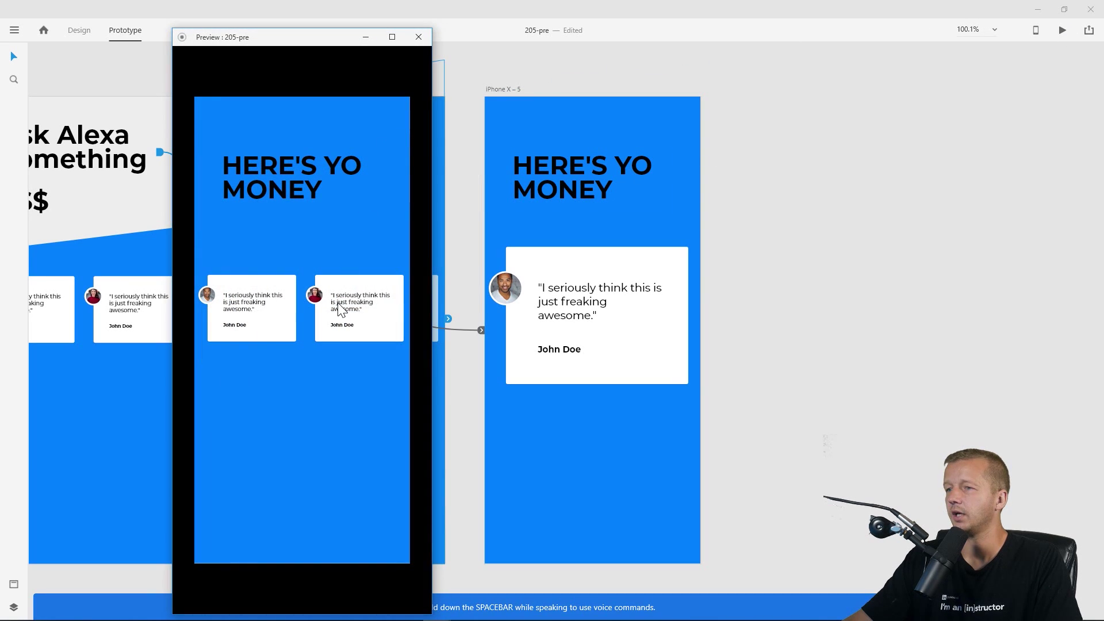
click(249, 305)
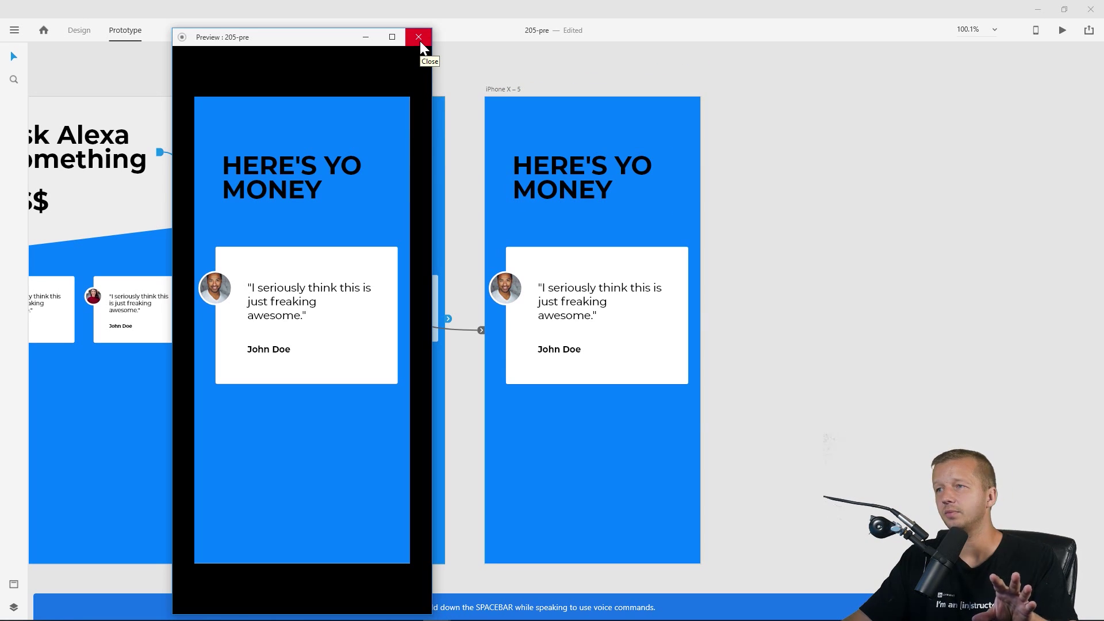
click(422, 48)
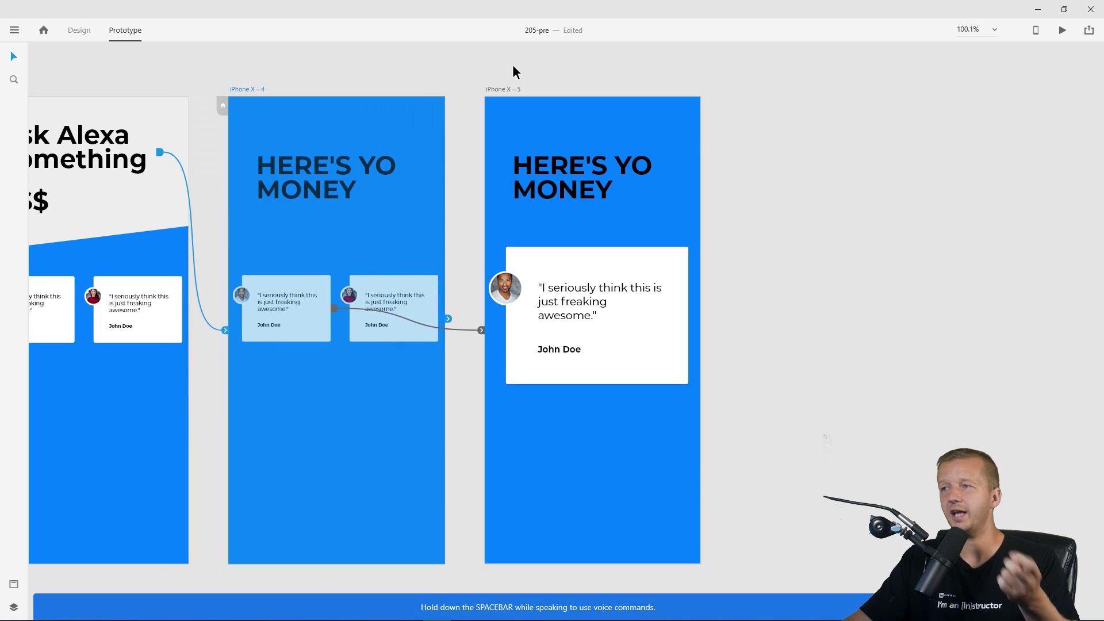
Give iPhone X – 5 a Time trigger with Speech Playback saying 'Here is your money, bro.'.
click(513, 92)
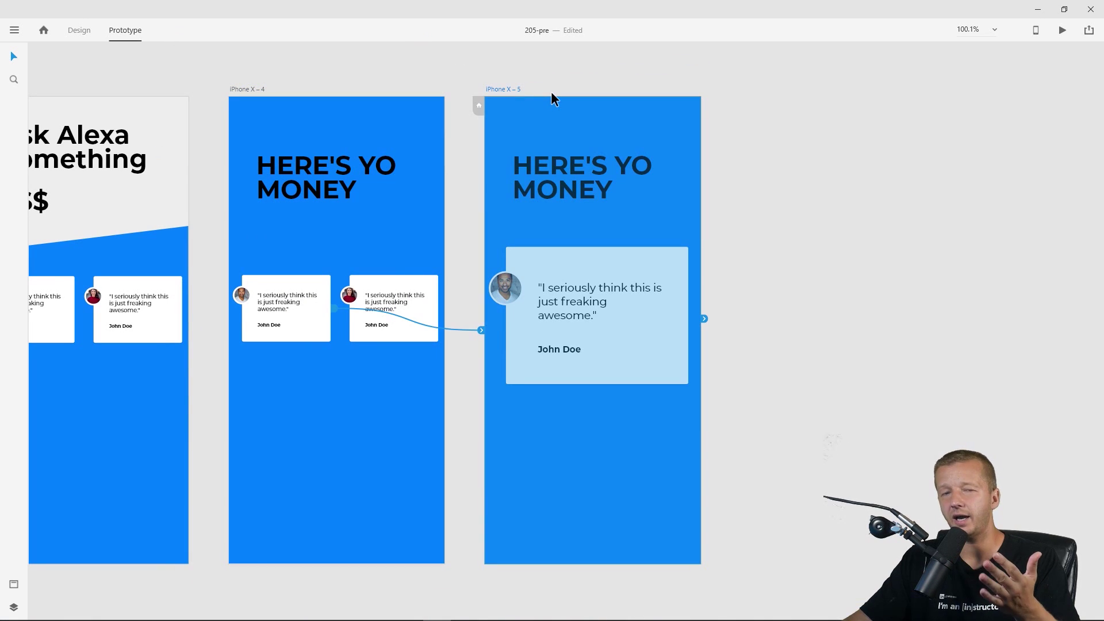
click(704, 317)
click(776, 353)
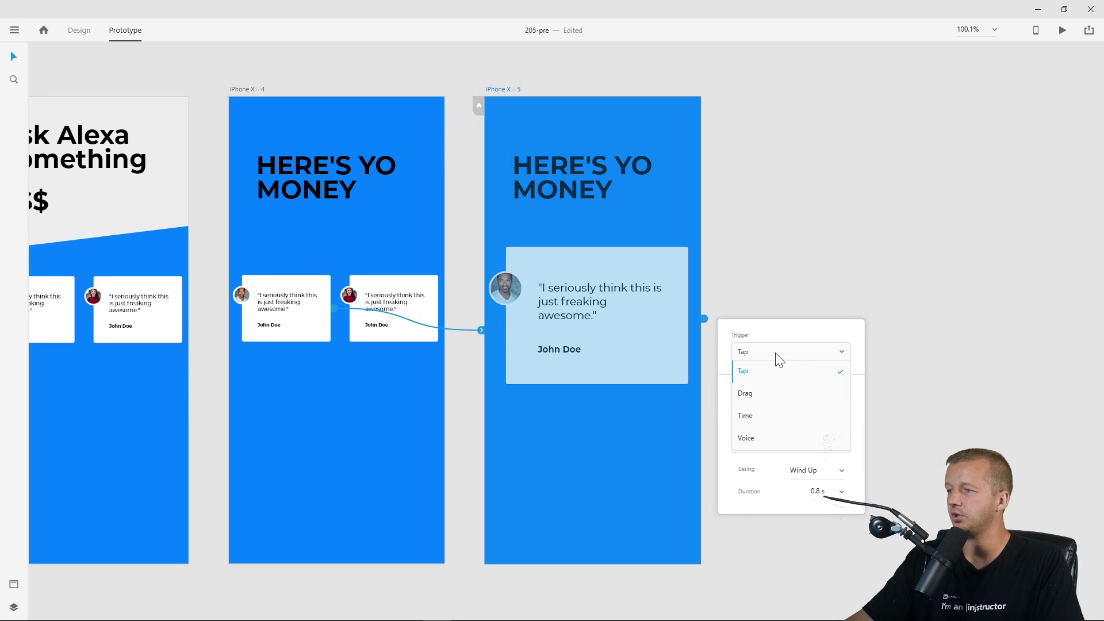
click(774, 419)
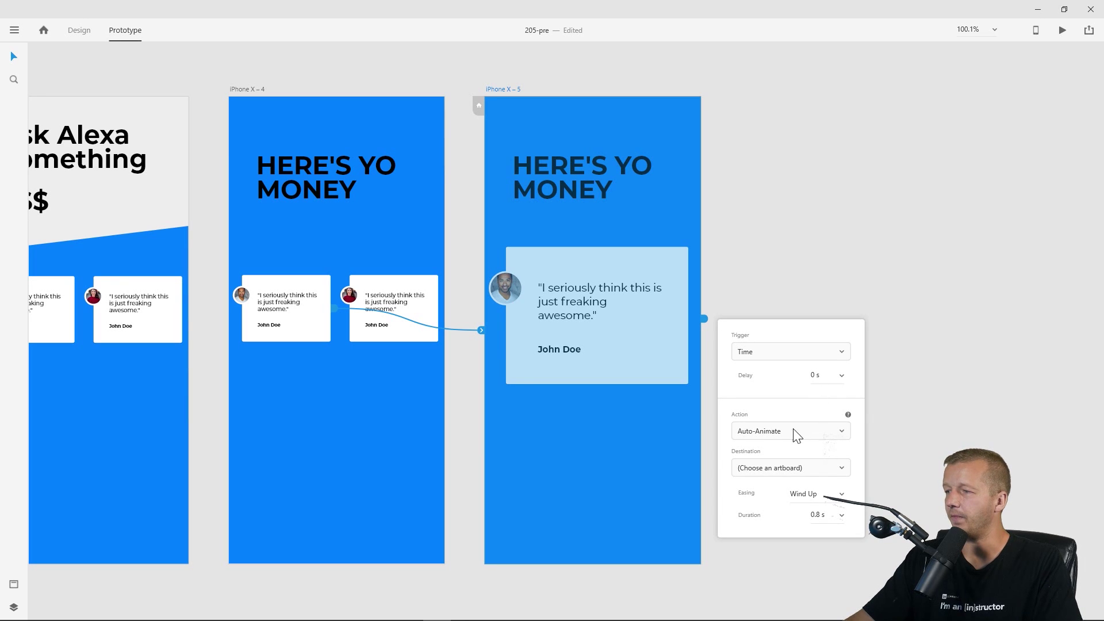
click(780, 434)
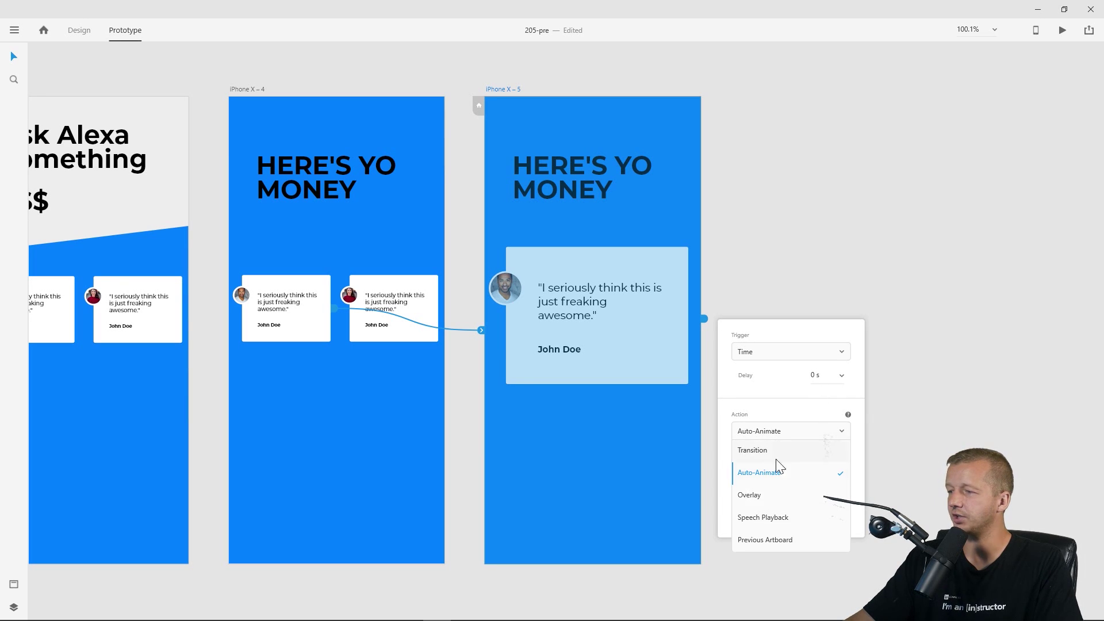
click(771, 520)
click(779, 482)
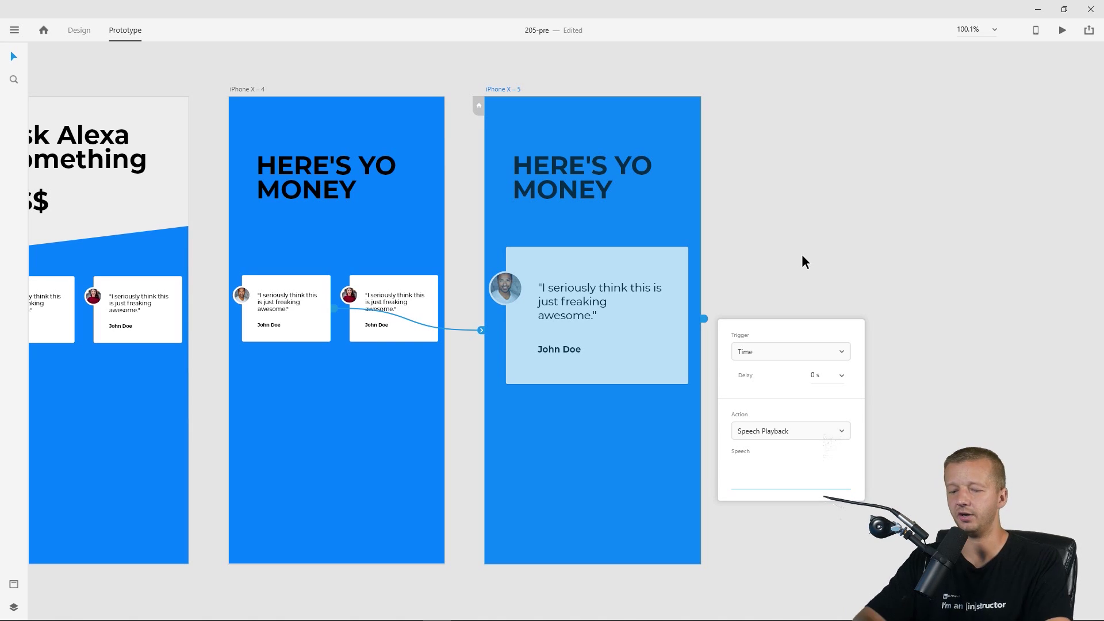
text(h)
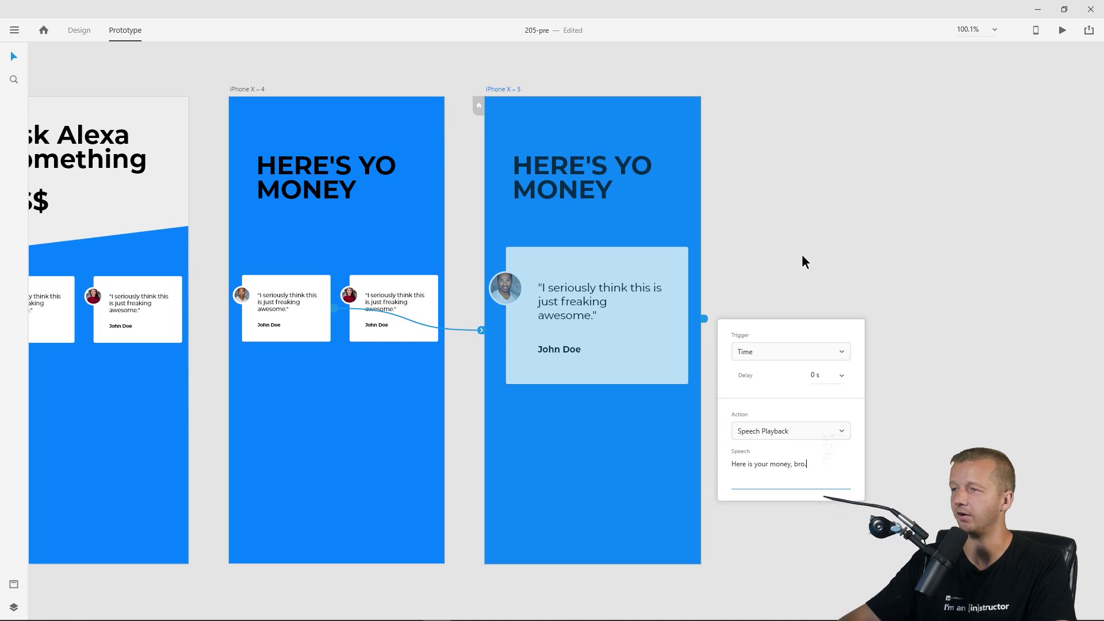
click(802, 247)
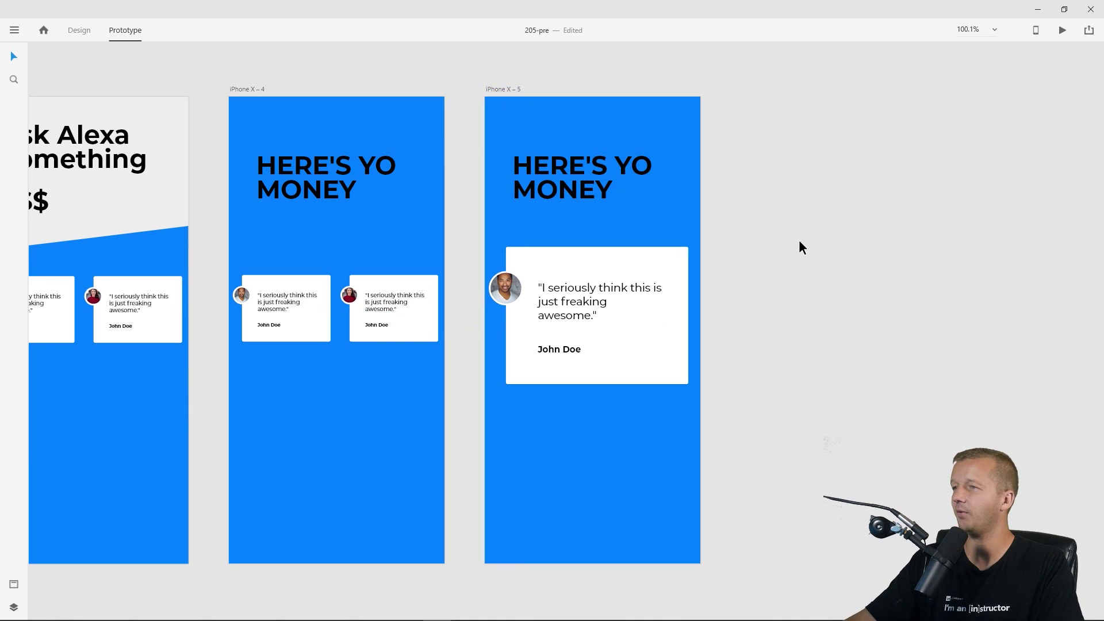
Preview from iPhone X – 4 and tap the card to hear the speech on iPhone X – 5.
click(258, 91)
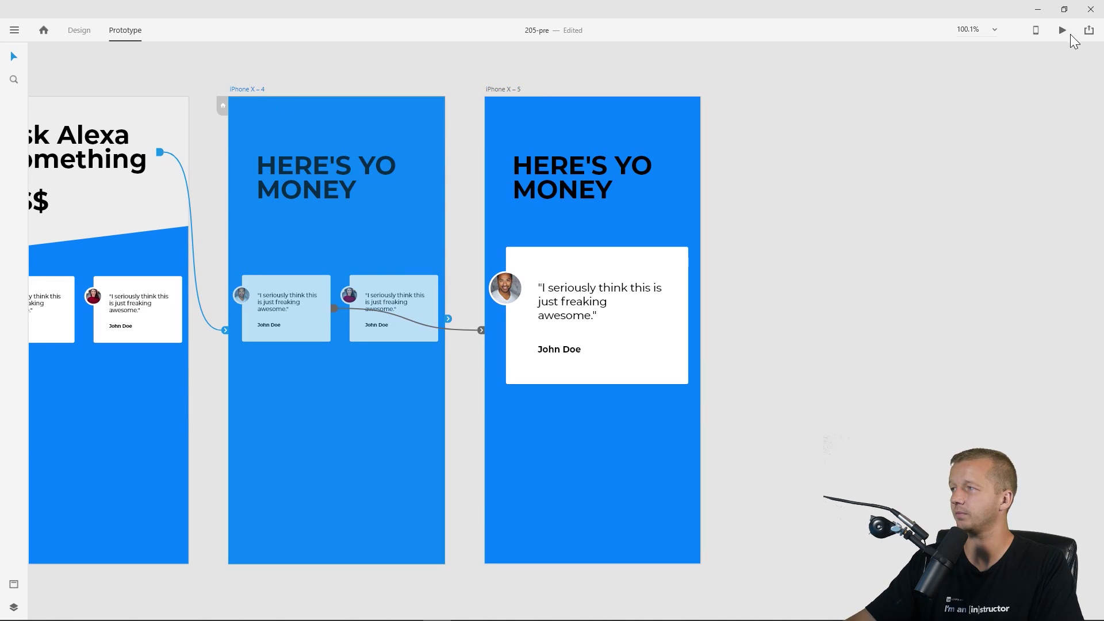
click(1063, 31)
click(250, 293)
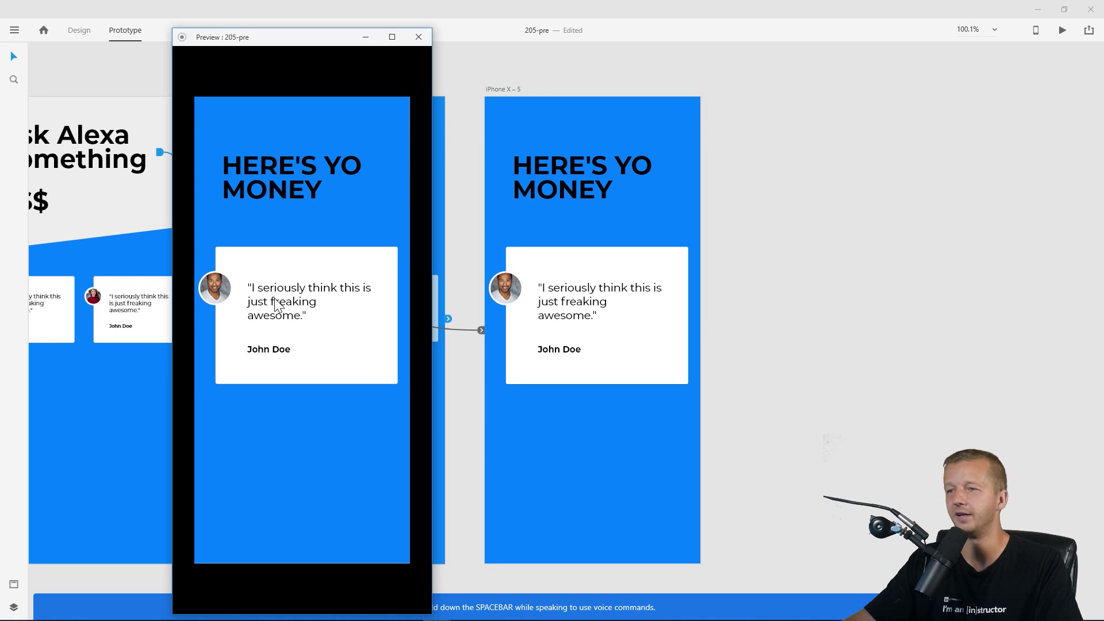
click(418, 36)
scroll(268, 73, down, 5)
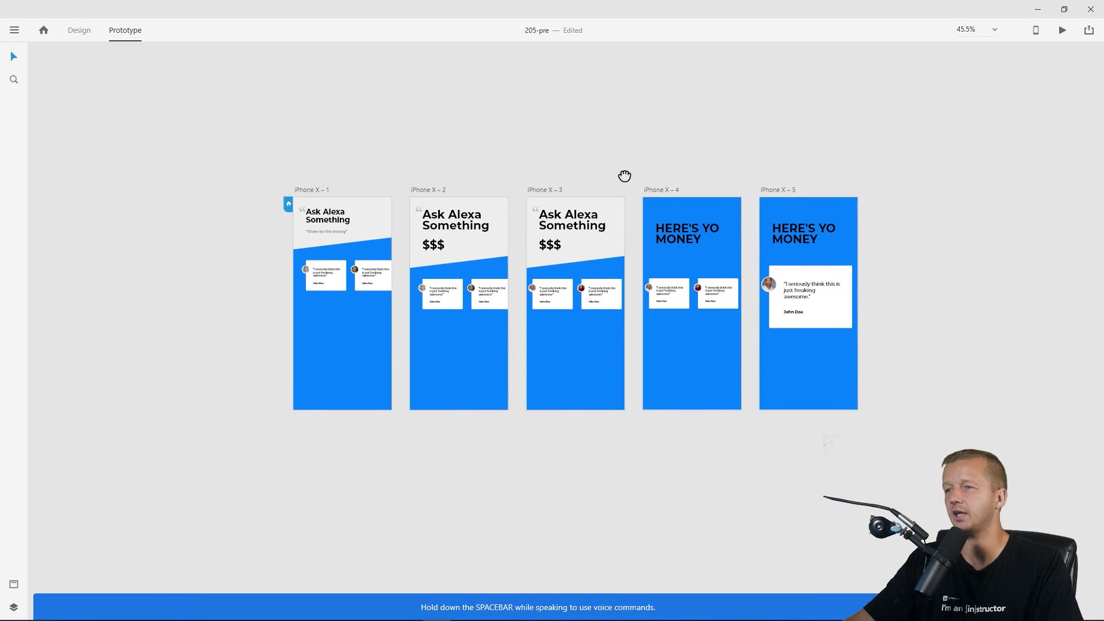
Check the Show me the money interaction, pan across all five artboards, and return to Design mode.
scroll(335, 172, up, 3)
click(187, 238)
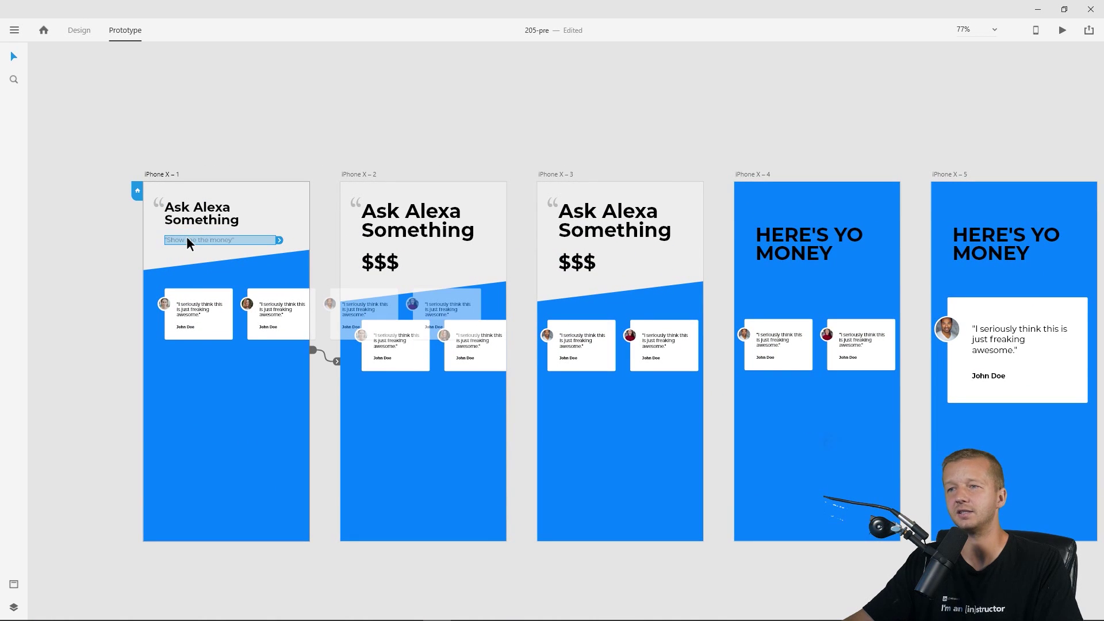
click(393, 165)
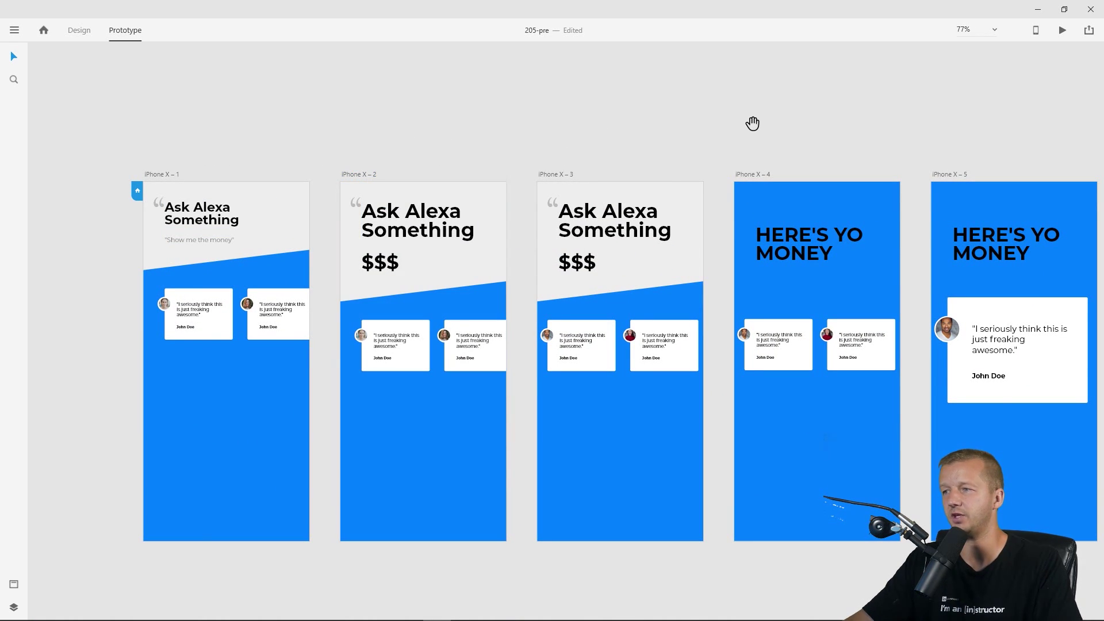
scroll(751, 121, right, 3)
drag(731, 140, 784, 108)
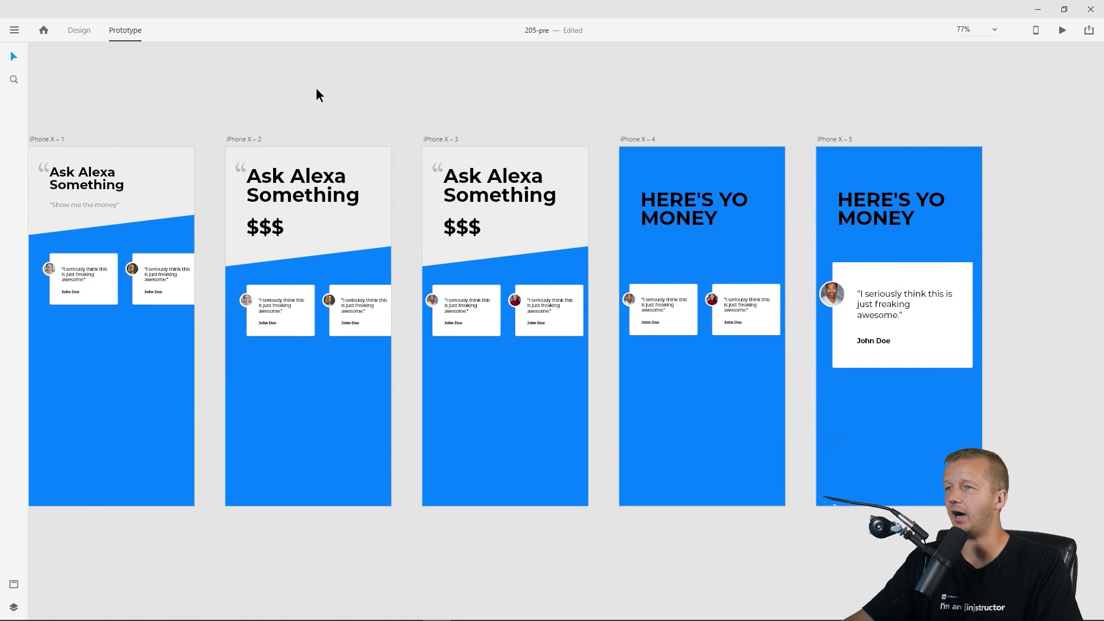
scroll(318, 103, down, 3)
click(80, 31)
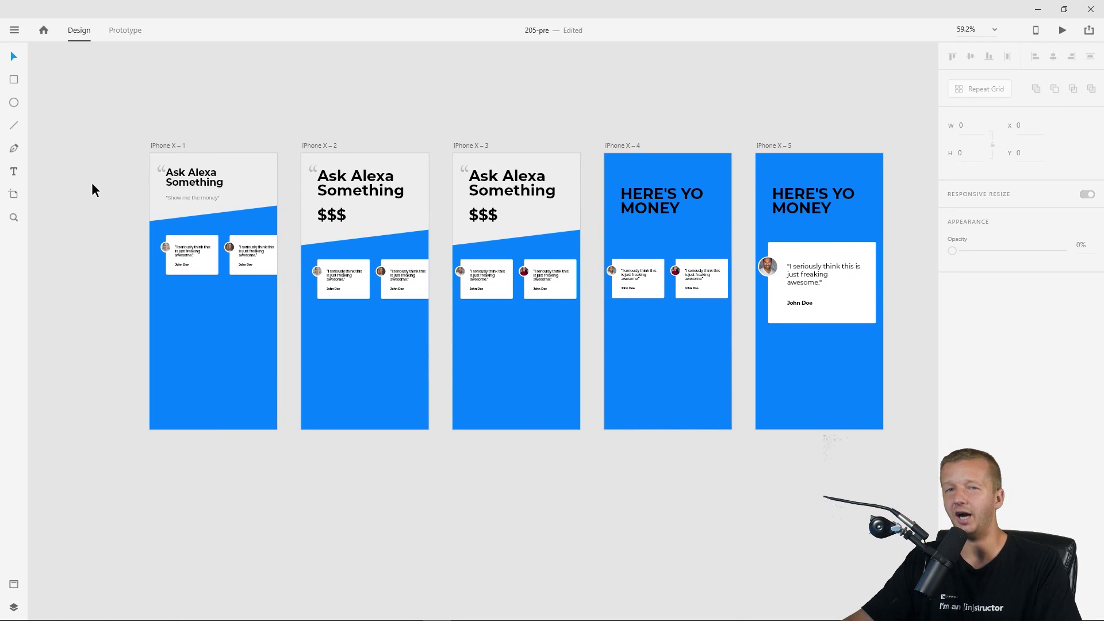